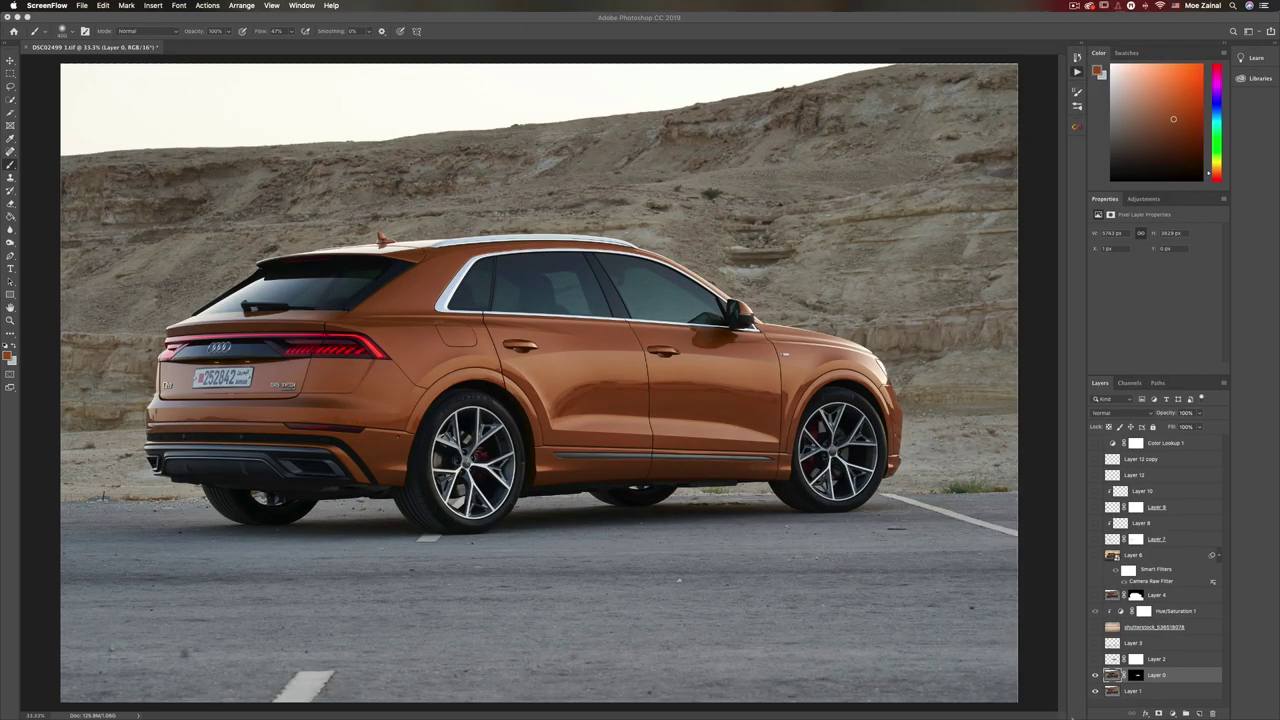
Add a new layer above the car photo and draw a Pen path along the upper edge of the dark reflection across both doors.
left_click(1199, 714)
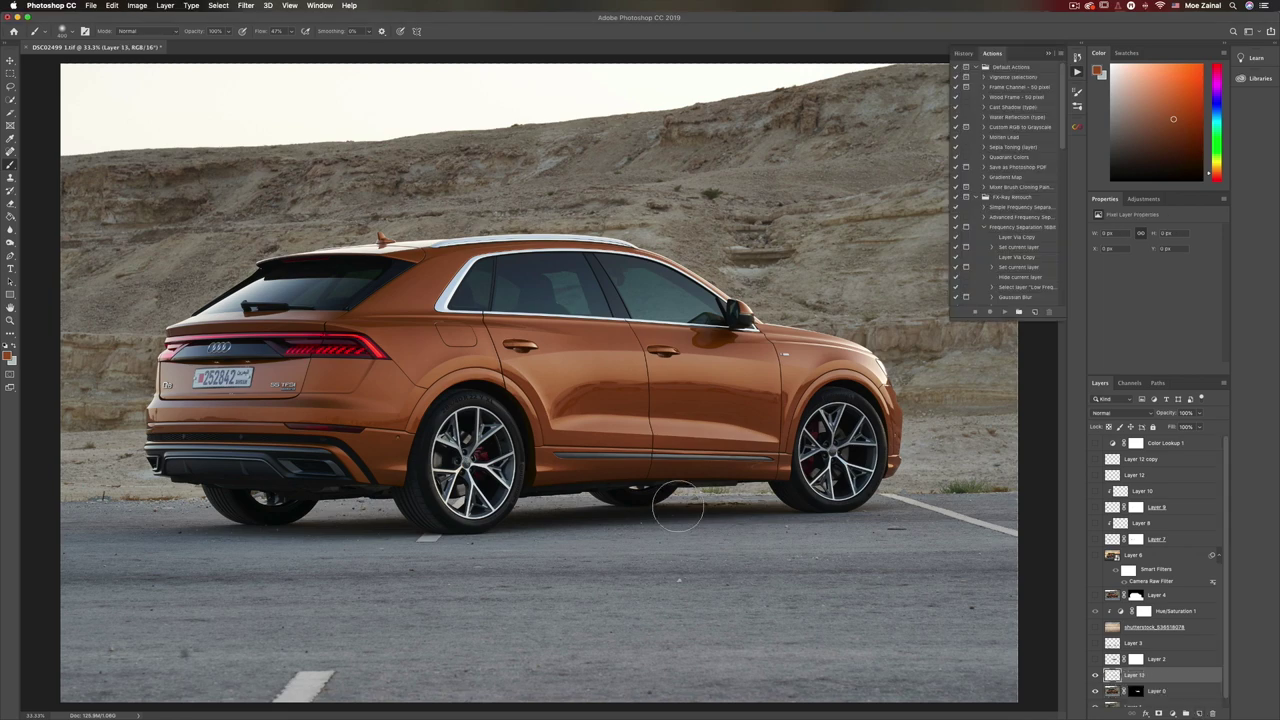
key("p")
scroll(679, 511, "up", 5)
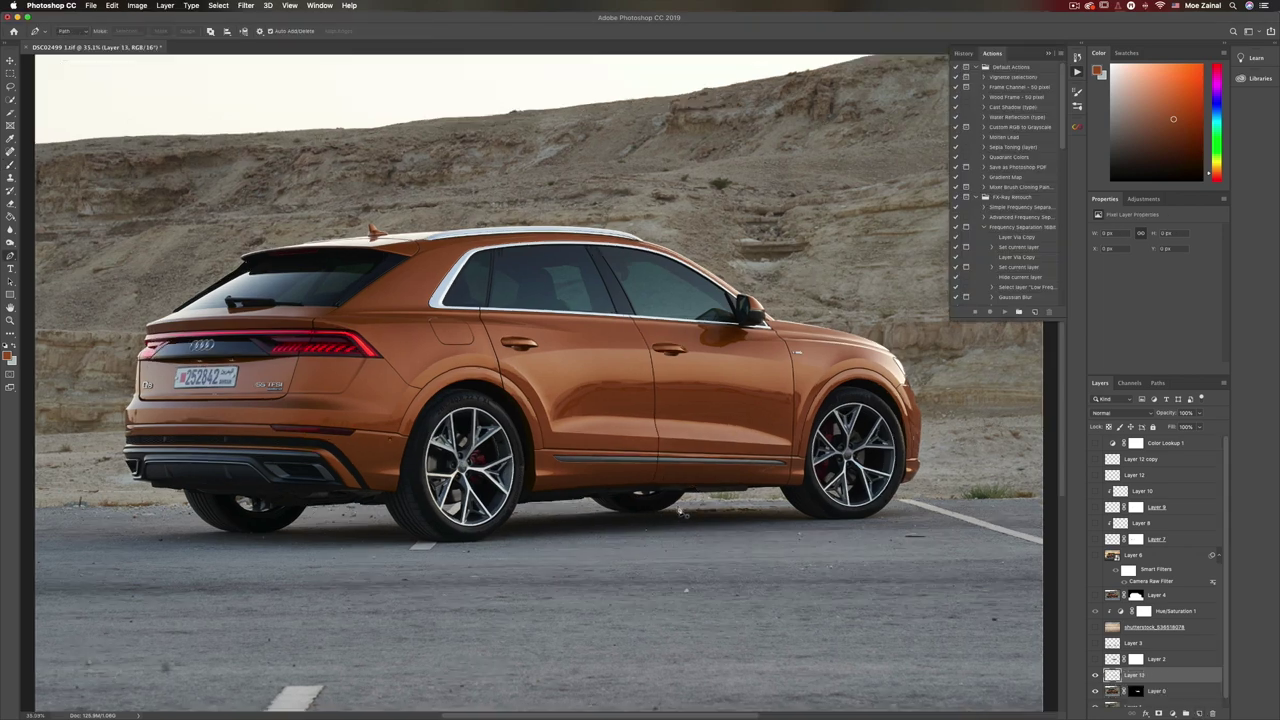
scroll(679, 508, "right", 1)
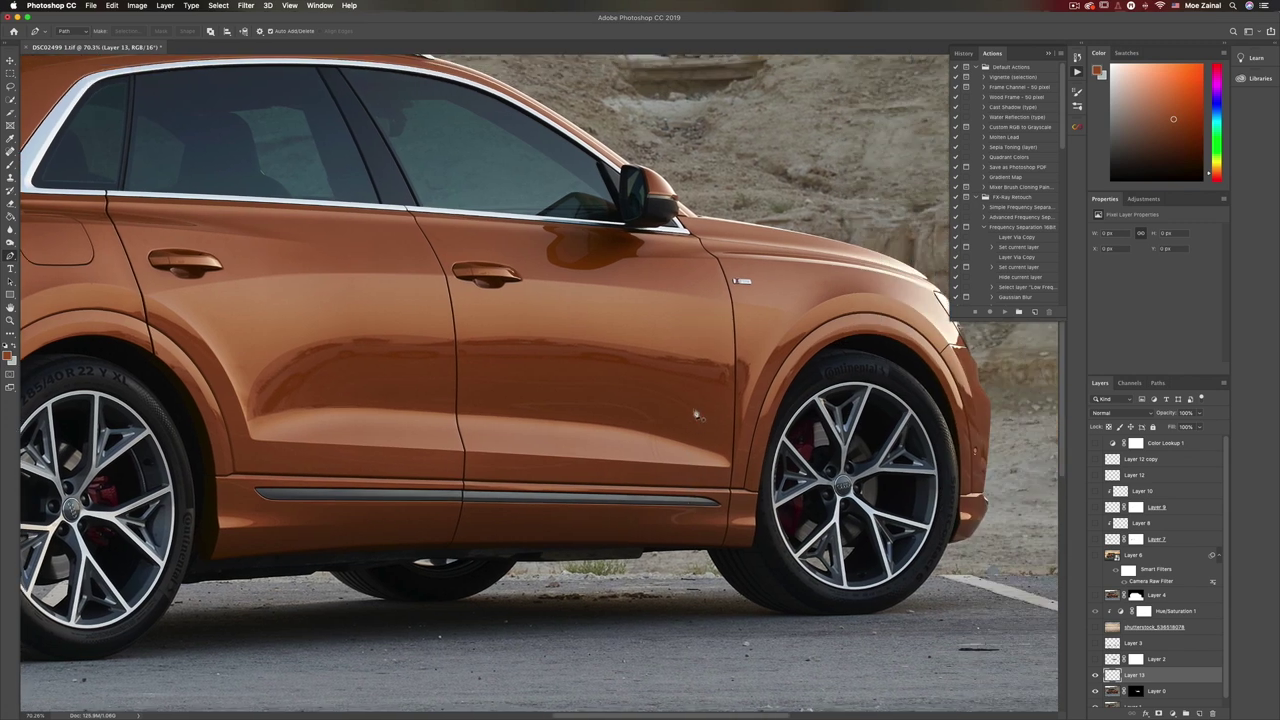
left_click(742, 420)
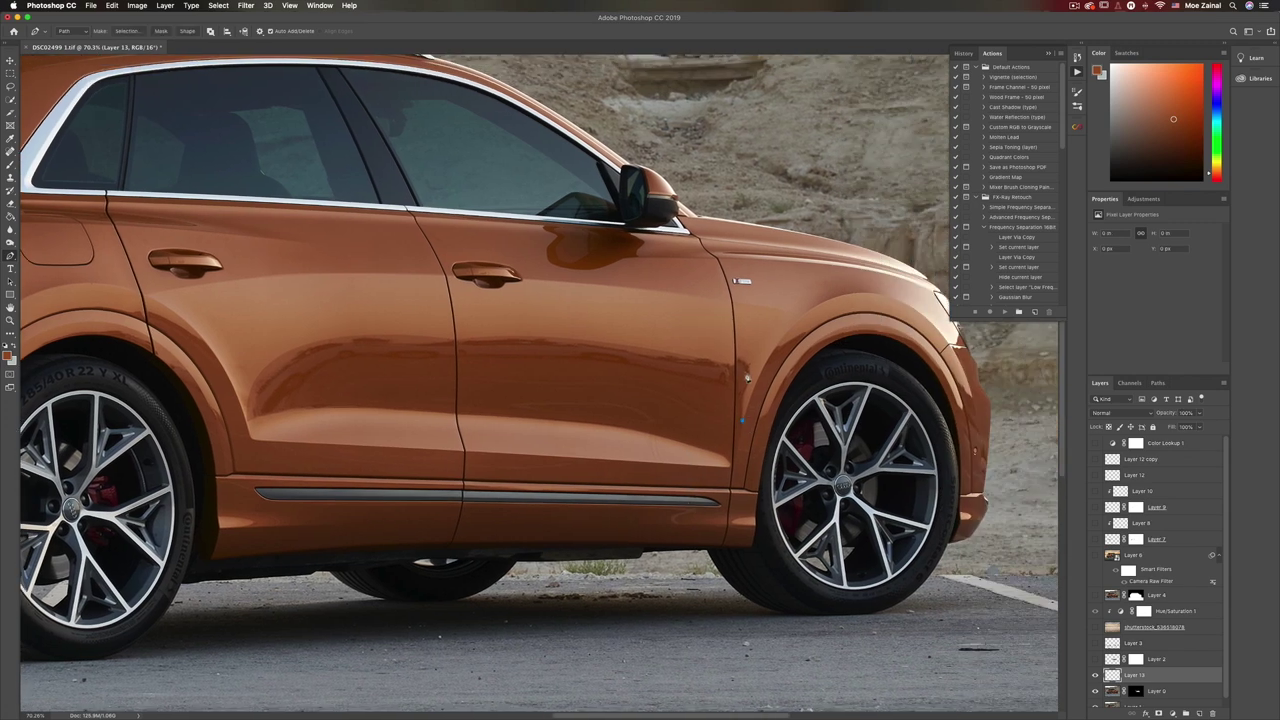
mouse_move(748, 386)
left_mouse_down()
mouse_move(754, 375)
mouse_move(736, 365)
left_mouse_up()
left_click_drag(457, 341, 349, 359)
left_click_drag(248, 427, 259, 544)
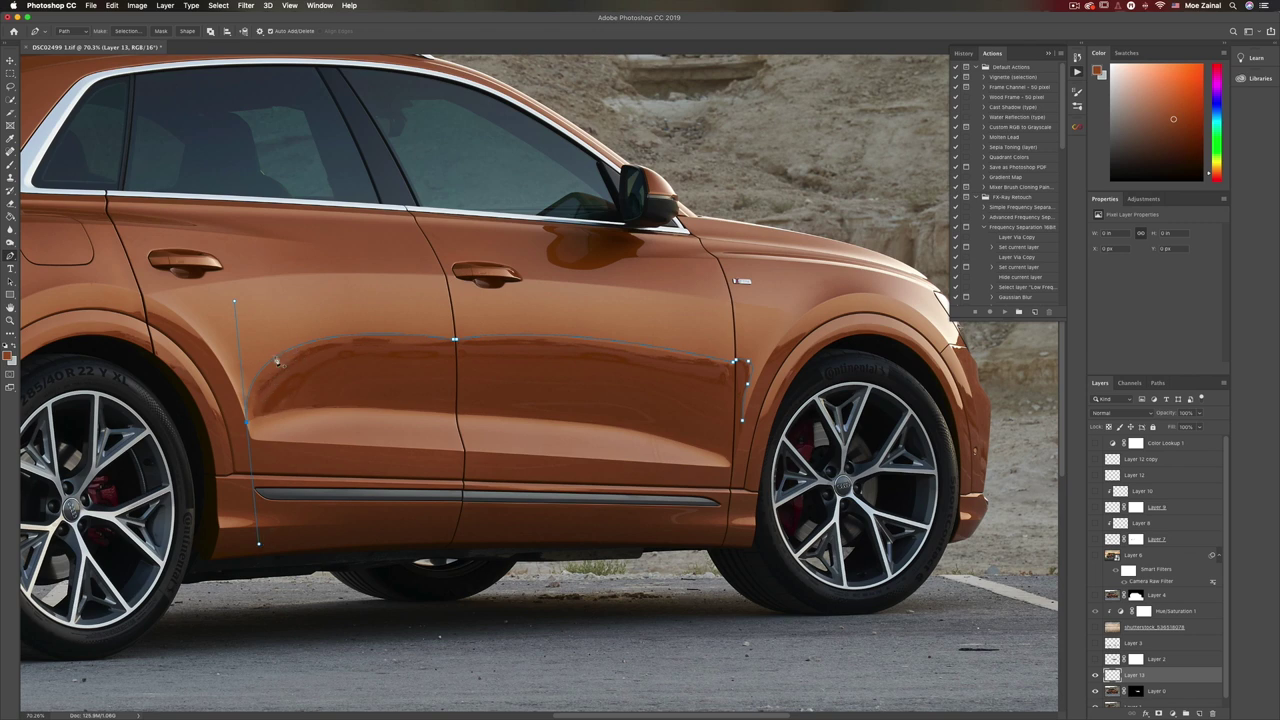
Close the path along the reflection's lower edge and front end, and convert it into a selection.
left_click(247, 422, "alt")
left_click_drag(318, 403, 425, 416)
left_click(363, 409, "alt")
left_click(682, 443)
left_click(723, 457)
left_click(732, 464)
left_click_drag(742, 420, 746, 406)
right_click(745, 405)
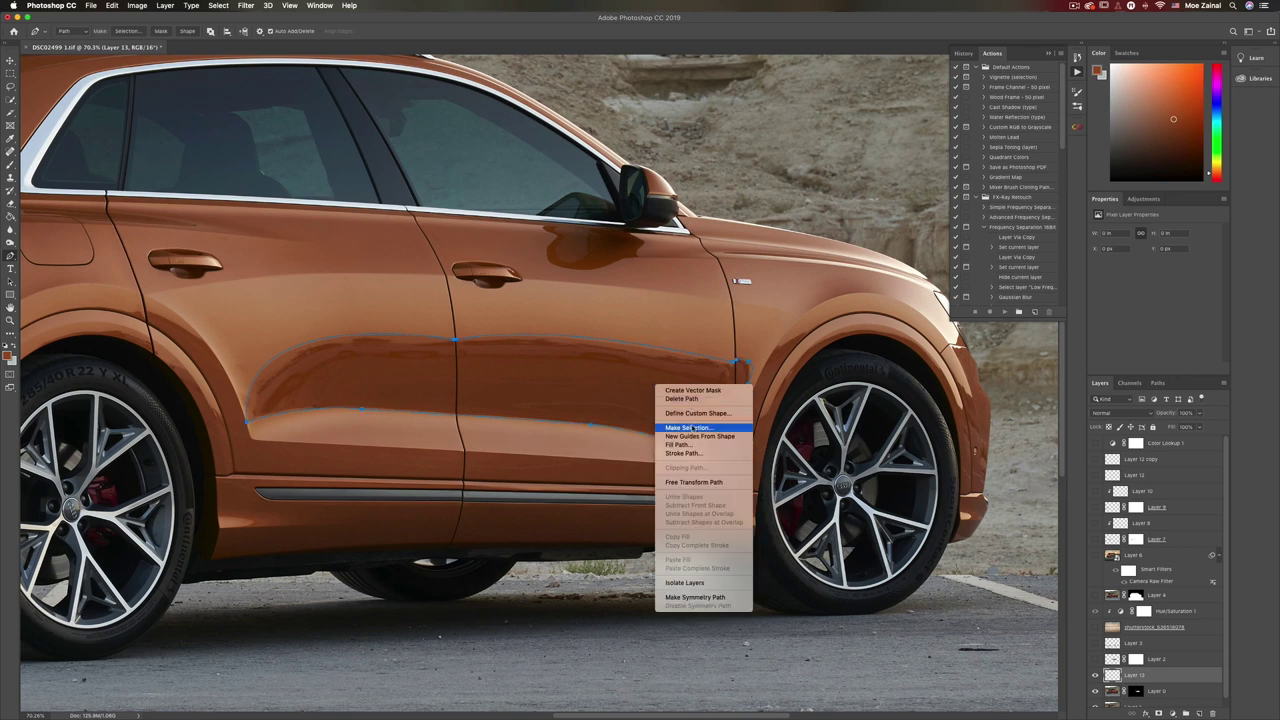
left_click(705, 428)
left_click(217, 272)
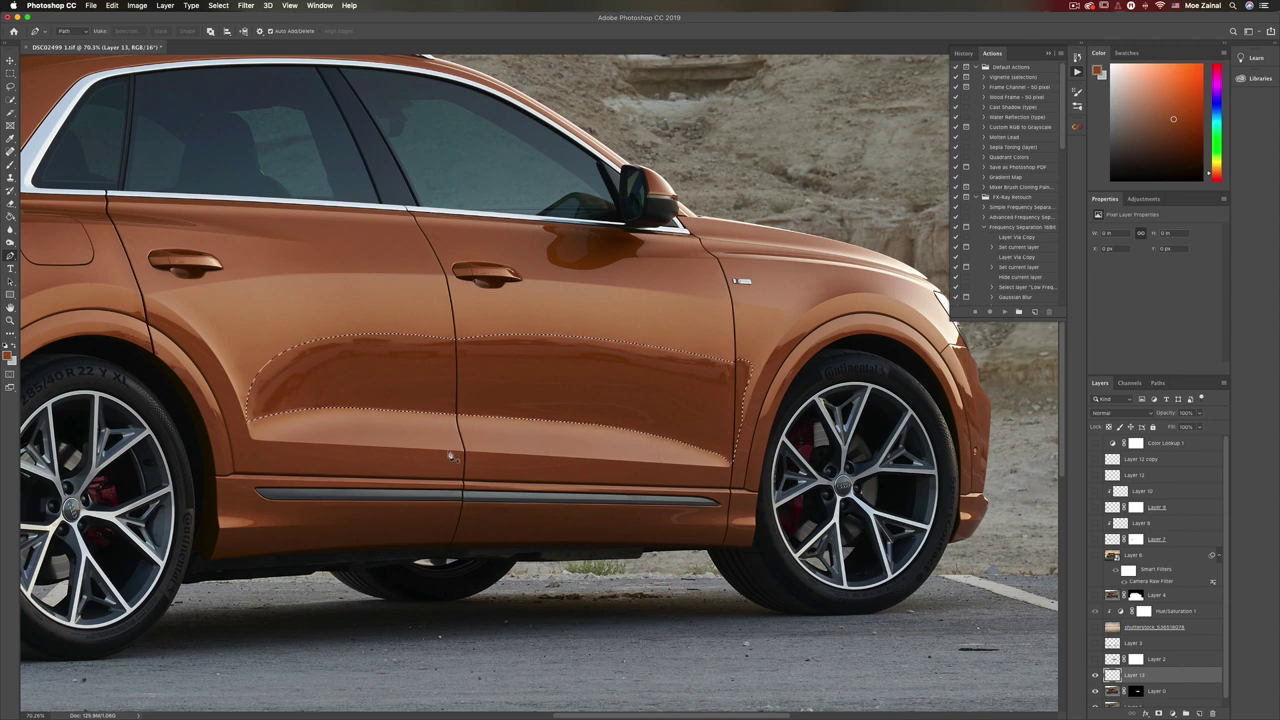
Paint the whole selection with dark brown (#643c20) sampled from the door reflection, and deselect it.
key("b")
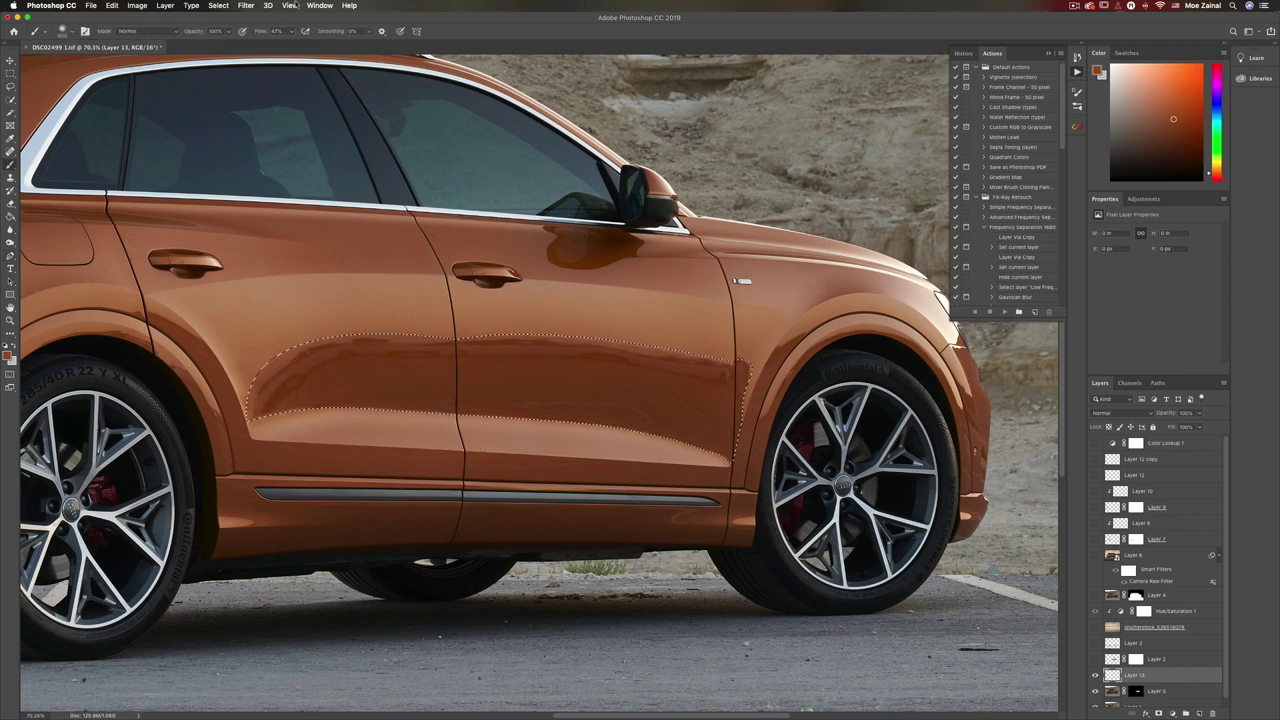
left_click(590, 372, "alt")
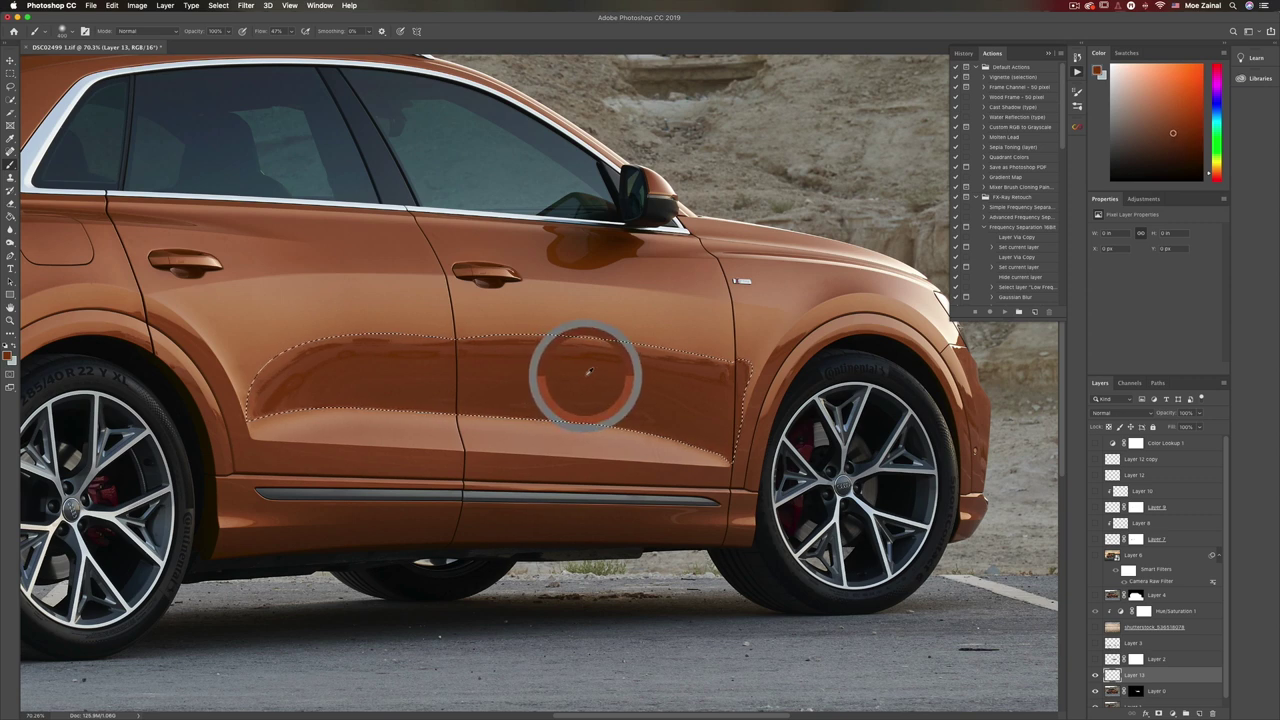
left_click_drag(609, 375, 592, 389)
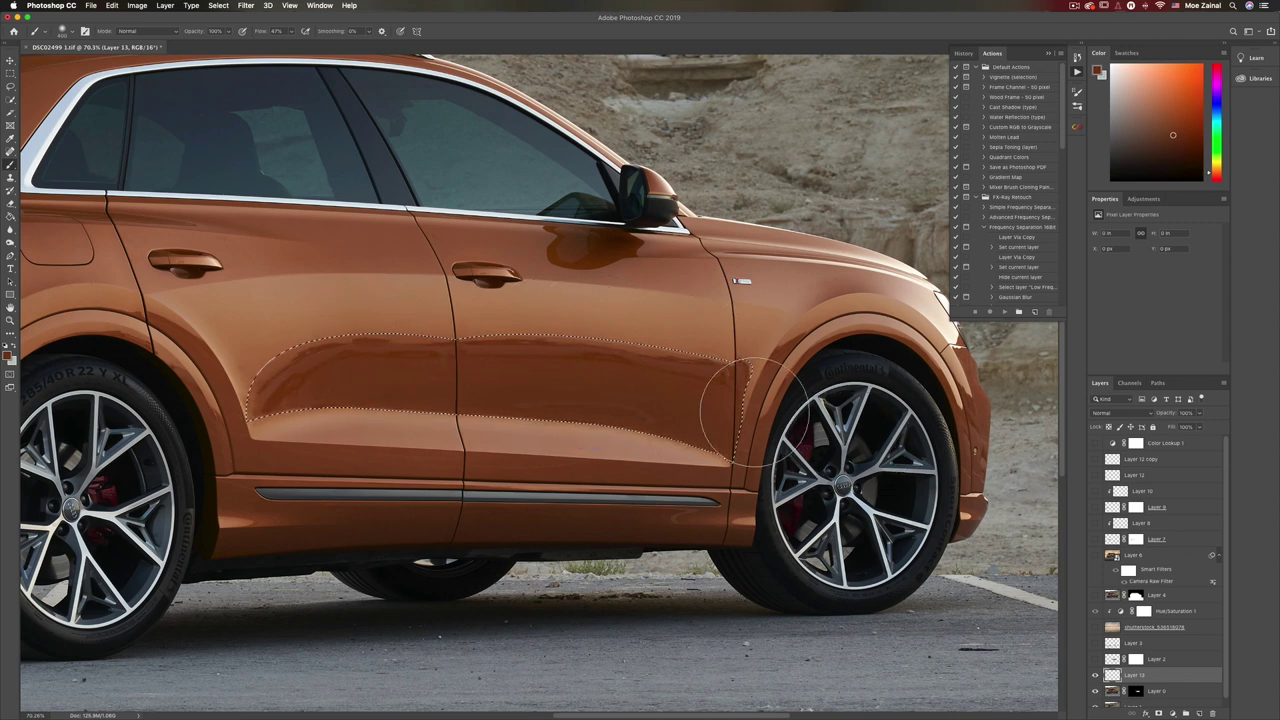
left_click_drag(768, 399, 597, 387)
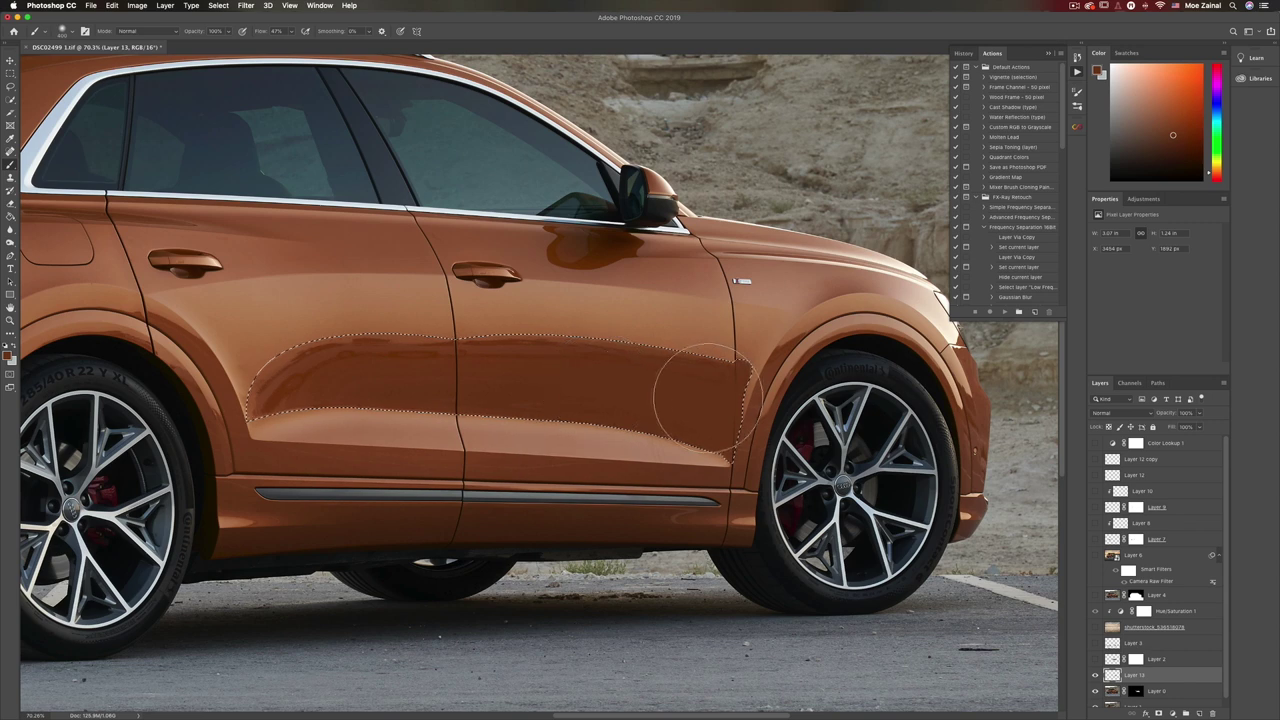
mouse_move(394, 378)
left_mouse_down()
mouse_move(680, 414)
mouse_move(102, 391)
mouse_move(560, 400)
mouse_move(616, 389)
left_mouse_up()
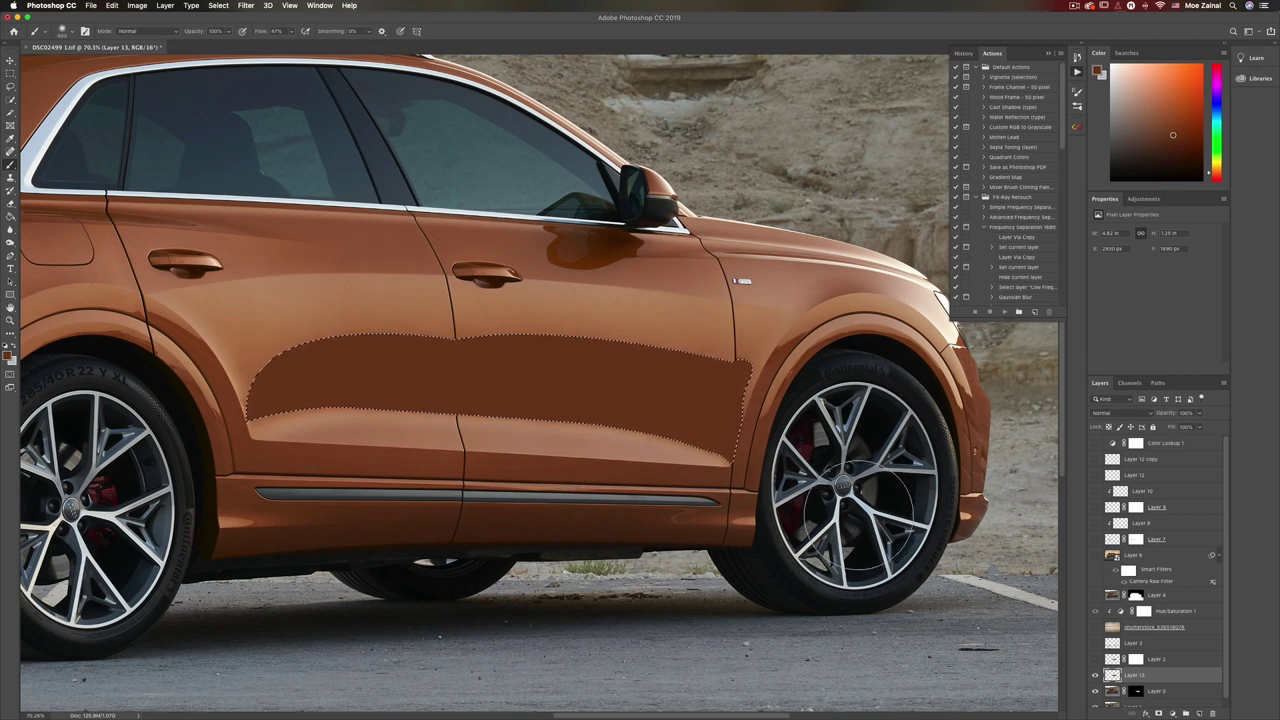
key("super+d")
On a new layer clipped to the brown shape, brush a darker brown (#57341c) along the shape's lower edge.
left_click(1198, 713)
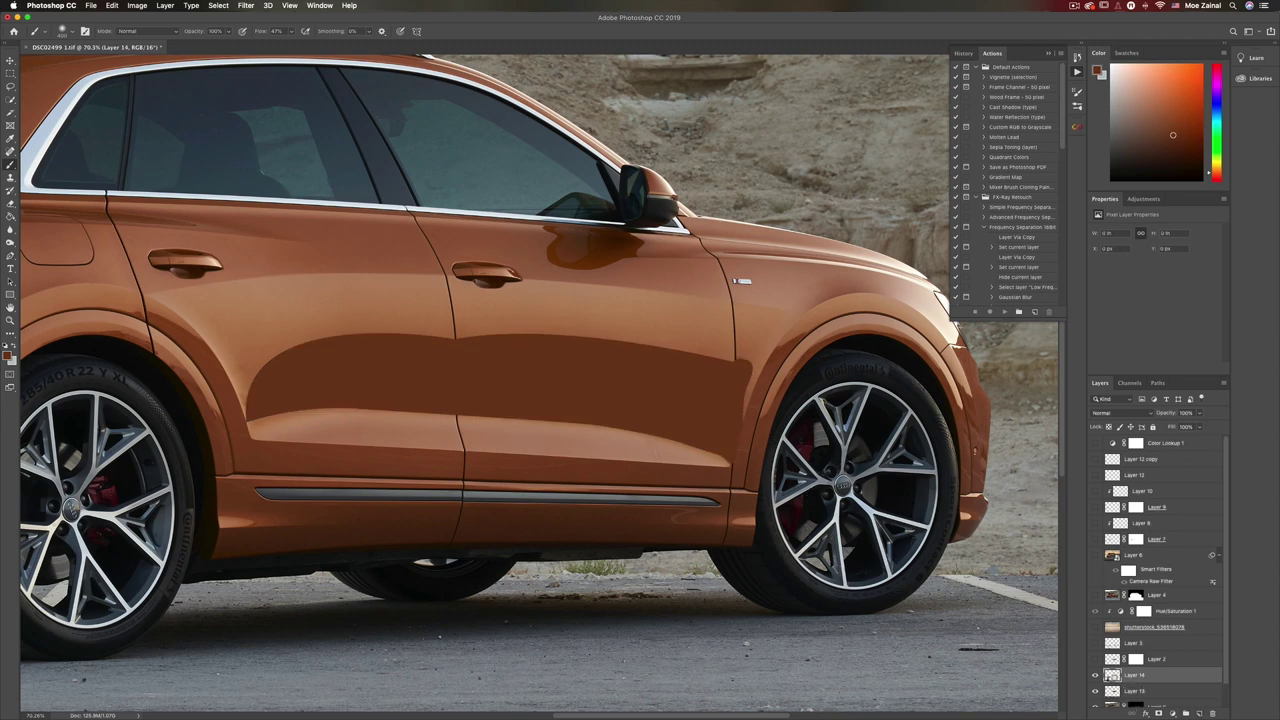
key("super+alt+g")
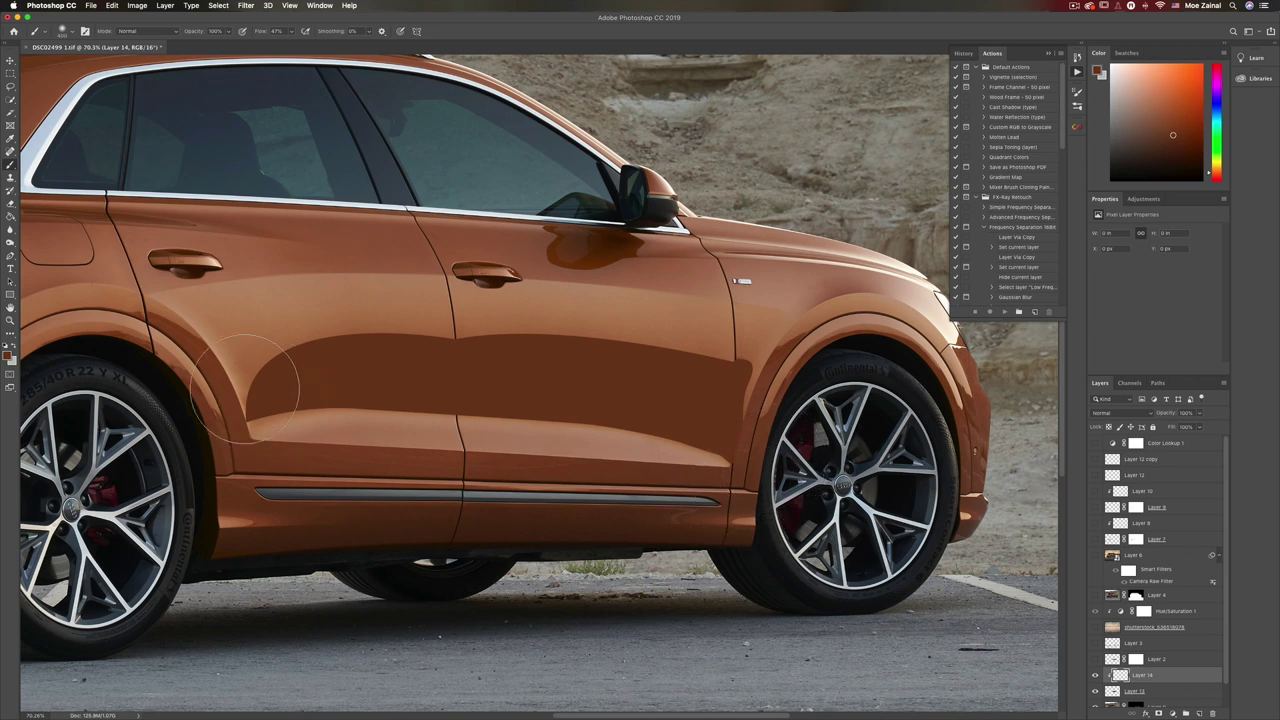
left_click(9, 355)
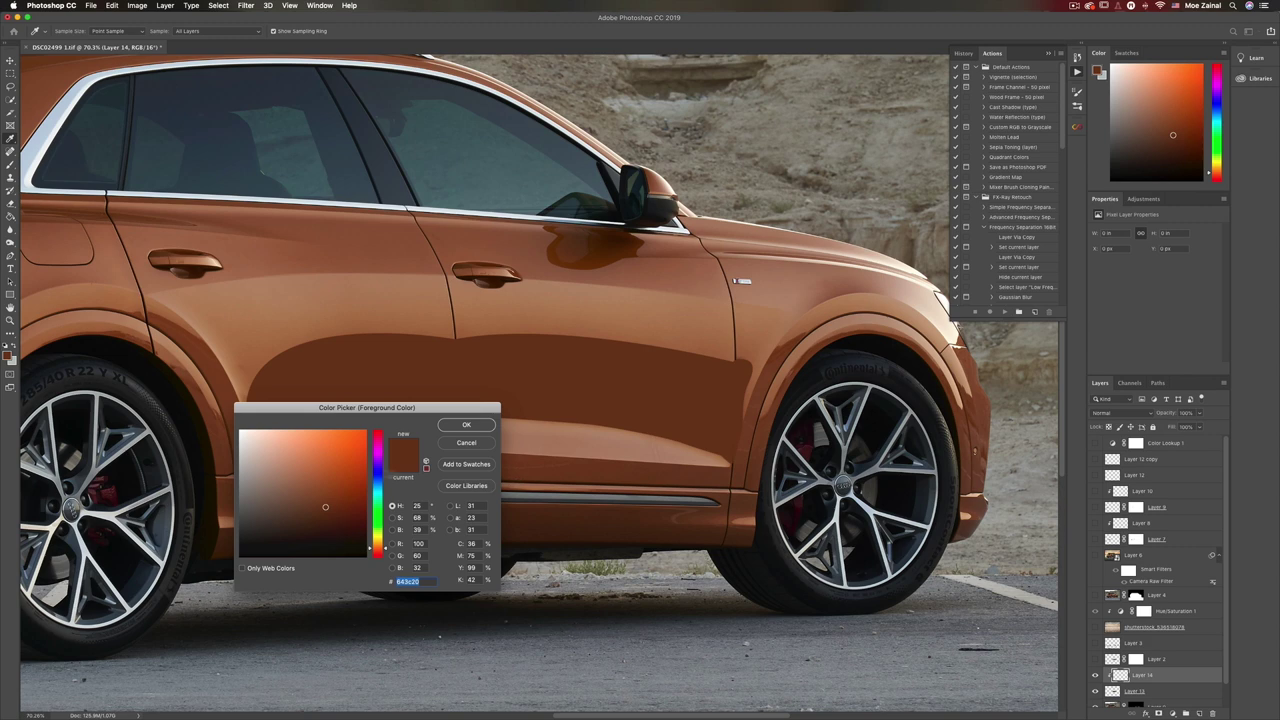
left_click(466, 424)
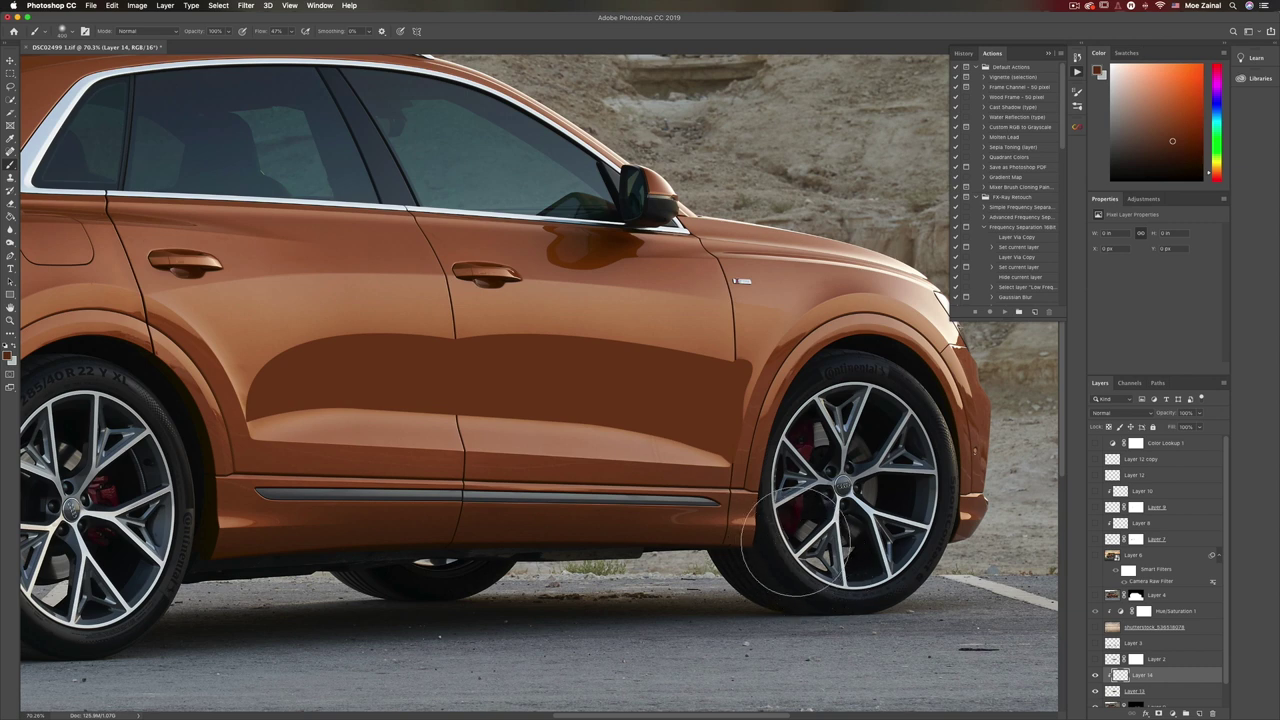
mouse_move(783, 518)
left_mouse_down()
mouse_move(628, 477)
mouse_move(202, 450)
mouse_move(316, 453)
left_mouse_up()
key("super+z")
mouse_move(855, 495)
left_mouse_down()
mouse_move(747, 517)
mouse_move(577, 440)
mouse_move(208, 465)
mouse_move(235, 485)
left_mouse_up()
Brush a lighter orange-brown along the upper edge of the shape on the clipped layer to form a gradient.
left_click(7, 355)
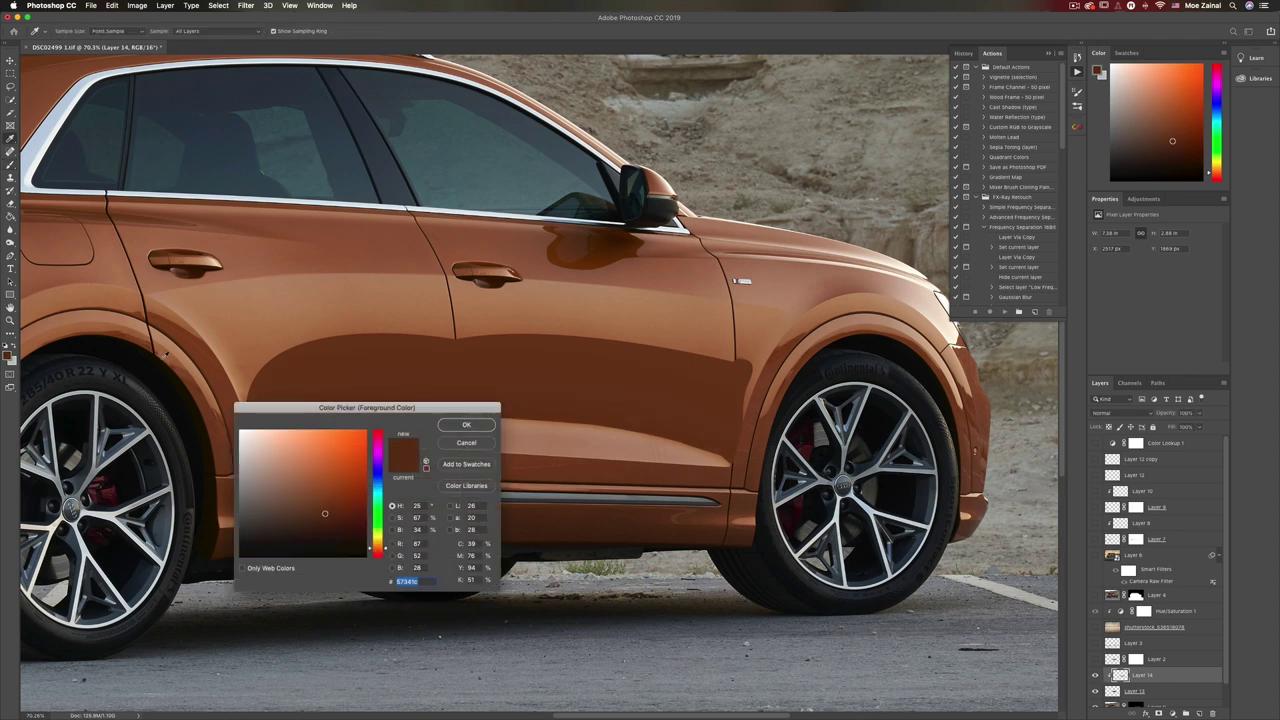
left_click(326, 498)
left_click(466, 424)
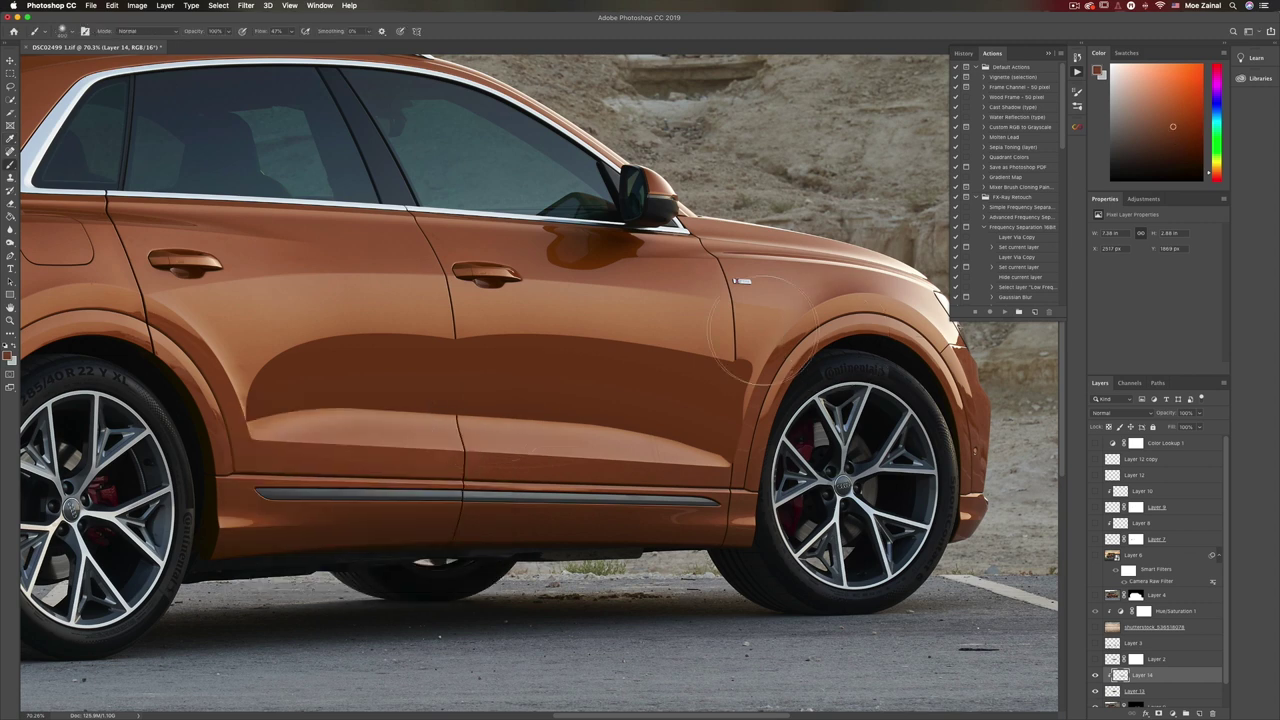
mouse_move(762, 330)
left_mouse_down()
mouse_move(386, 315)
mouse_move(235, 321)
mouse_move(145, 354)
left_mouse_up()
key("super+minus")
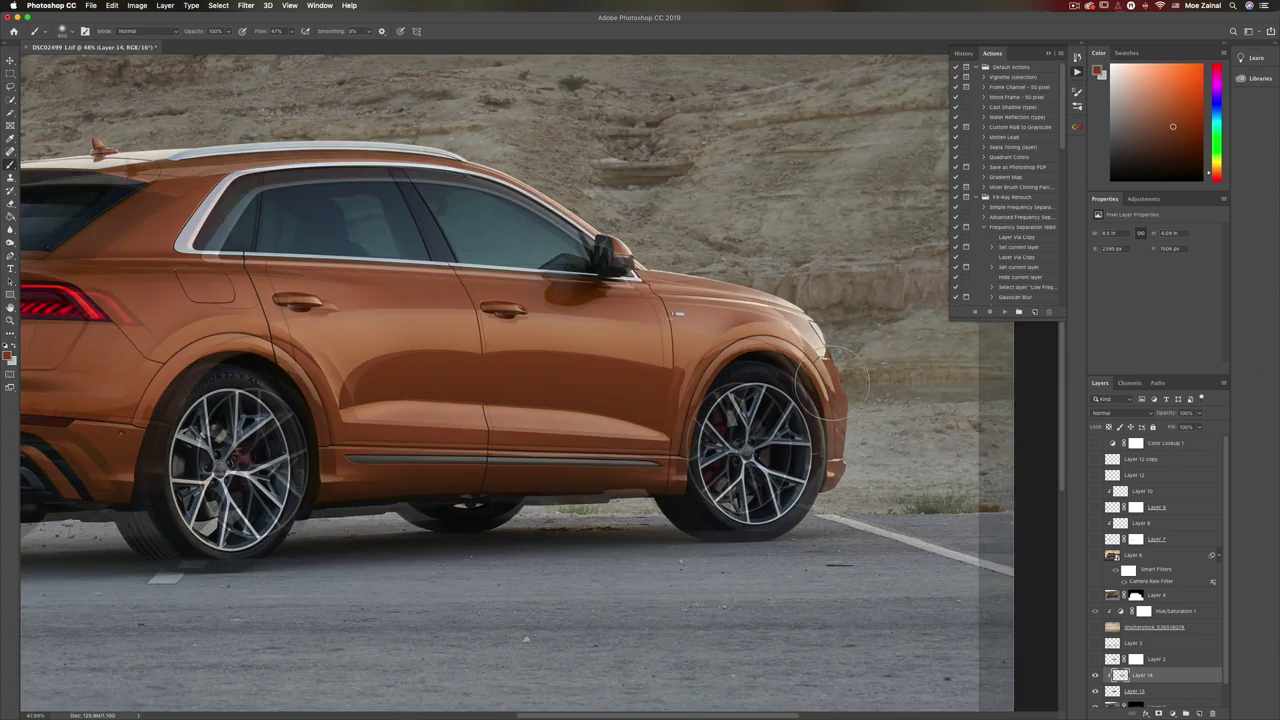
Reduce the brush size for close-up work on the door reflection.
key("super+plus")
scroll(827, 380, "up", 3)
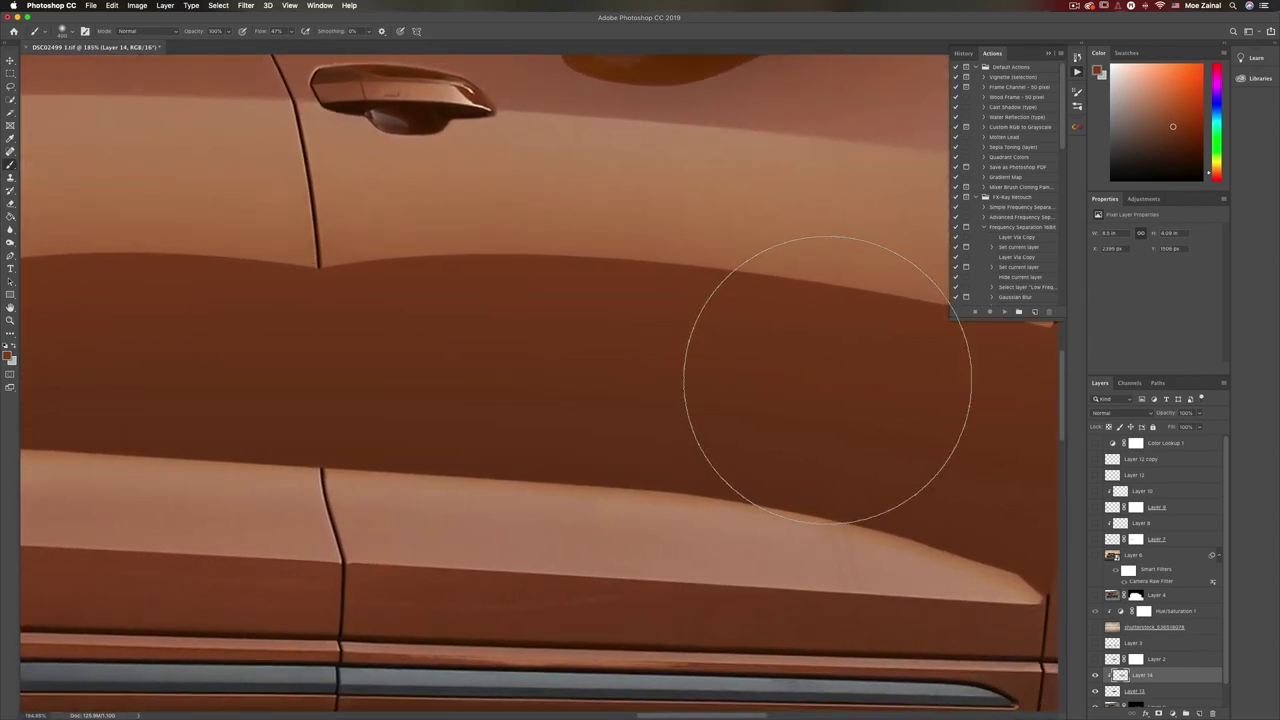
key("bracketleft")
key("bracketleft")
key("bracketleft")
key("bracketleft")
key("bracketleft")
key("bracketleft")
key("bracketleft")
key("bracketleft")
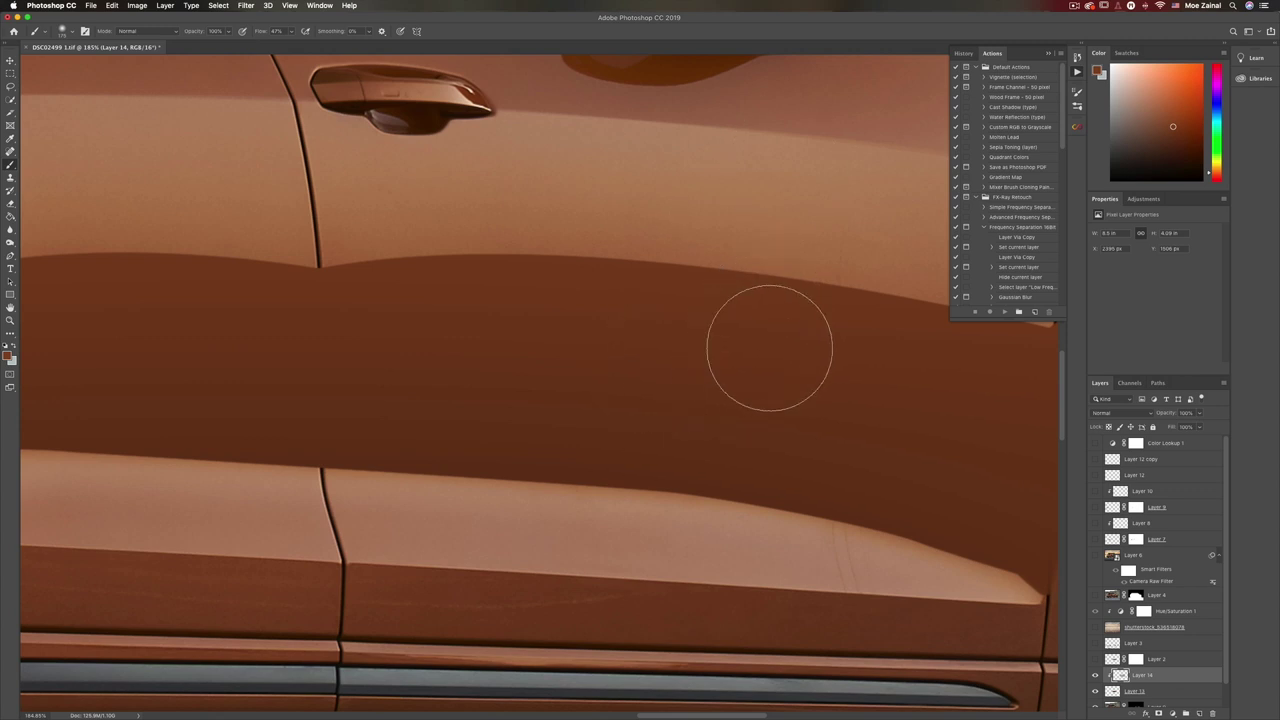
Apply Add Noise to the brown shape's base layer with an amount of 1.5% and Uniform distribution.
key("alt+[")
left_click(218, 5)
mouse_move(245, 5)
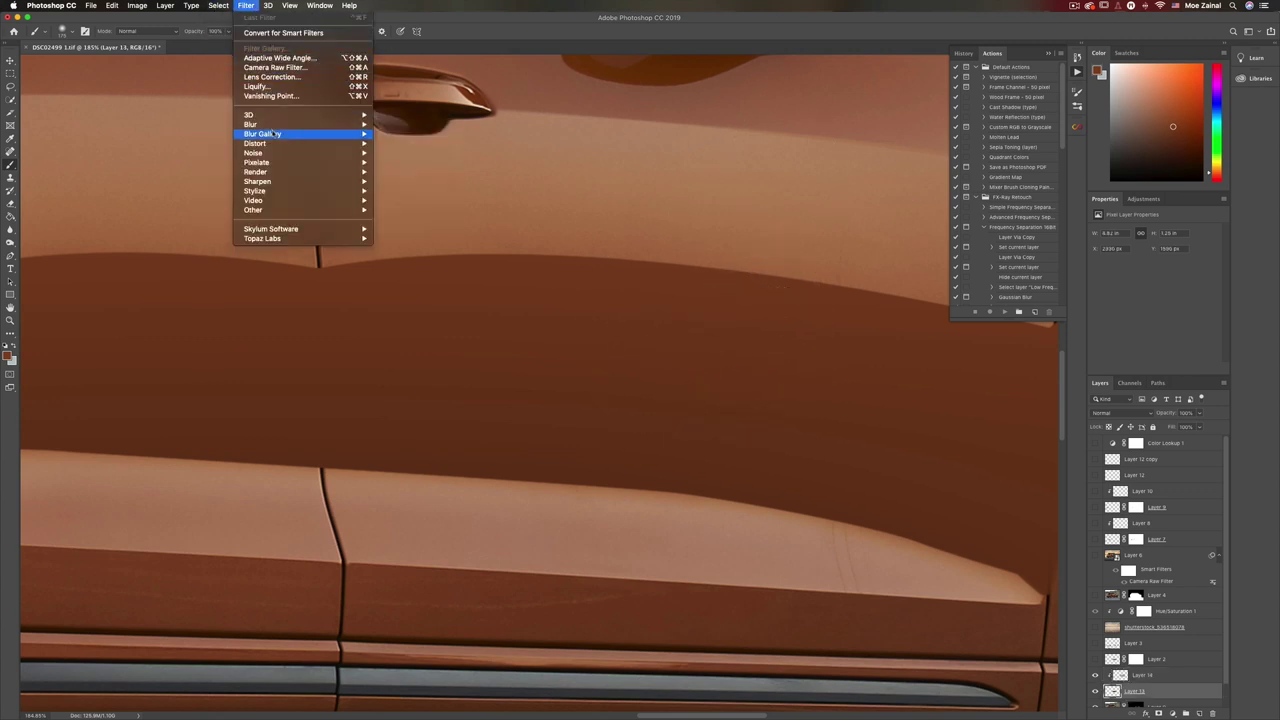
mouse_move(330, 153)
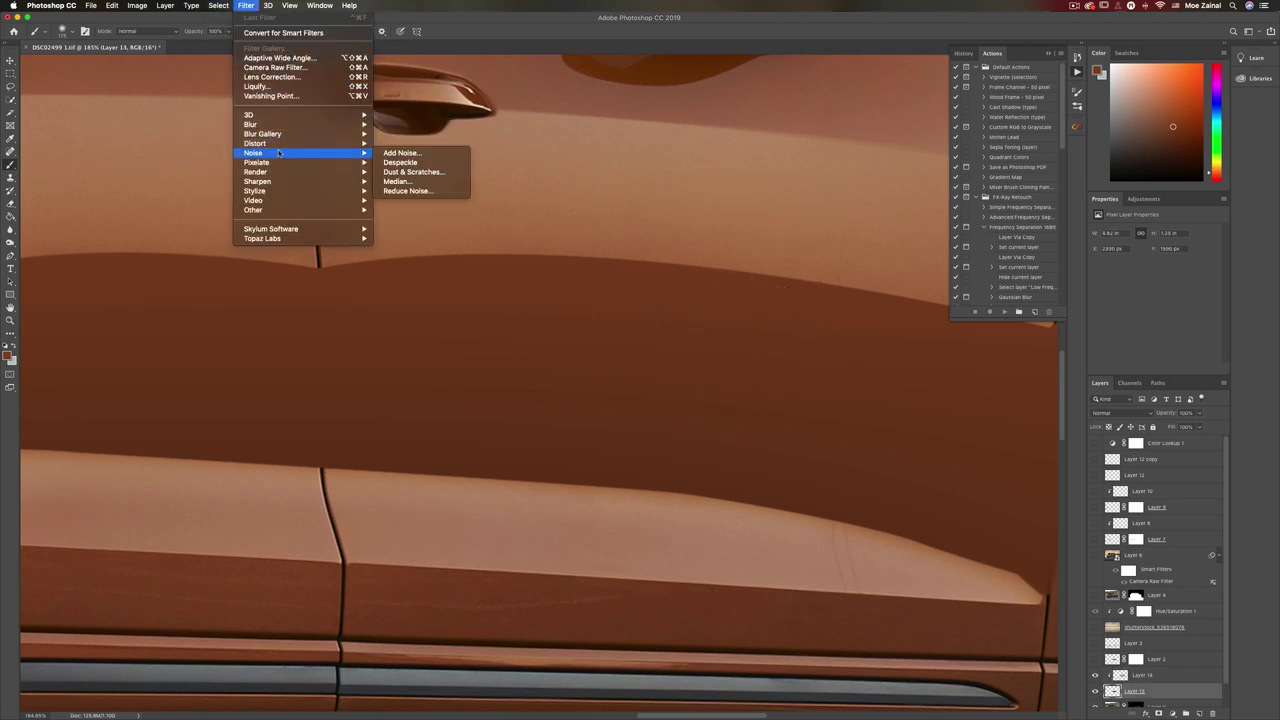
left_click(399, 153)
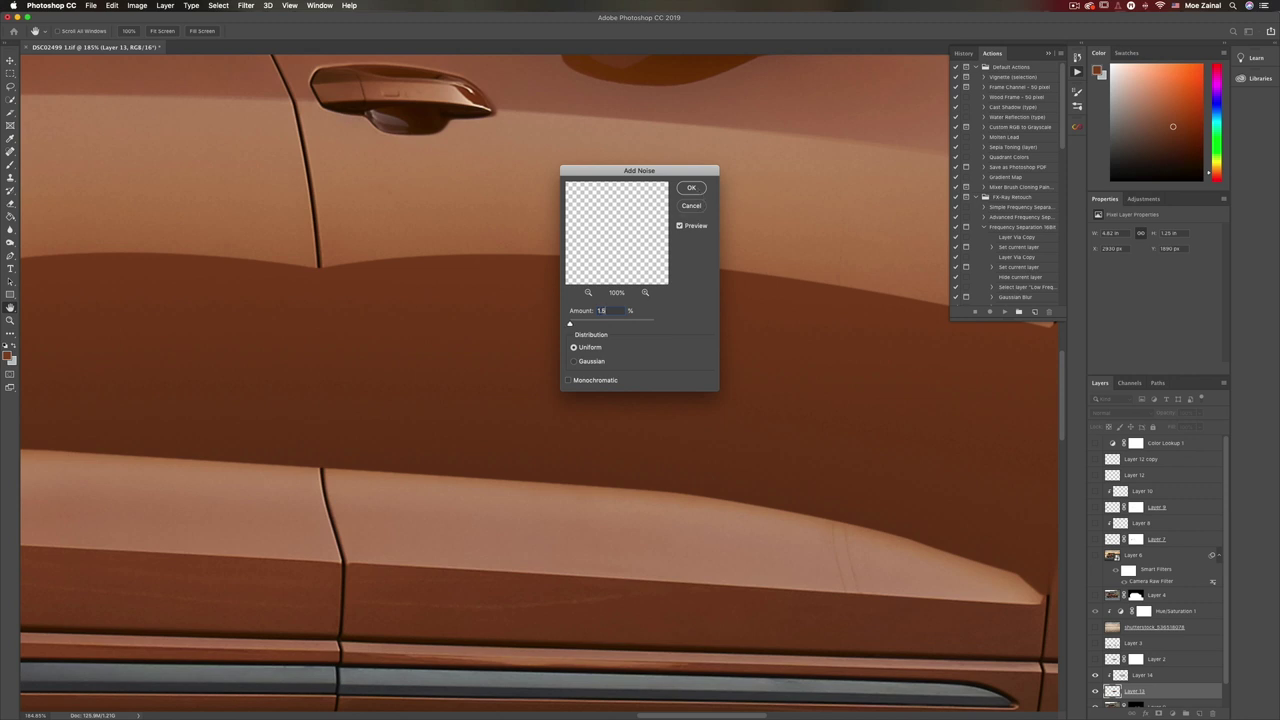
left_click(693, 188)
key("b")
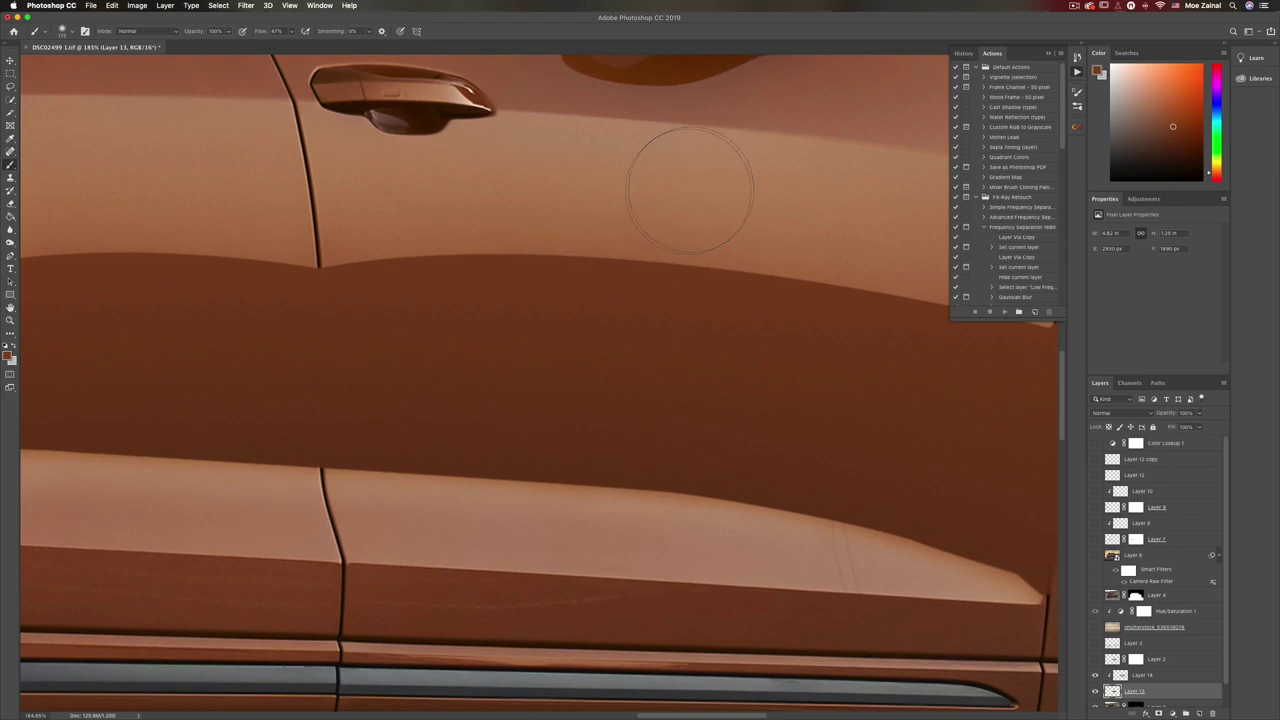
Add a layer mask to the brown shape's layer and shrink the brush to about the width of the door gap.
scroll(663, 215, "down", 10)
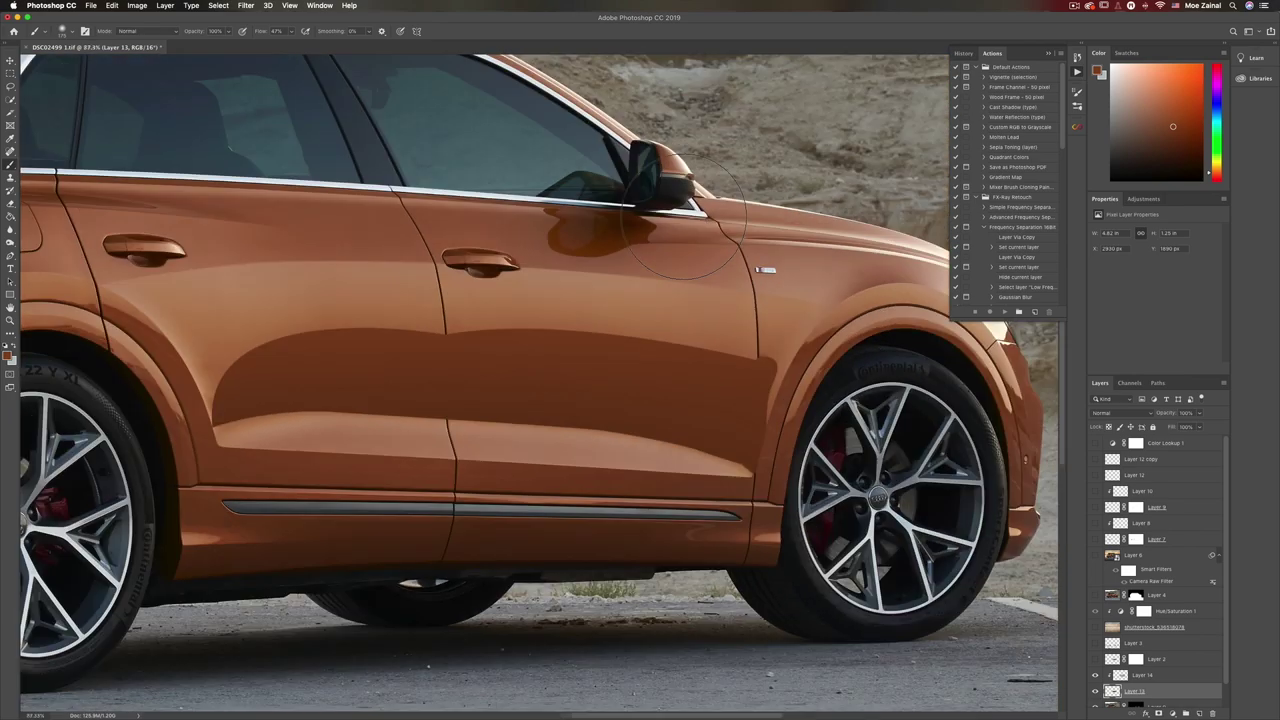
scroll(685, 215, "up", 10)
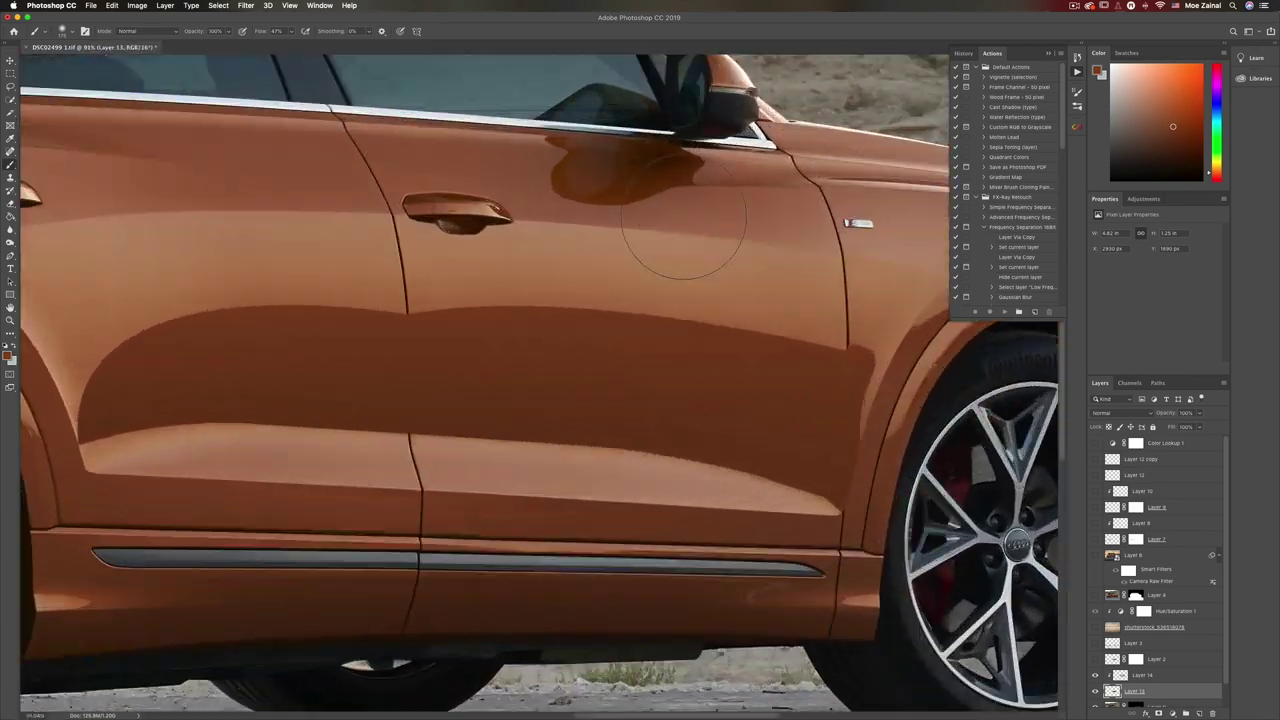
scroll(530, 207, "down", 1)
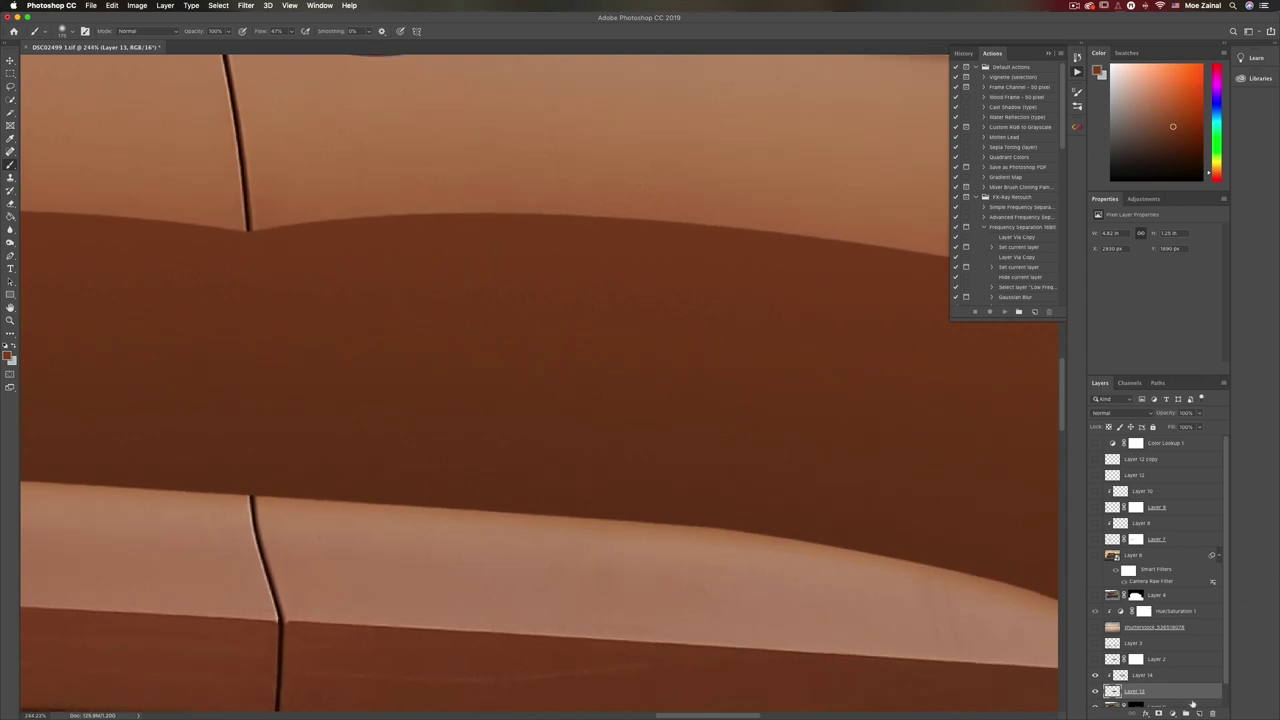
left_click(1158, 712)
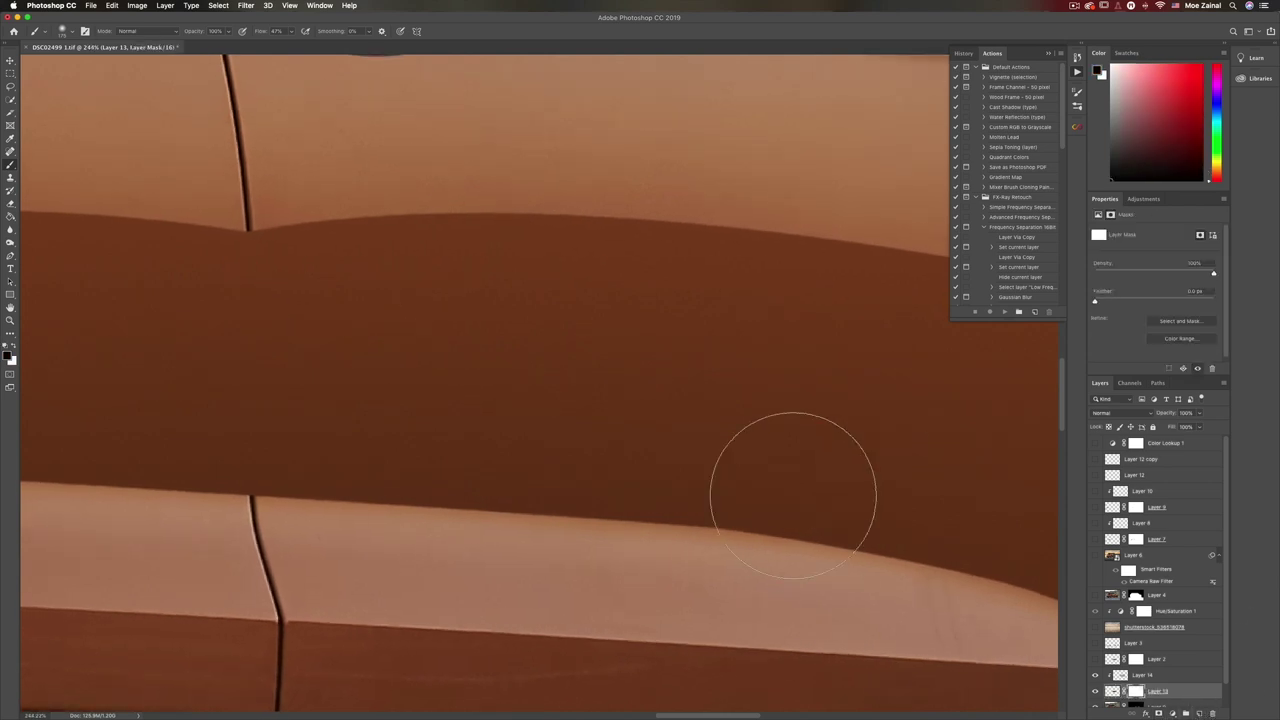
key("bracketleft")
key("bracketleft")
key("bracketleft")
key("bracketleft")
key("bracketleft")
key("bracketleft")
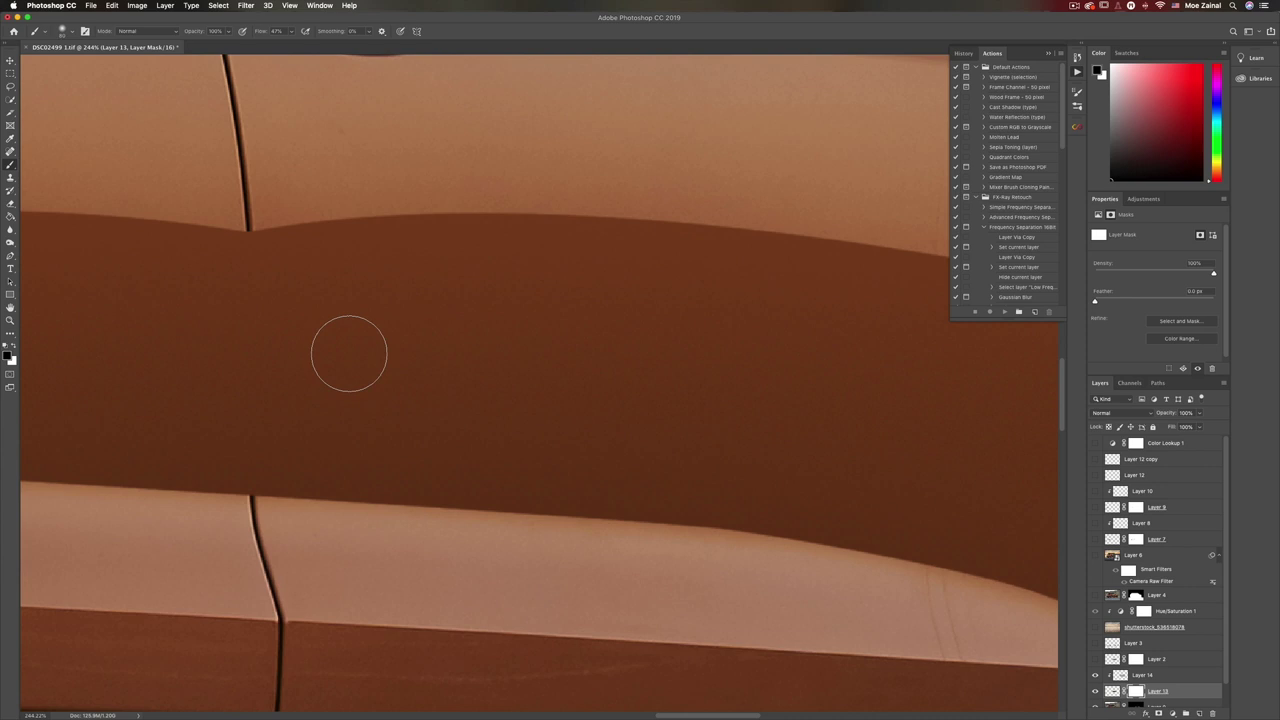
key("bracketleft")
key("bracketleft")
key("bracketleft")
key("bracketleft")
Mask out the shape along the gap between the two doors, lowering layer opacity as a guide and restoring it to 100%.
left_click(1199, 413)
left_click_drag(1190, 428, 1166, 428)
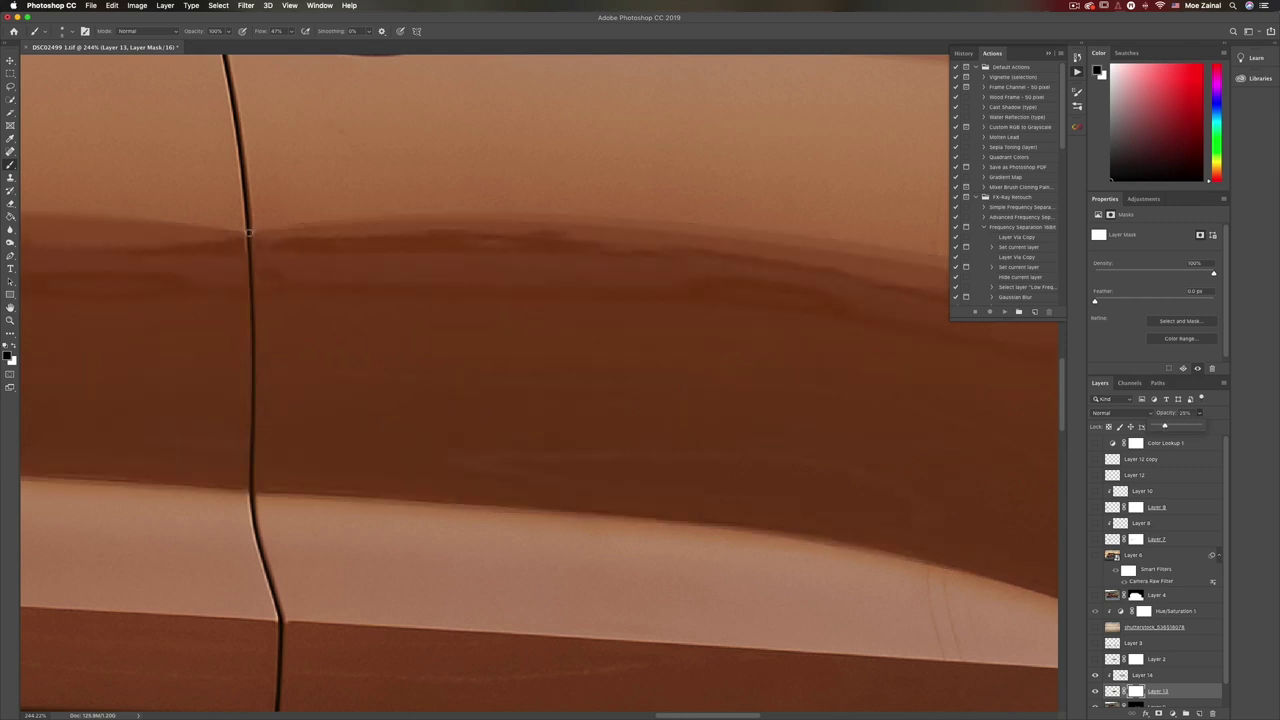
left_click(249, 233)
left_click(1199, 413)
left_click_drag(1184, 427, 1270, 430)
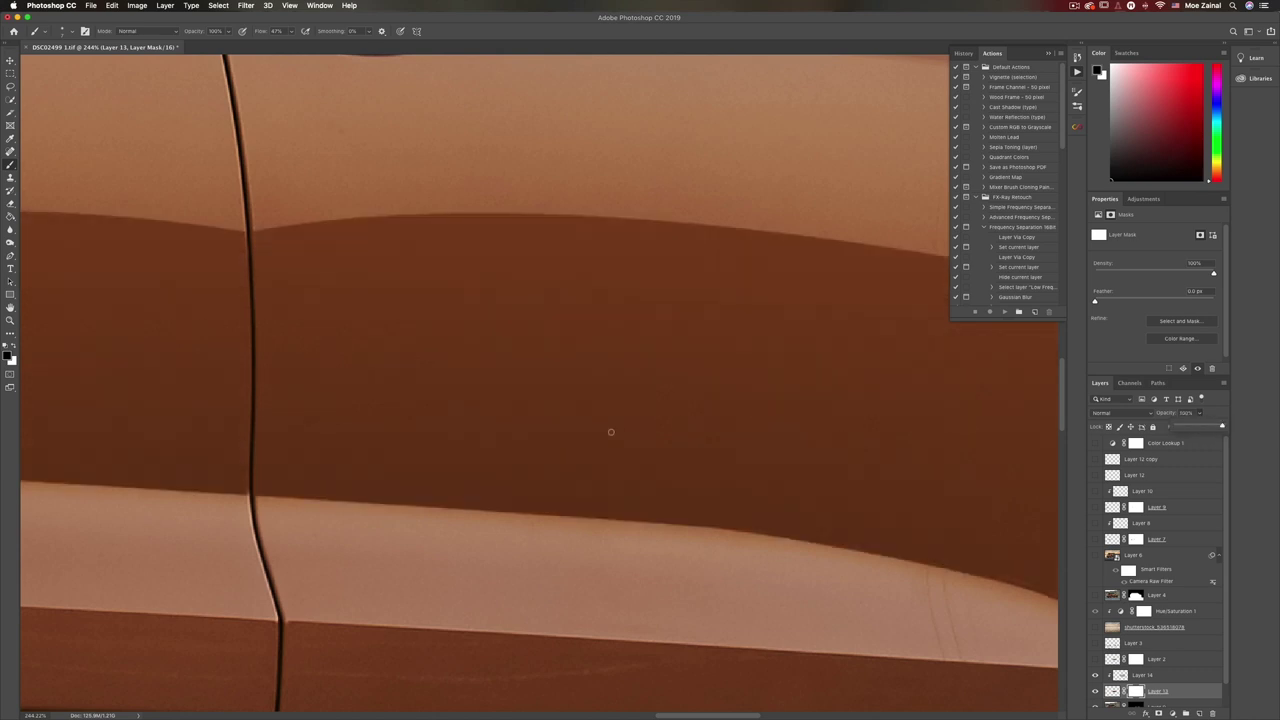
Mask out the shape along the gap between front door and fender, lowering layer opacity as a guide and restoring it to 100%.
scroll(611, 432, "right", 10)
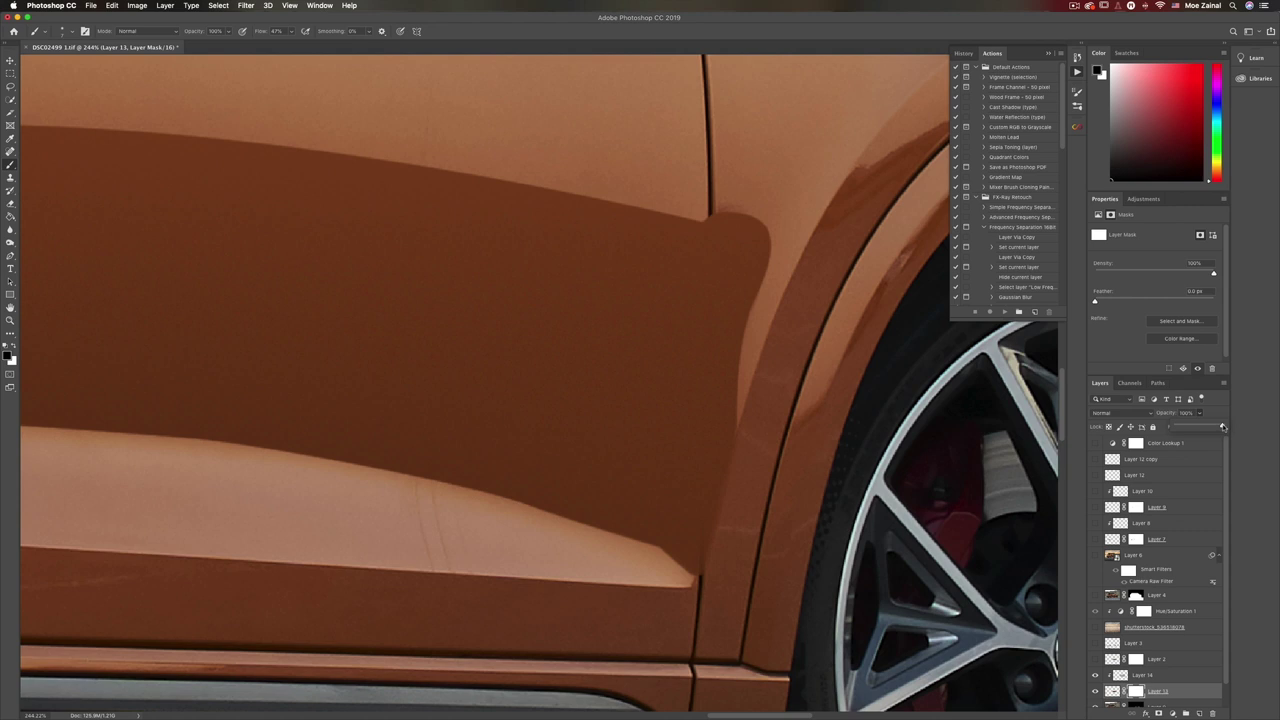
left_click_drag(1222, 427, 1200, 427)
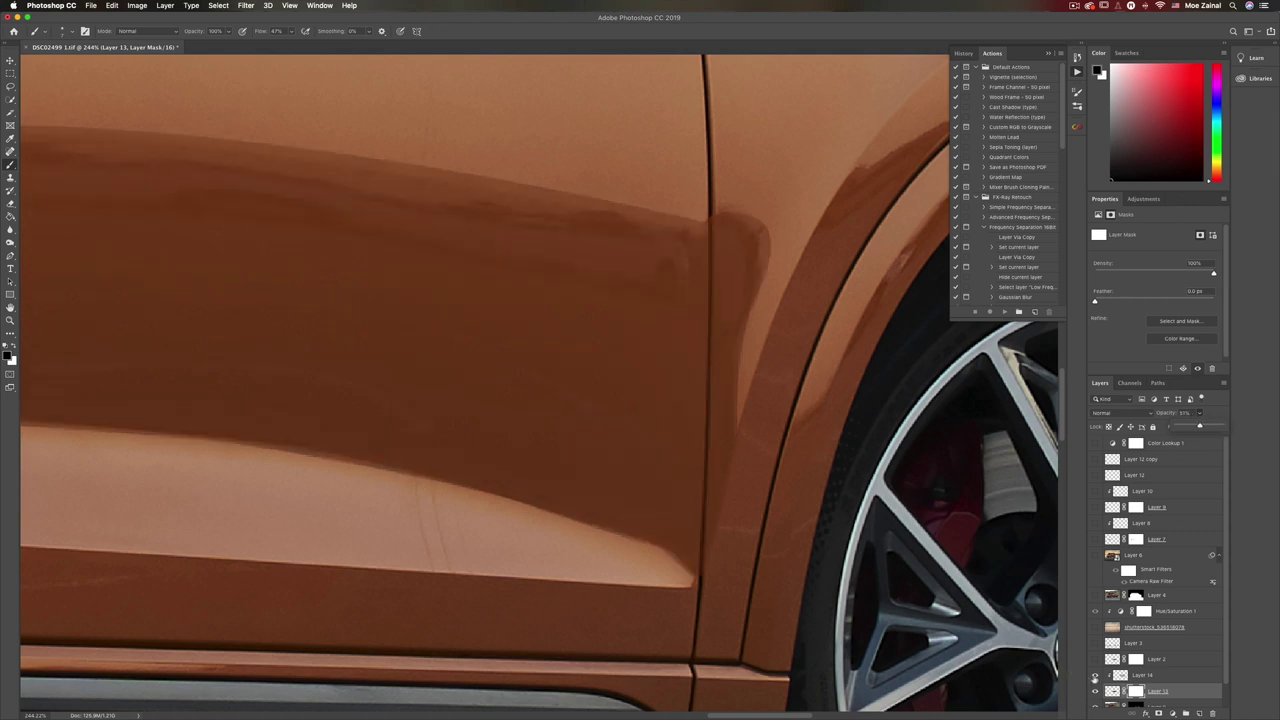
left_click(1135, 691)
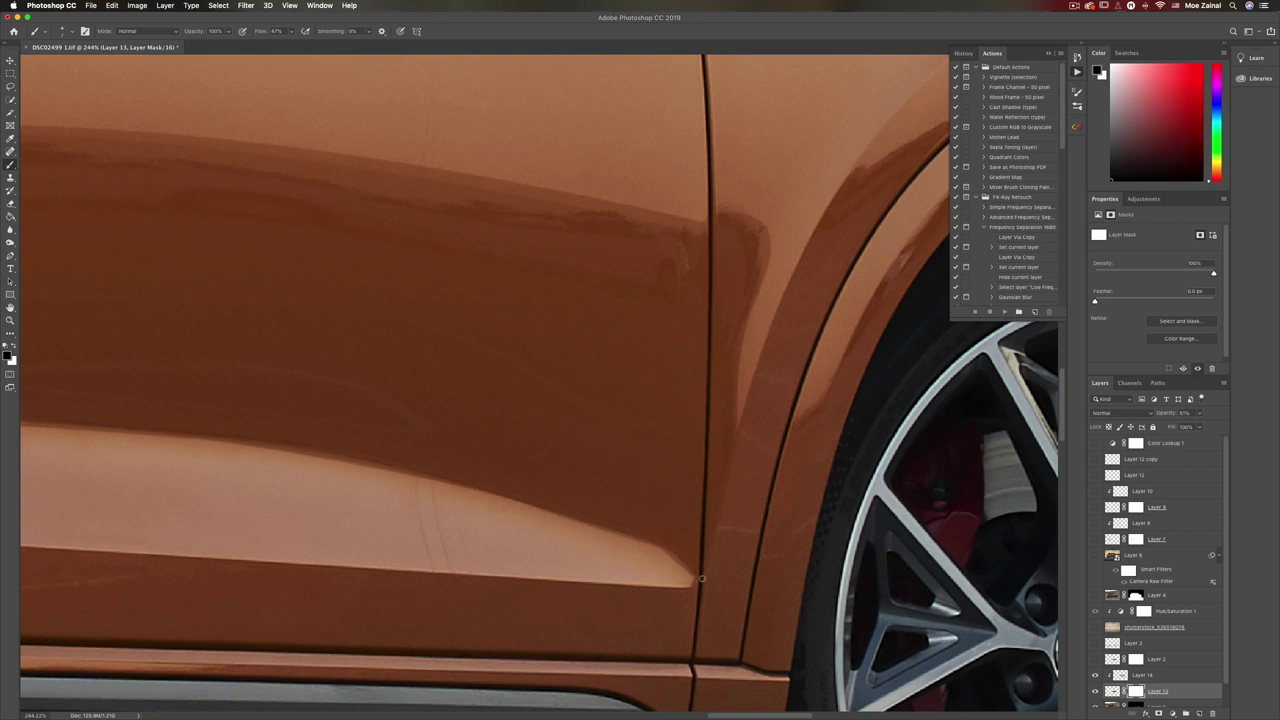
left_click(1200, 414)
left_click_drag(1196, 427, 1238, 427)
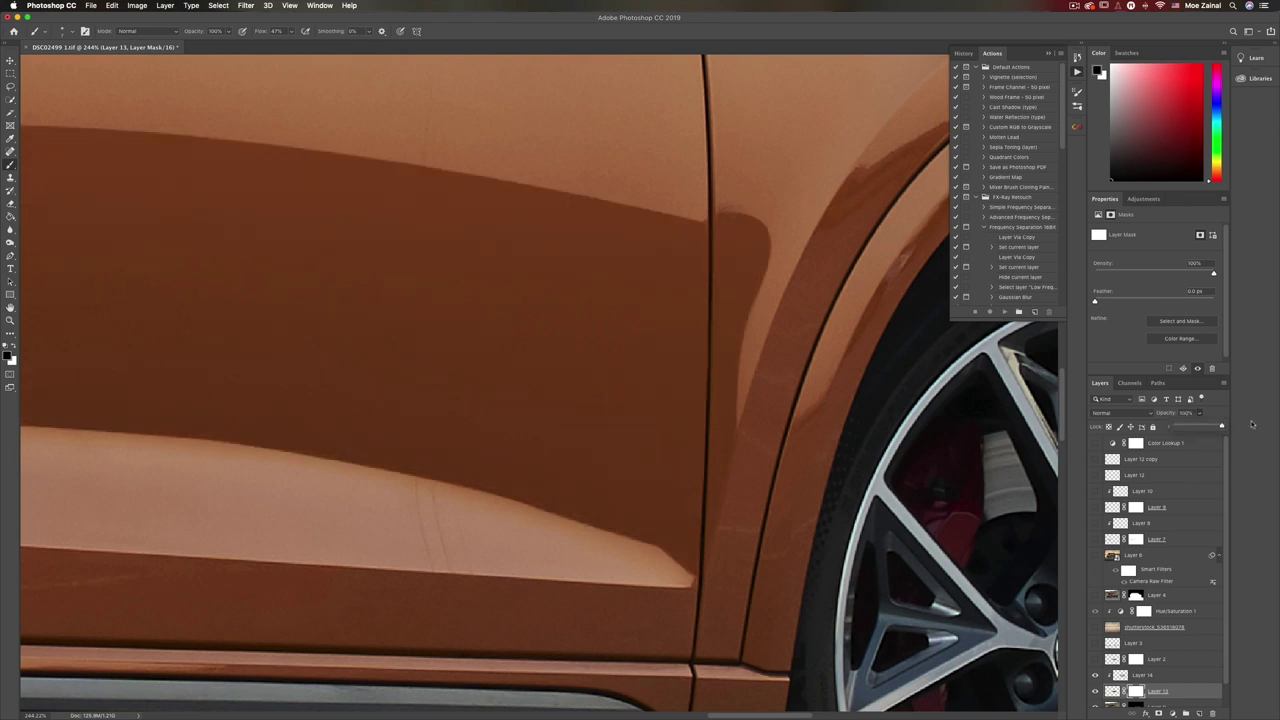
With a larger brush at 21% flow, softly mask the shape's lower edge on the front fender beside the wheel arch.
left_click(750, 480)
key("]")
key("]")
key("]")
key("]")
key("]")
key("]")
left_click(291, 31)
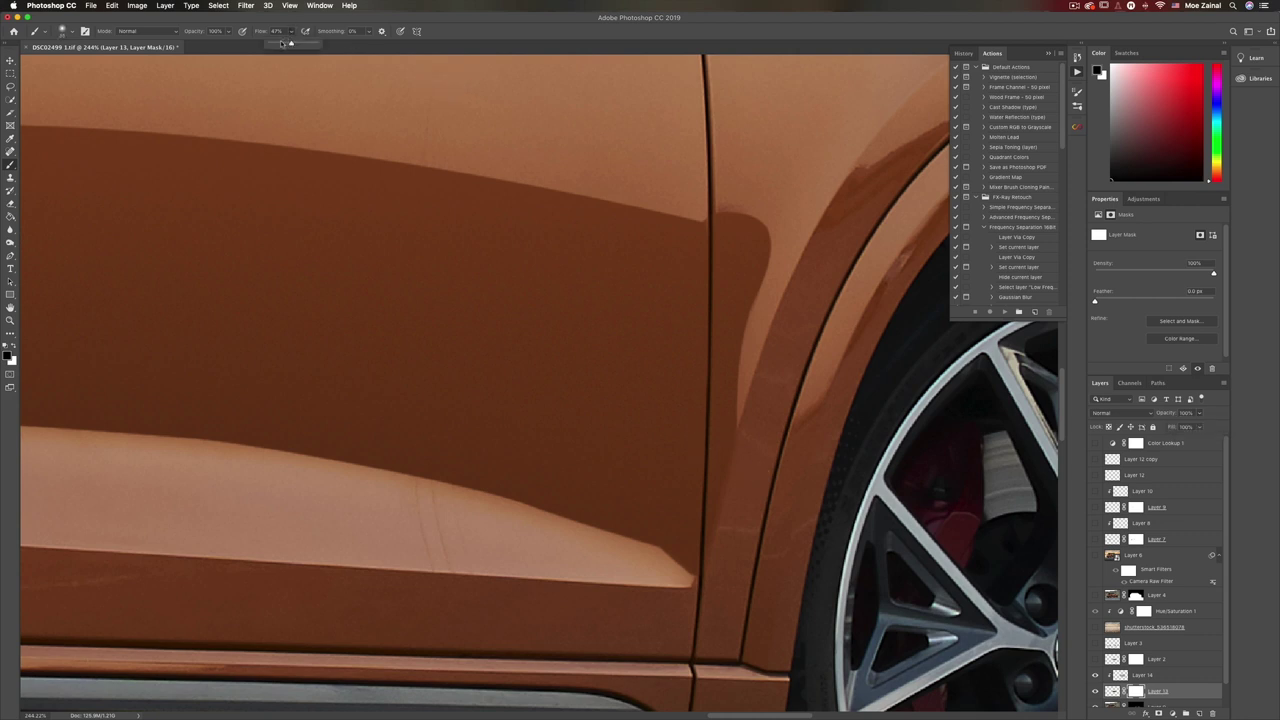
left_click_drag(283, 44, 278, 44)
left_click(782, 484)
key("]")
key("]")
mouse_move(763, 467)
left_mouse_down()
mouse_move(738, 554)
mouse_move(760, 450)
mouse_move(737, 527)
mouse_move(743, 563)
left_mouse_up()
mouse_move(766, 483)
left_mouse_down()
mouse_move(757, 464)
mouse_move(736, 546)
mouse_move(763, 457)
mouse_move(720, 571)
mouse_move(751, 457)
mouse_move(727, 592)
left_mouse_up()
scroll(645, 458, "down", 8)
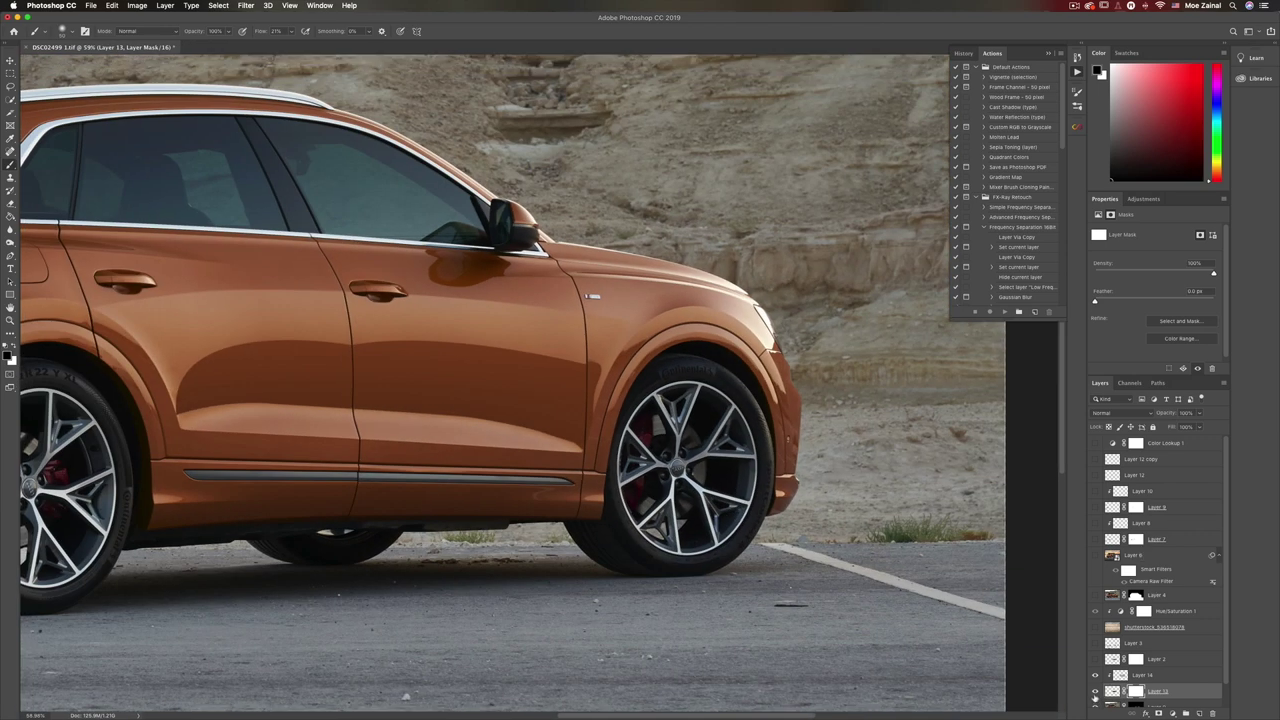
Compare the doors with and without the painted shape by toggling its layers' visibility, and view the whole car.
left_click(1094, 692)
left_click(1094, 692)
left_click(1095, 676)
key("super+0")
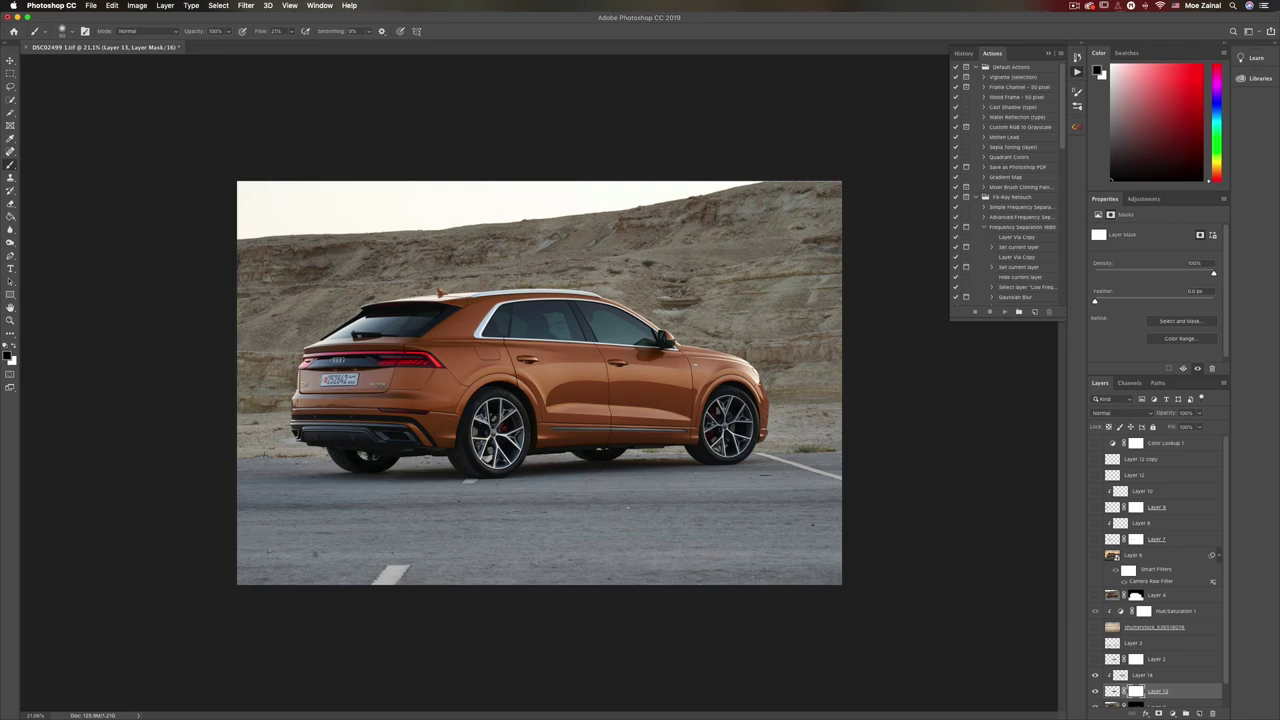
Add a new empty layer above Layer 14 for retouching the car's rear bumper.
key("super+plus")
key("super+plus")
key("super+plus")
key("super+plus")
scroll(349, 491, "left", 6)
key("super+plus")
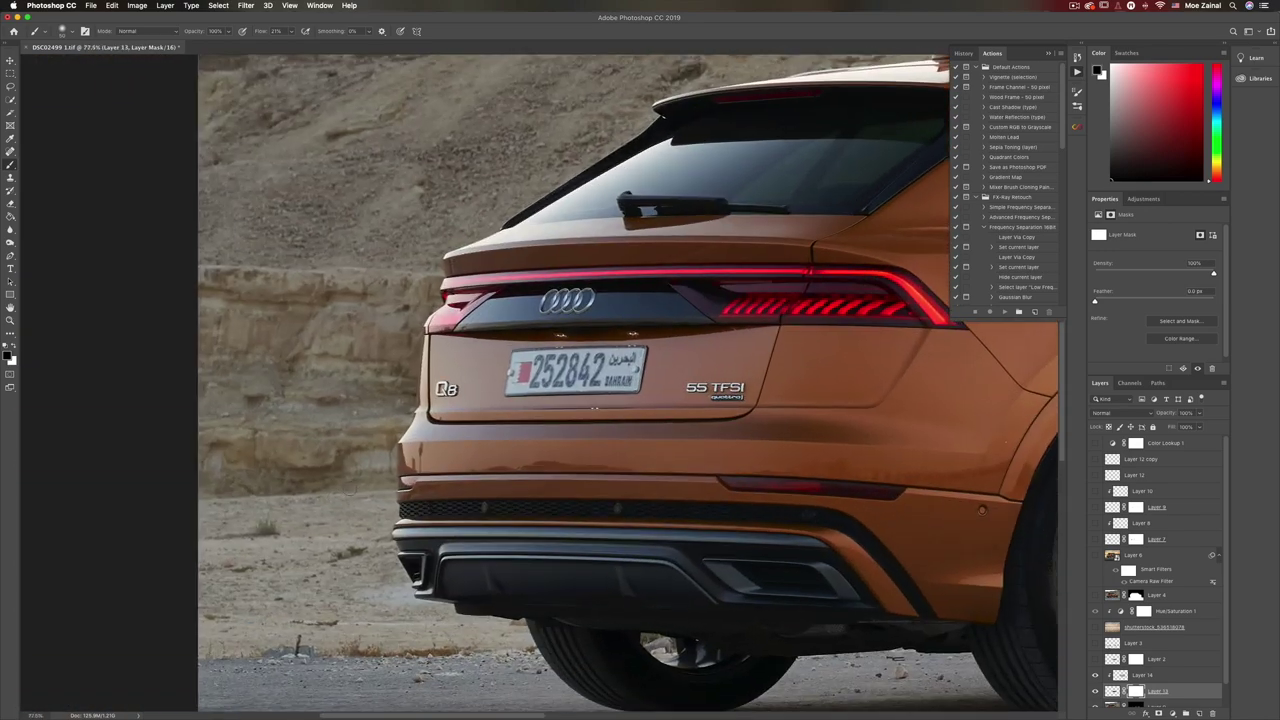
scroll(348, 490, "up", 3)
scroll(348, 490, "down", 3)
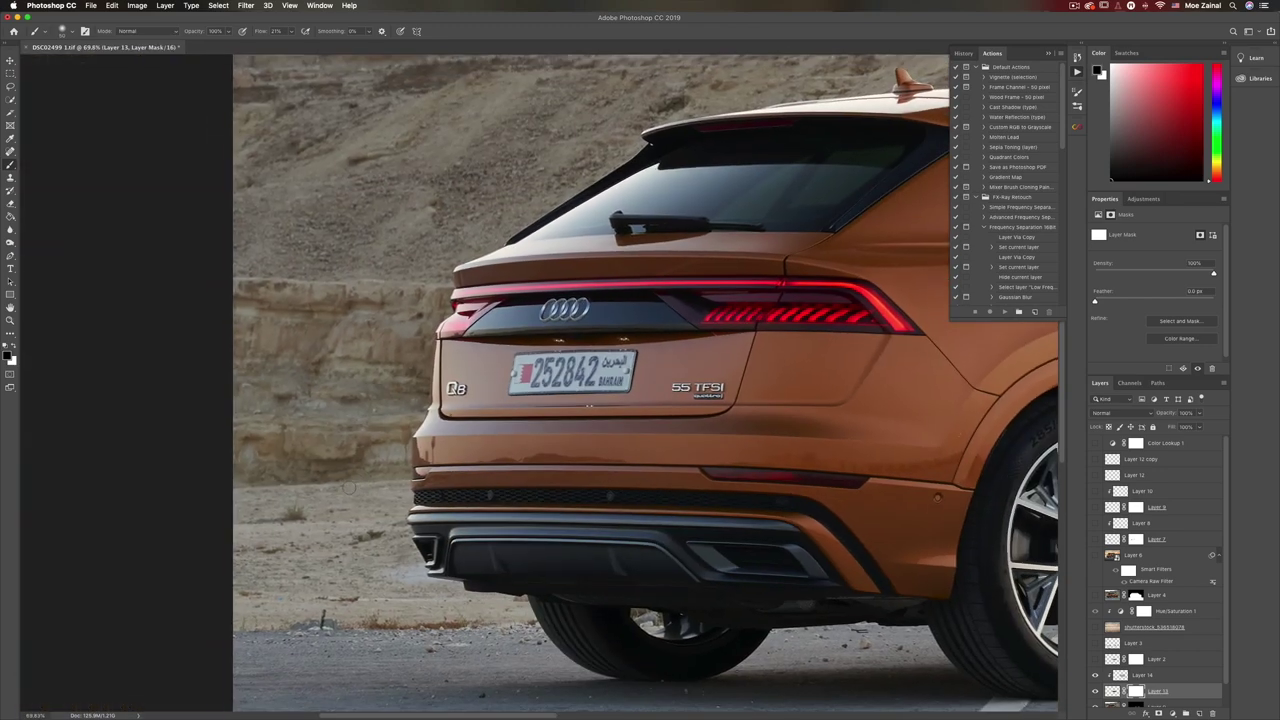
scroll(349, 488, "down", 1)
key("super+plus")
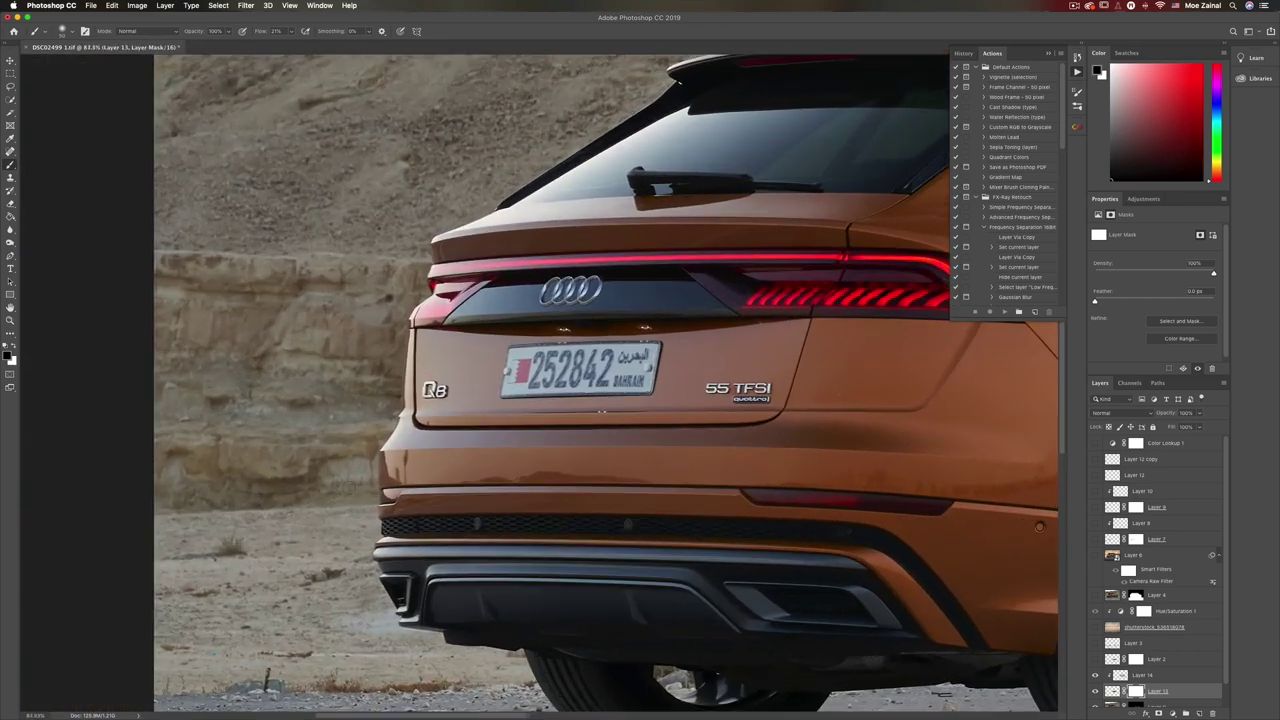
left_click(1160, 675)
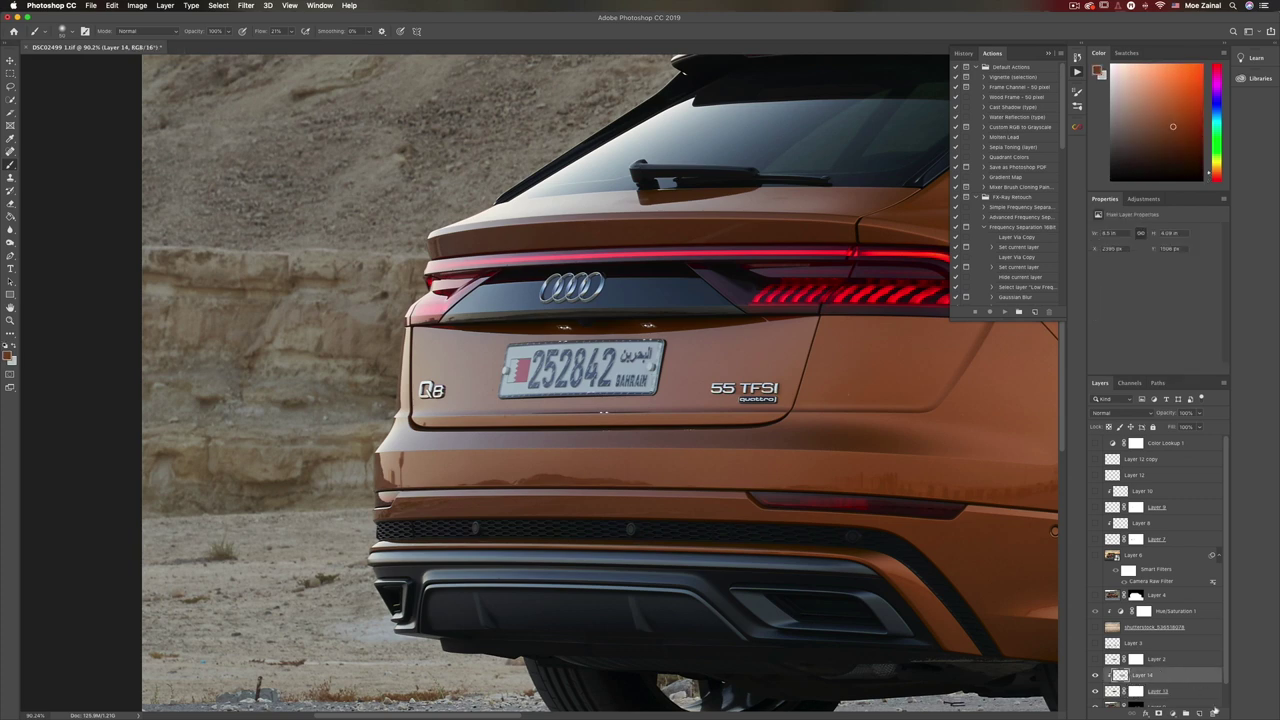
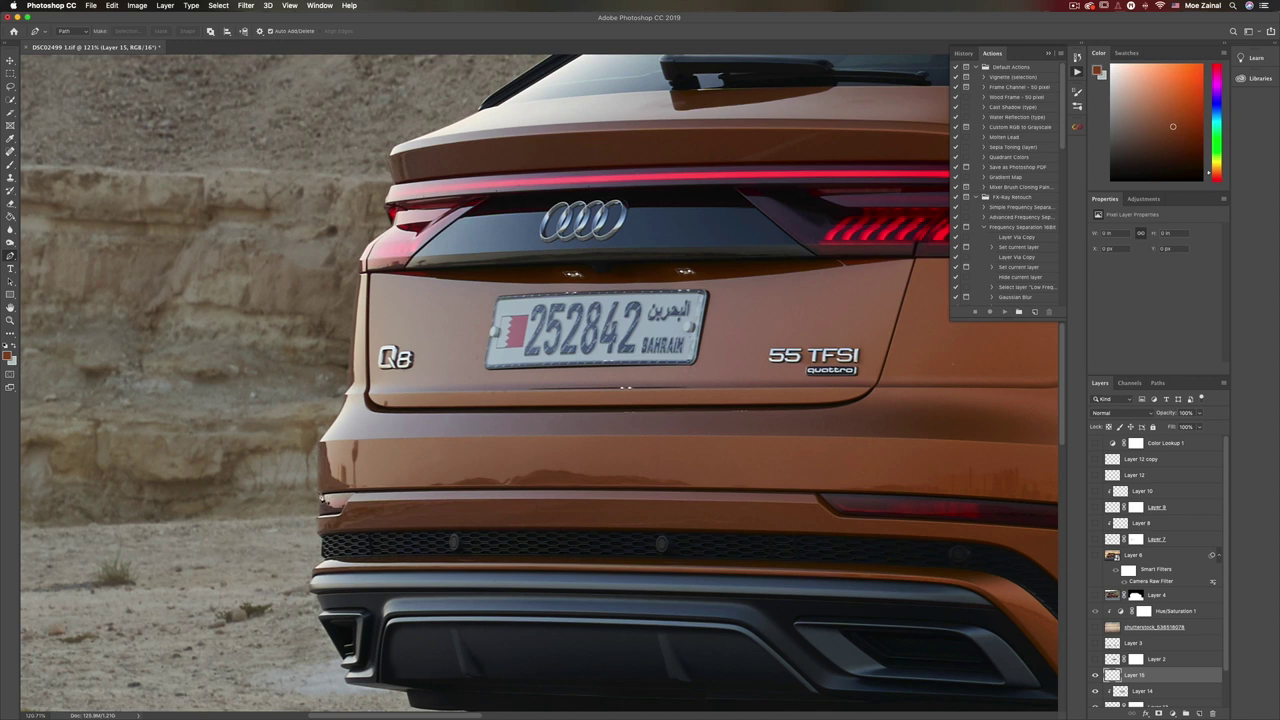
Draw a closed Pen path around the reflection band on the rear bumper, from its outer edge to the rear wheel arch.
left_click(321, 495)
left_click(320, 442)
scroll(640, 444, "right", 4)
left_click(749, 446)
scroll(752, 436, "down", 3)
left_click(755, 434)
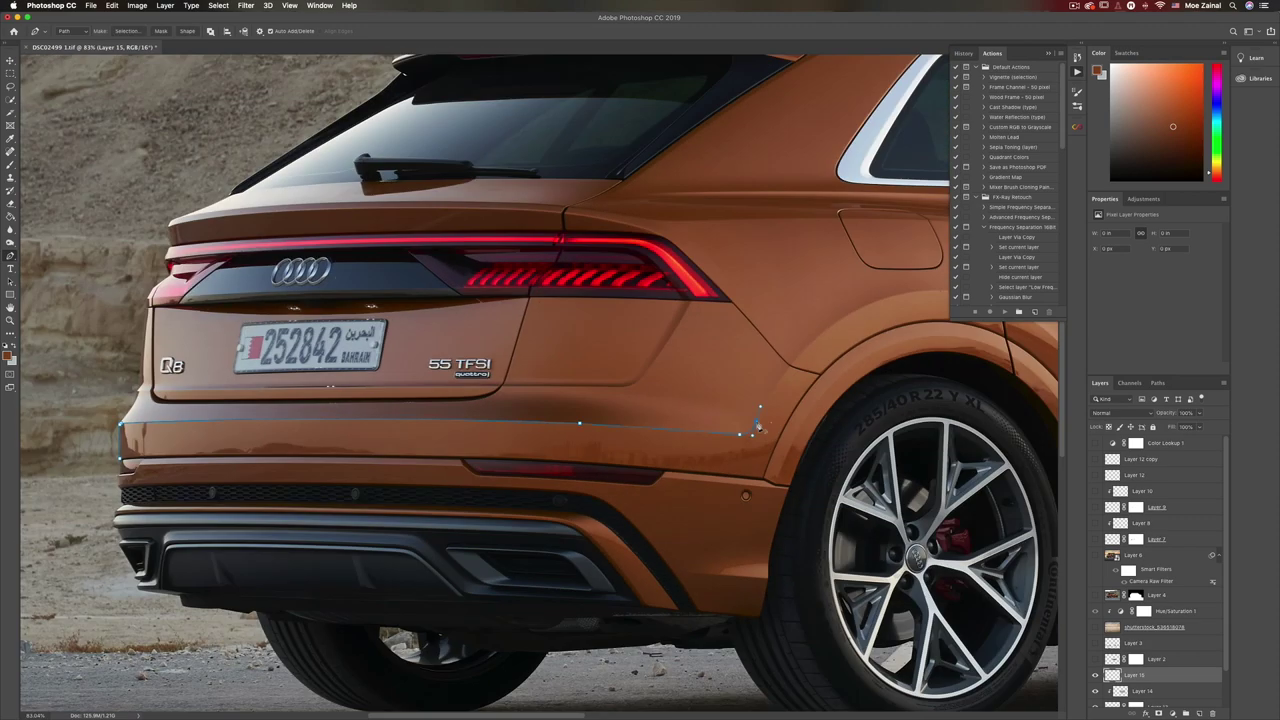
left_click(782, 477)
left_click(728, 457)
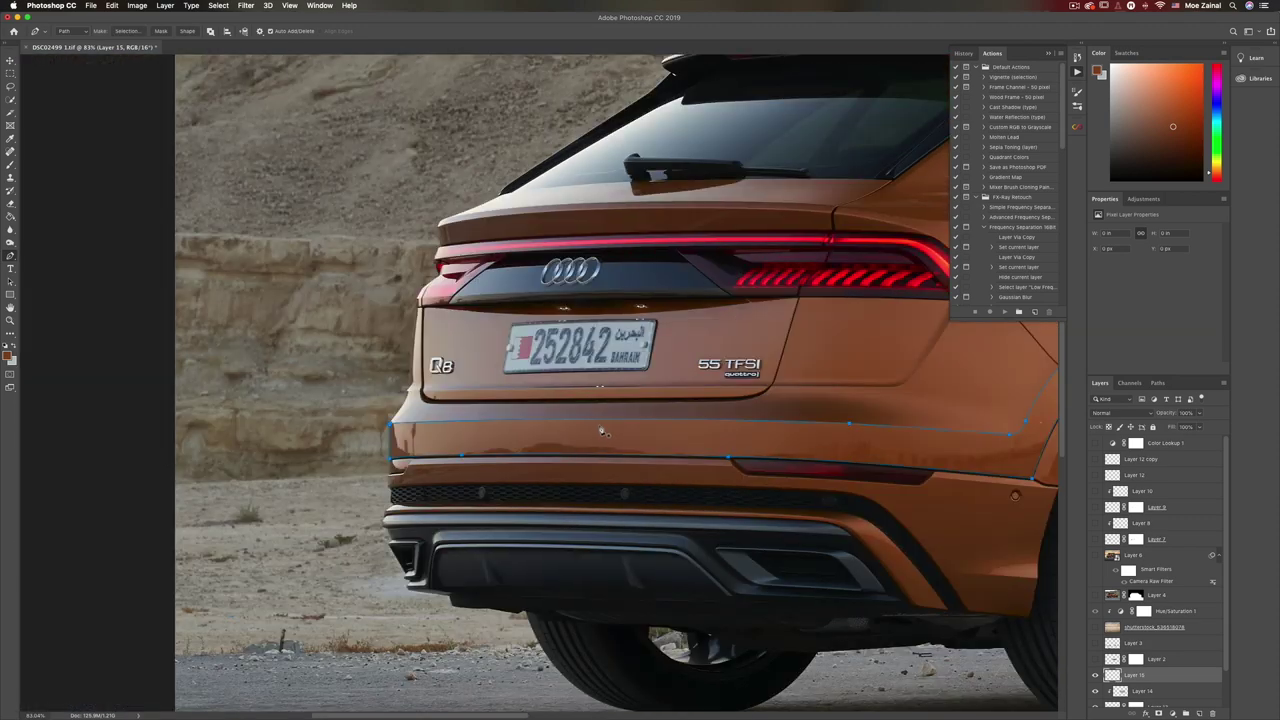
Turn the bumper path into a new anti-aliased selection with a feather radius of 0.5 pixels.
scroll(662, 438, "right", 3)
right_click(609, 437)
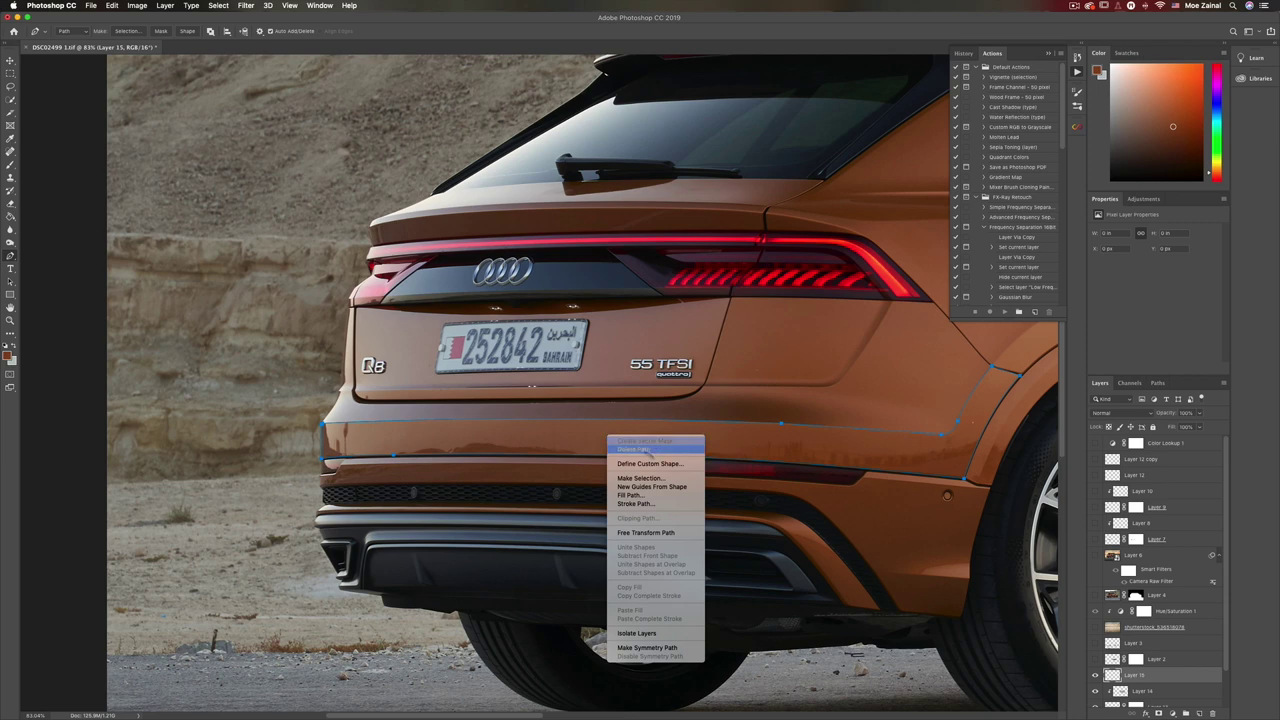
left_click(638, 478)
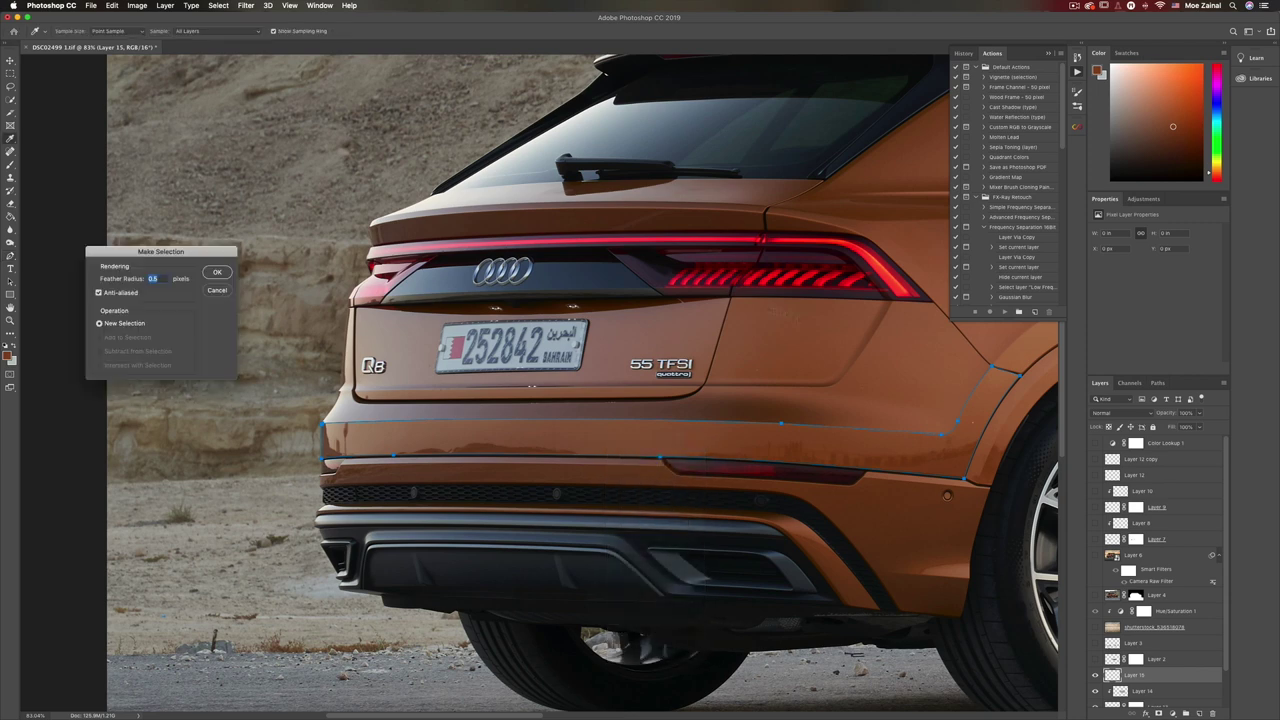
left_click(215, 272)
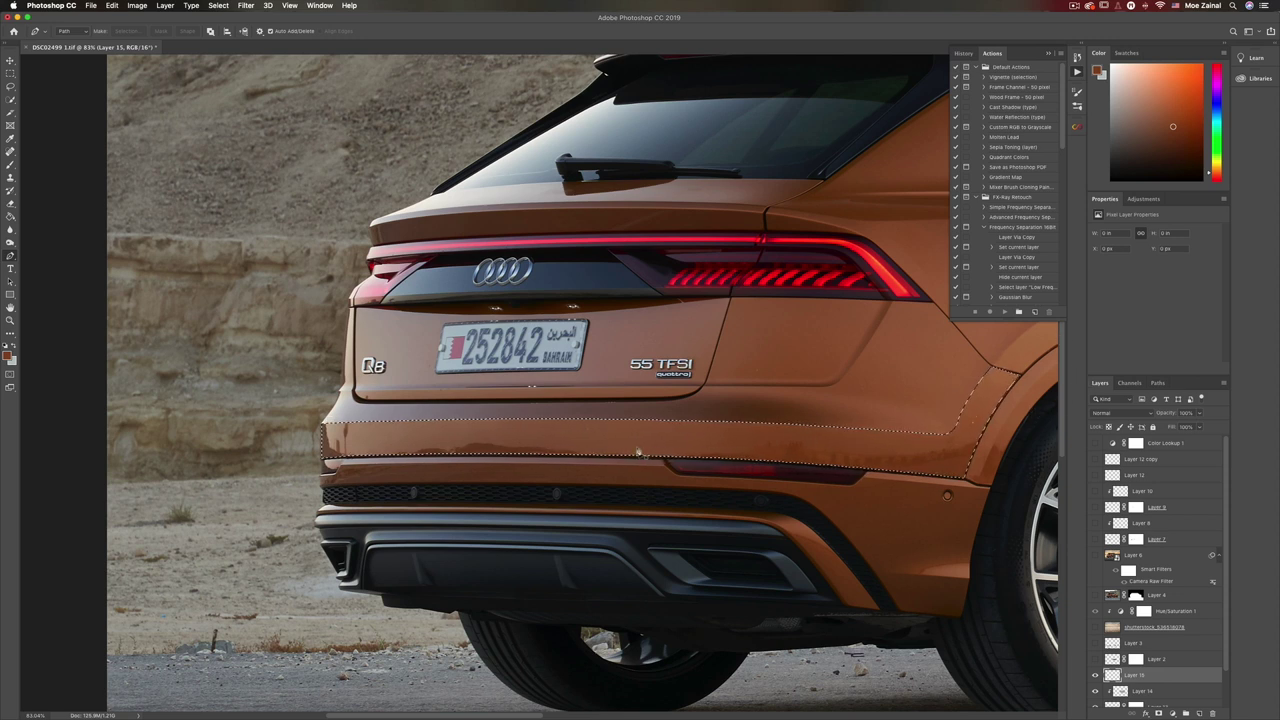
Brush sampled light bumper colours over the dark reflection at the selection's outer end, with the flow lowered to about 17%.
key("b")
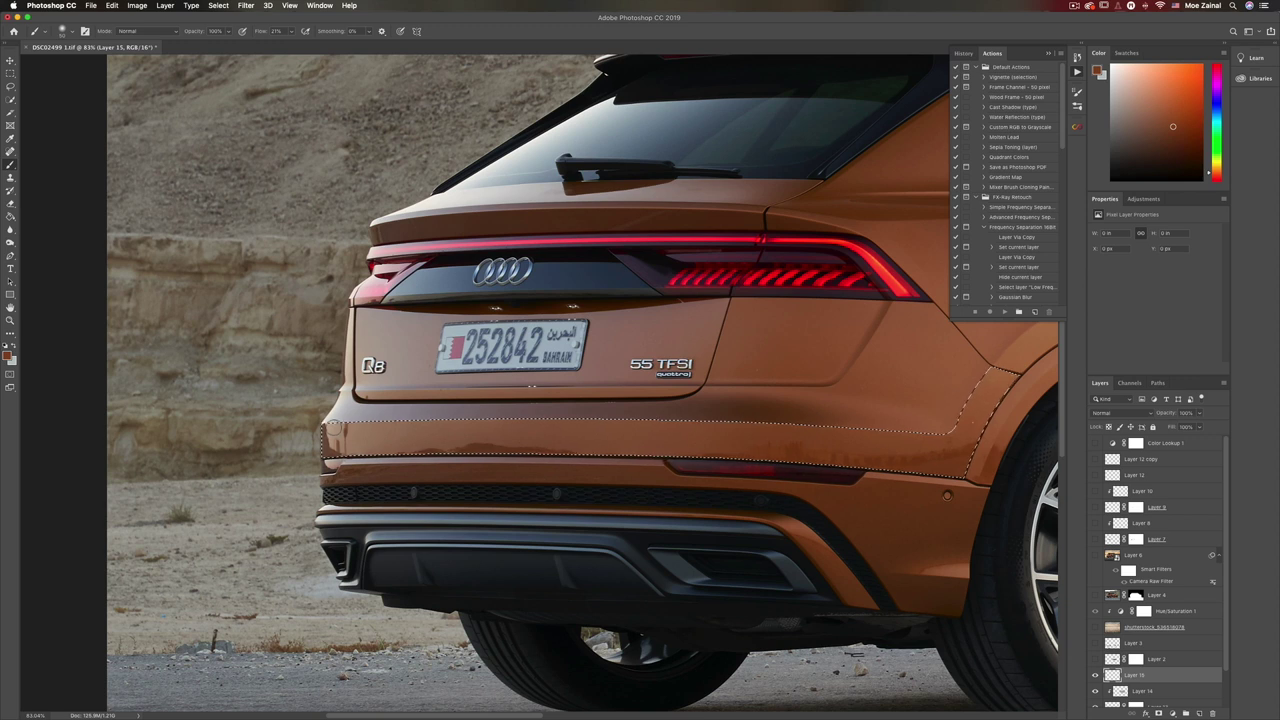
left_click(332, 428, "alt")
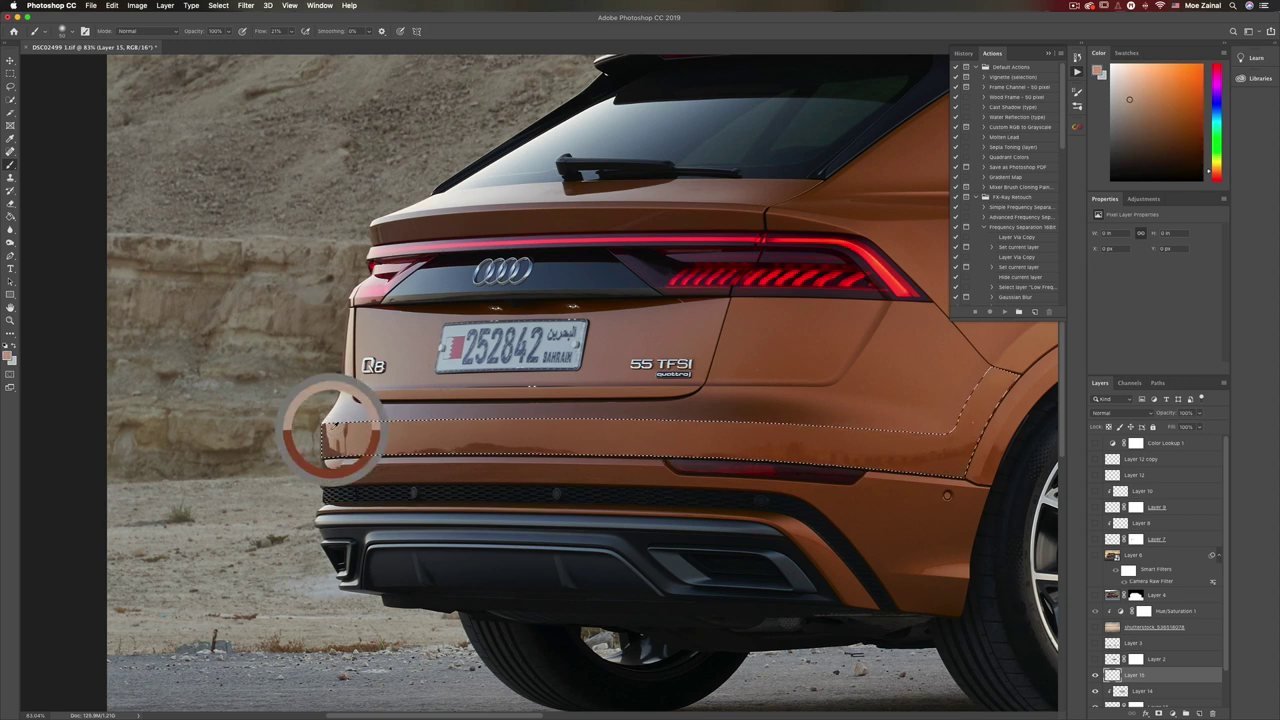
left_click_drag(332, 429, 330, 430)
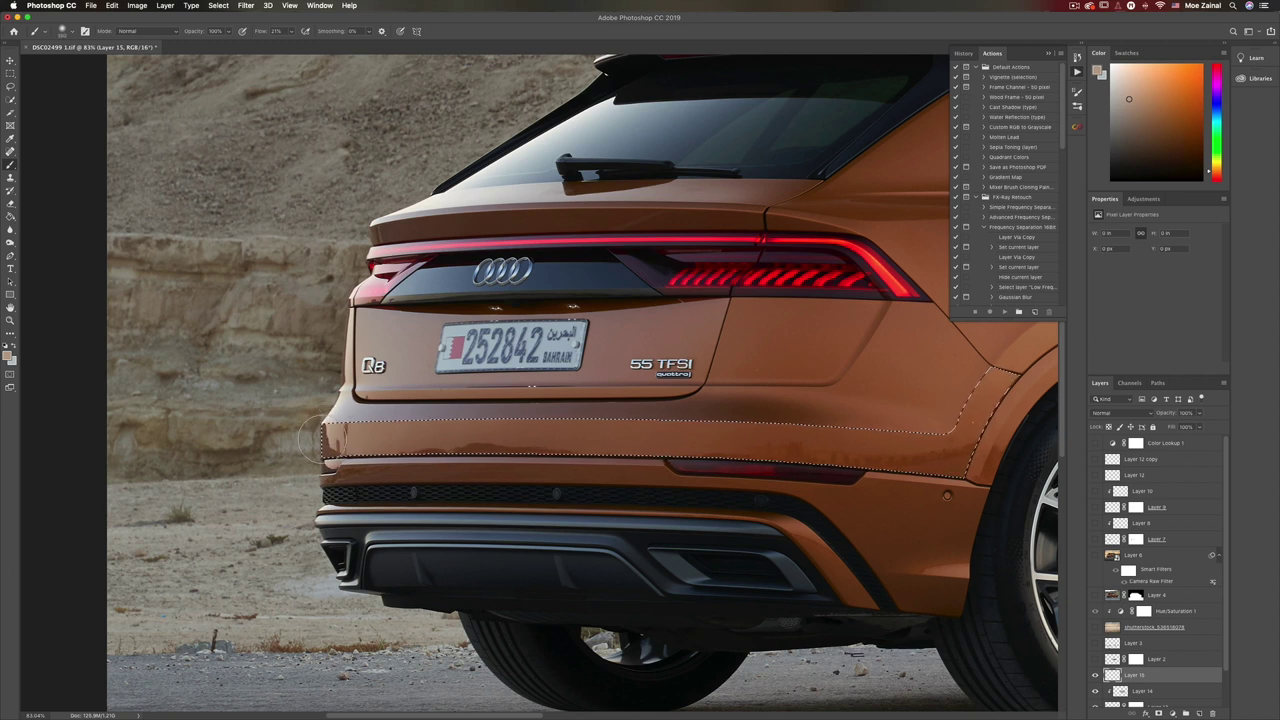
mouse_move(325, 441)
left_mouse_down()
mouse_move(398, 433)
mouse_move(340, 441)
left_mouse_up()
key("super+z")
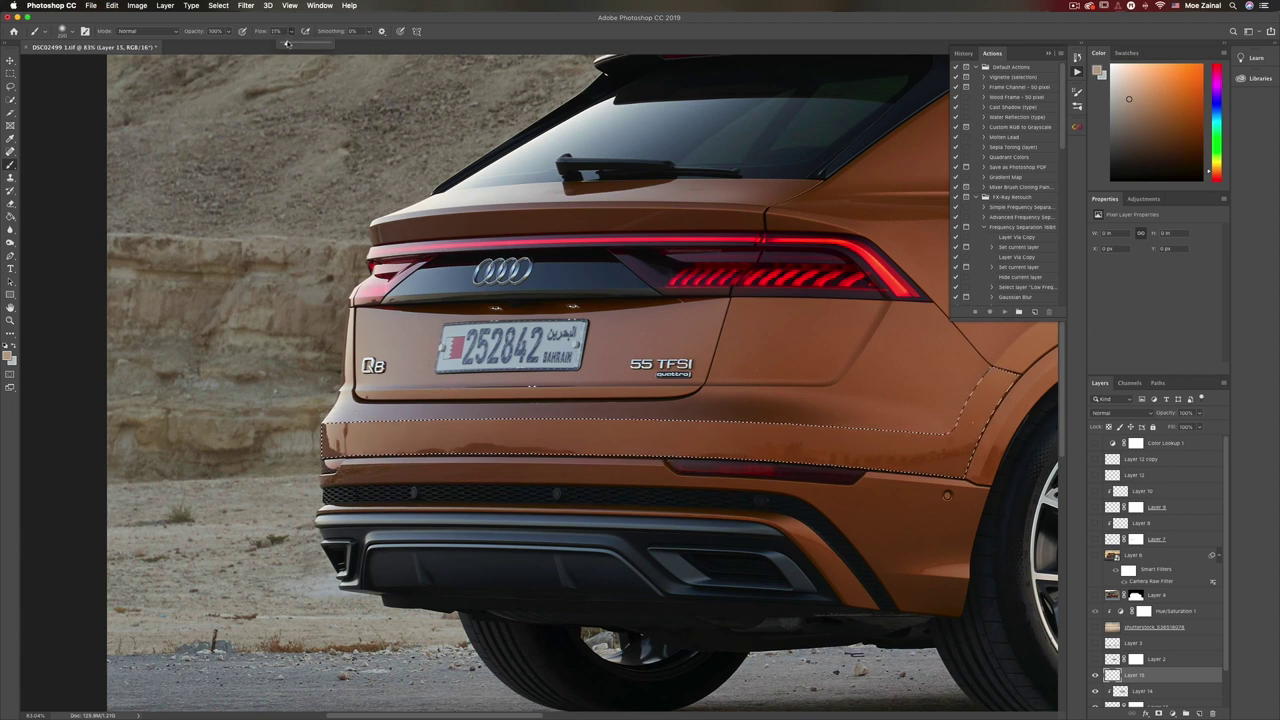
left_click_drag(325, 455, 343, 455)
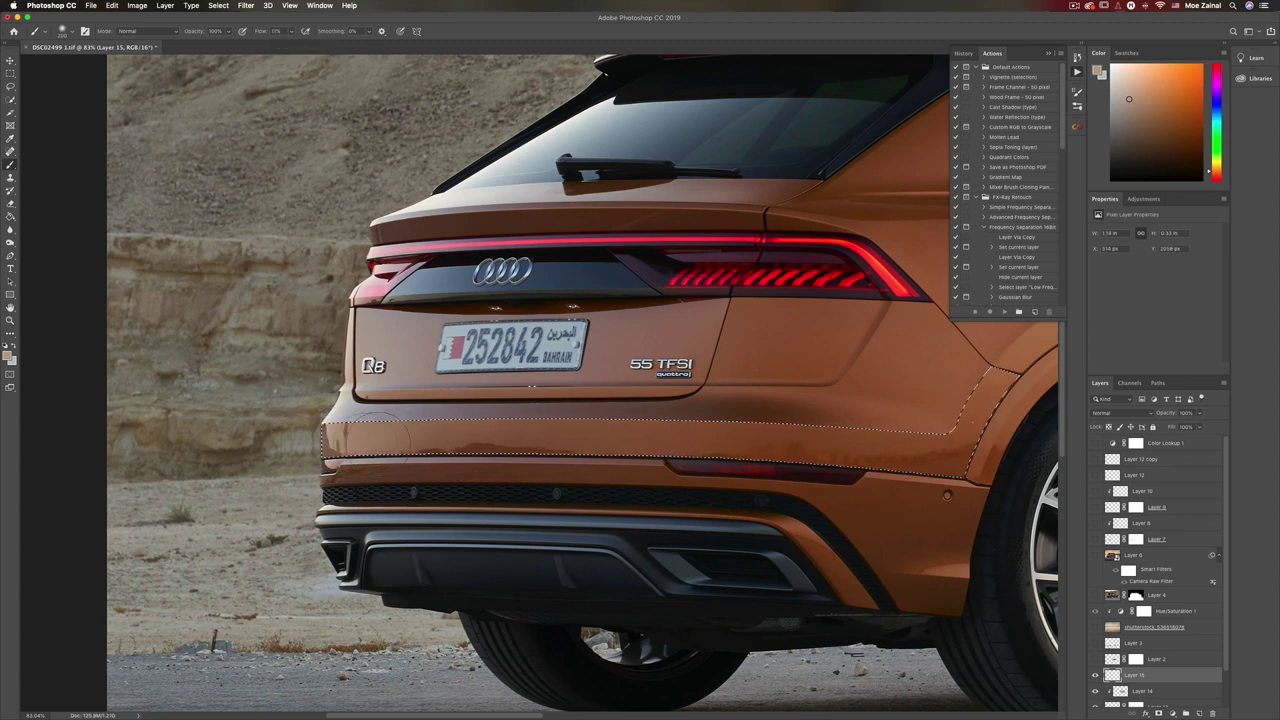
left_click(426, 434, "alt")
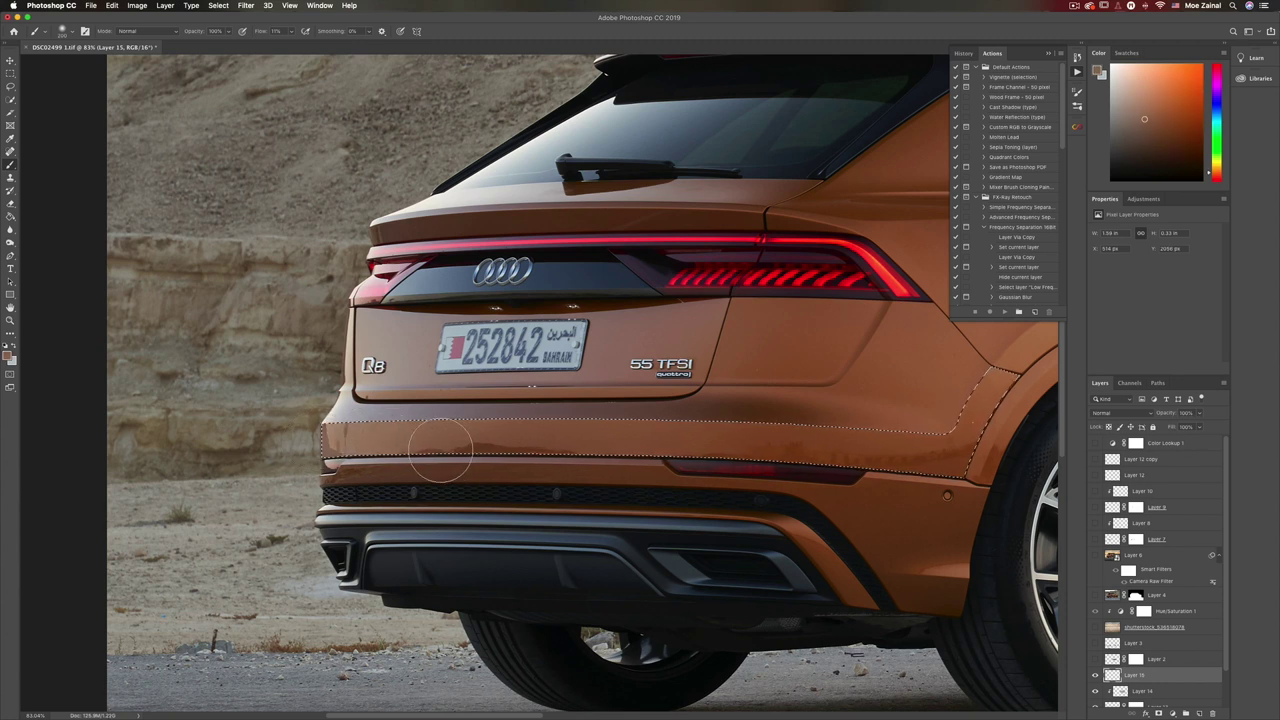
key("super+z")
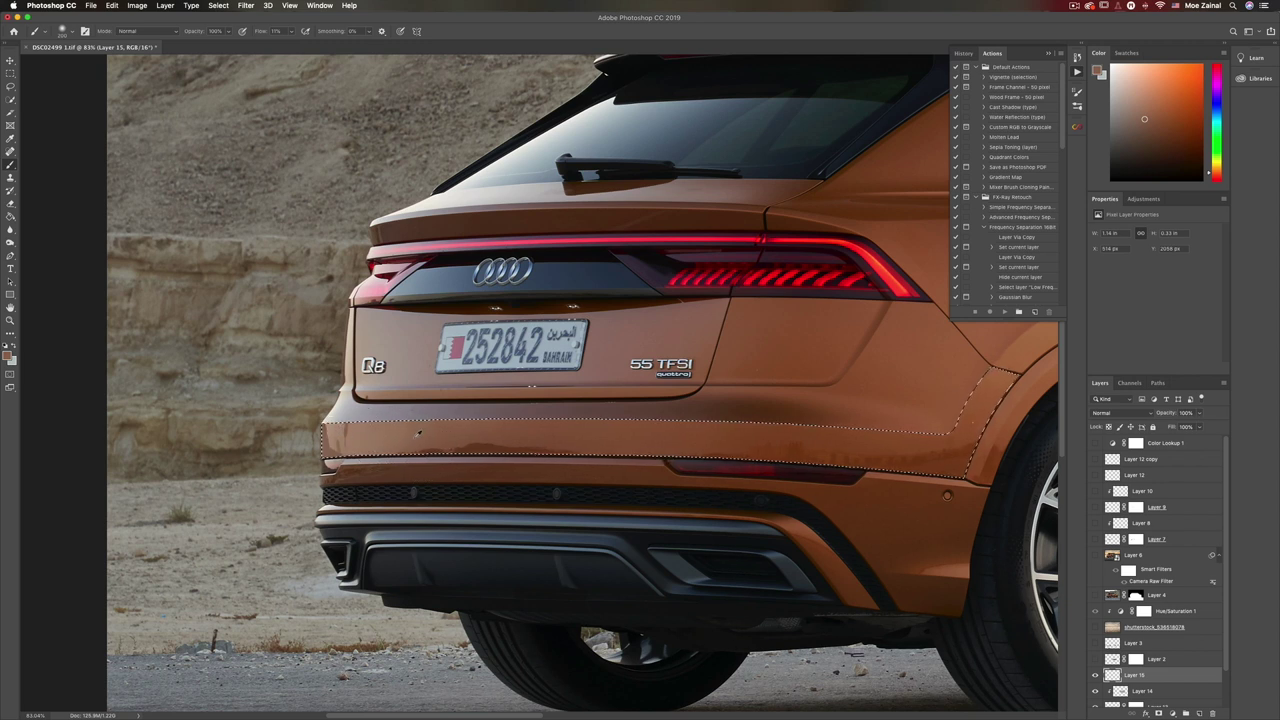
left_click(351, 431, "alt")
mouse_move(351, 437)
left_mouse_down()
mouse_move(404, 442)
mouse_move(331, 442)
left_mouse_up()
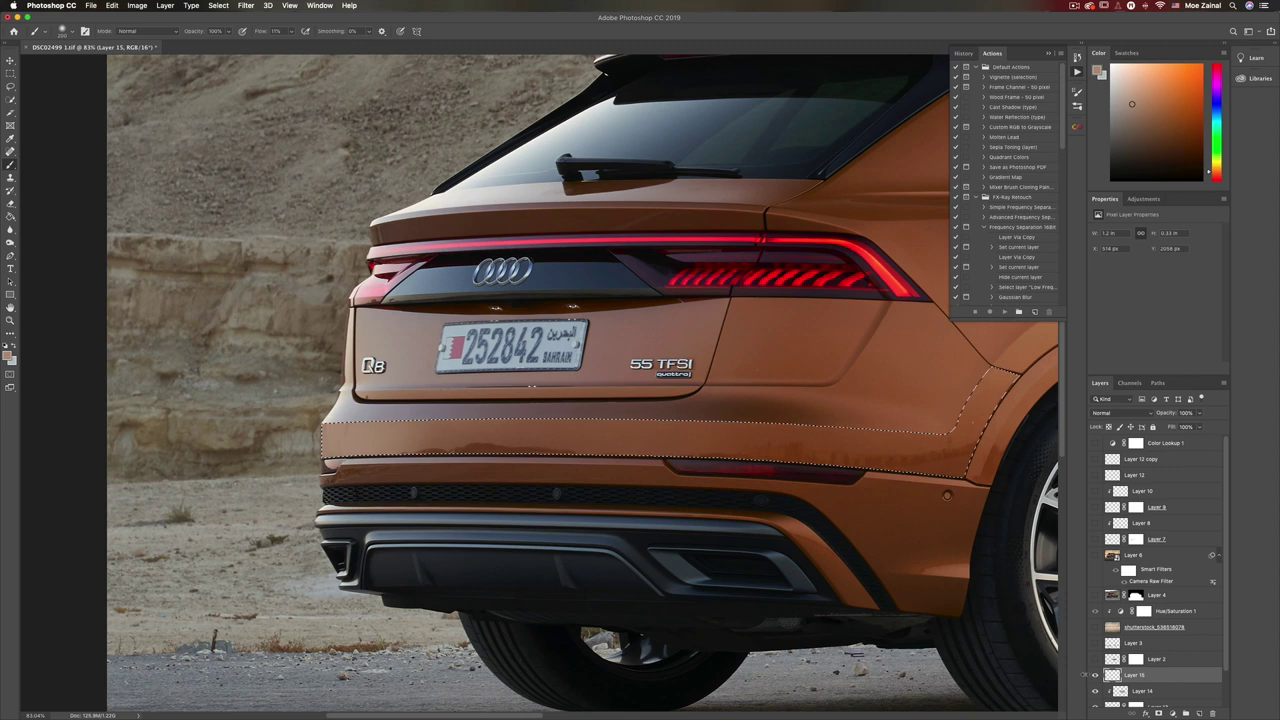
Sample the original bumper colour with Layer 15 hidden, show the layer again and extend the painting inward beneath the licence plate.
left_click(1095, 675)
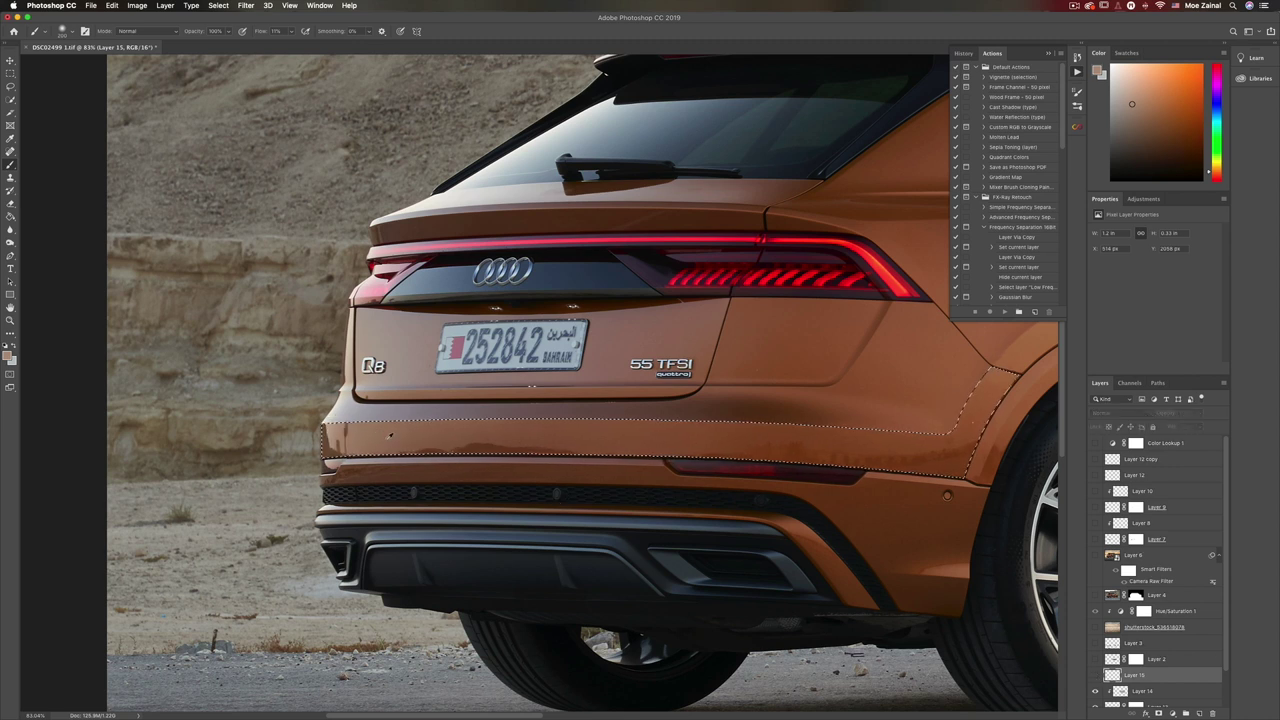
left_click(390, 441, "alt")
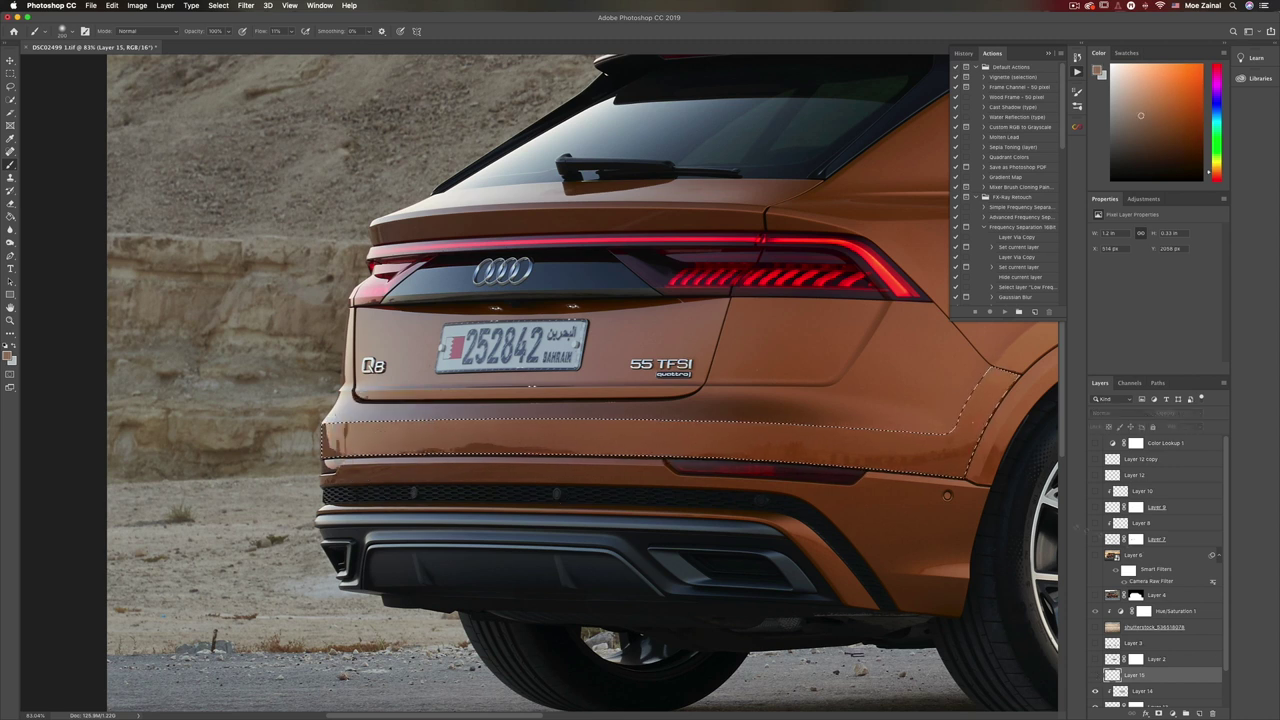
left_click(1095, 675)
mouse_move(373, 439)
left_mouse_down()
mouse_move(362, 440)
mouse_move(583, 431)
mouse_move(335, 430)
left_mouse_up()
left_click(465, 440, "alt")
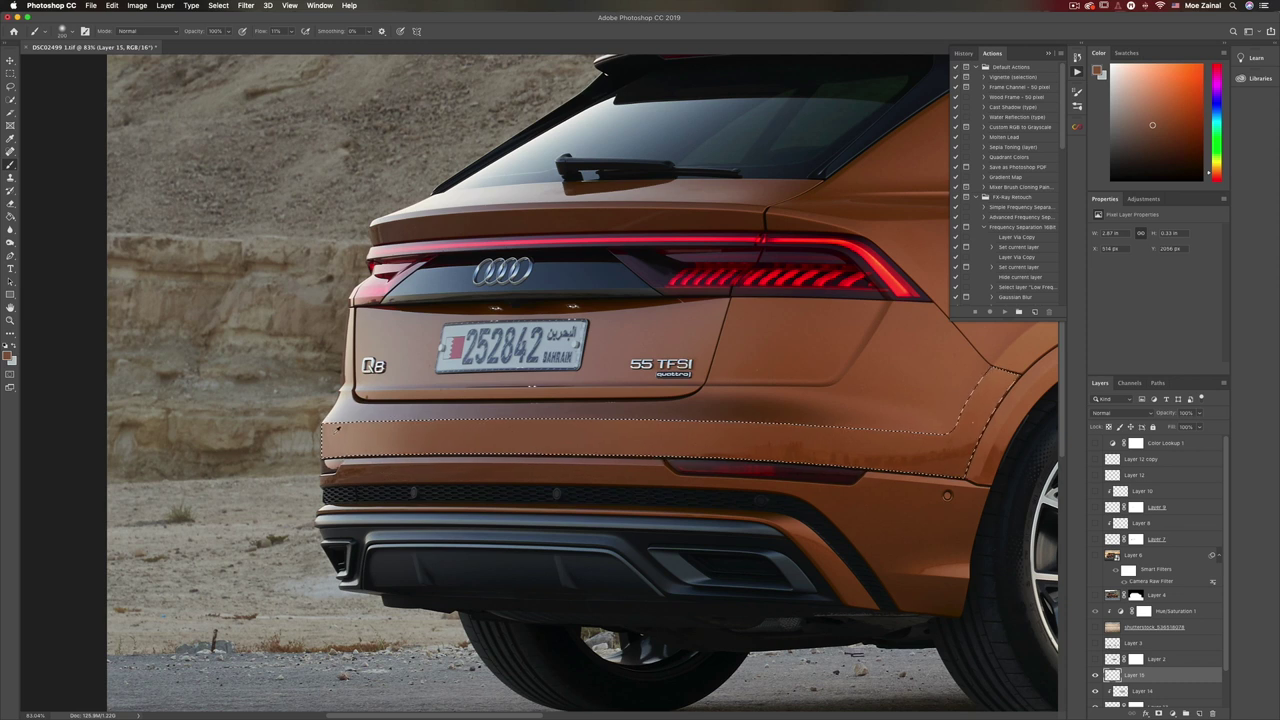
left_click(335, 430, "alt")
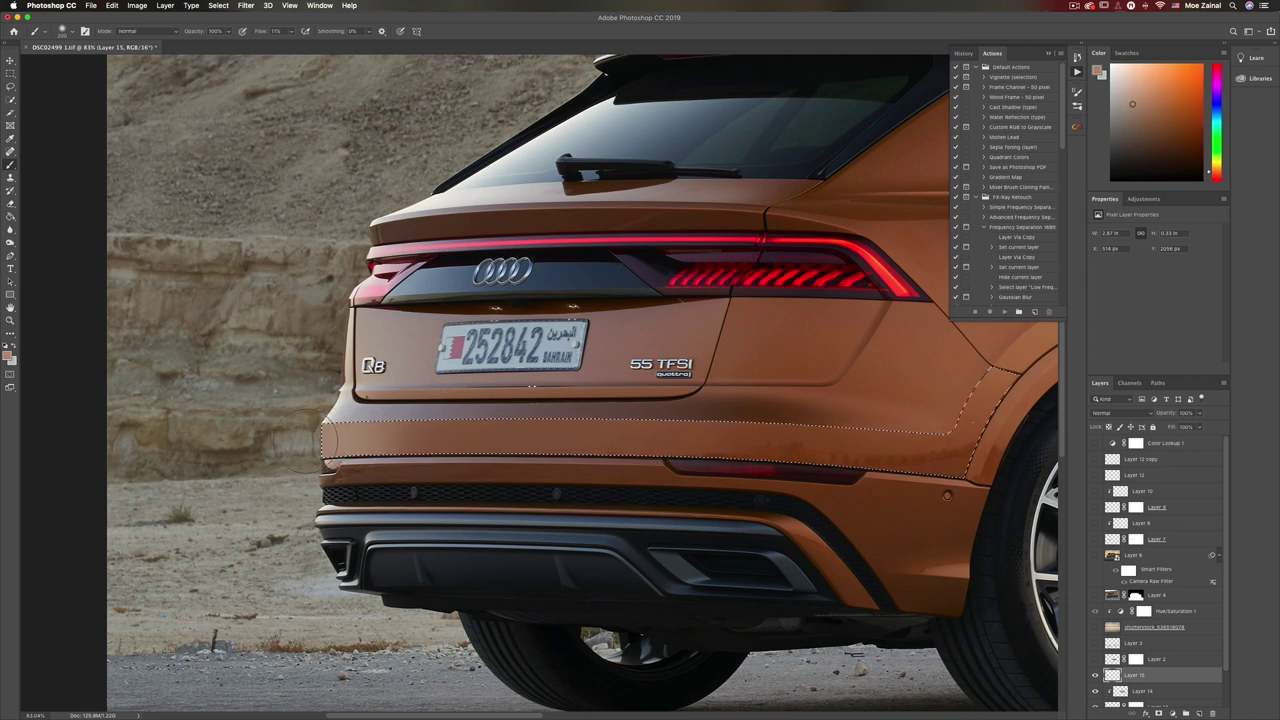
left_click_drag(400, 436, 837, 463)
key("ctrl+z")
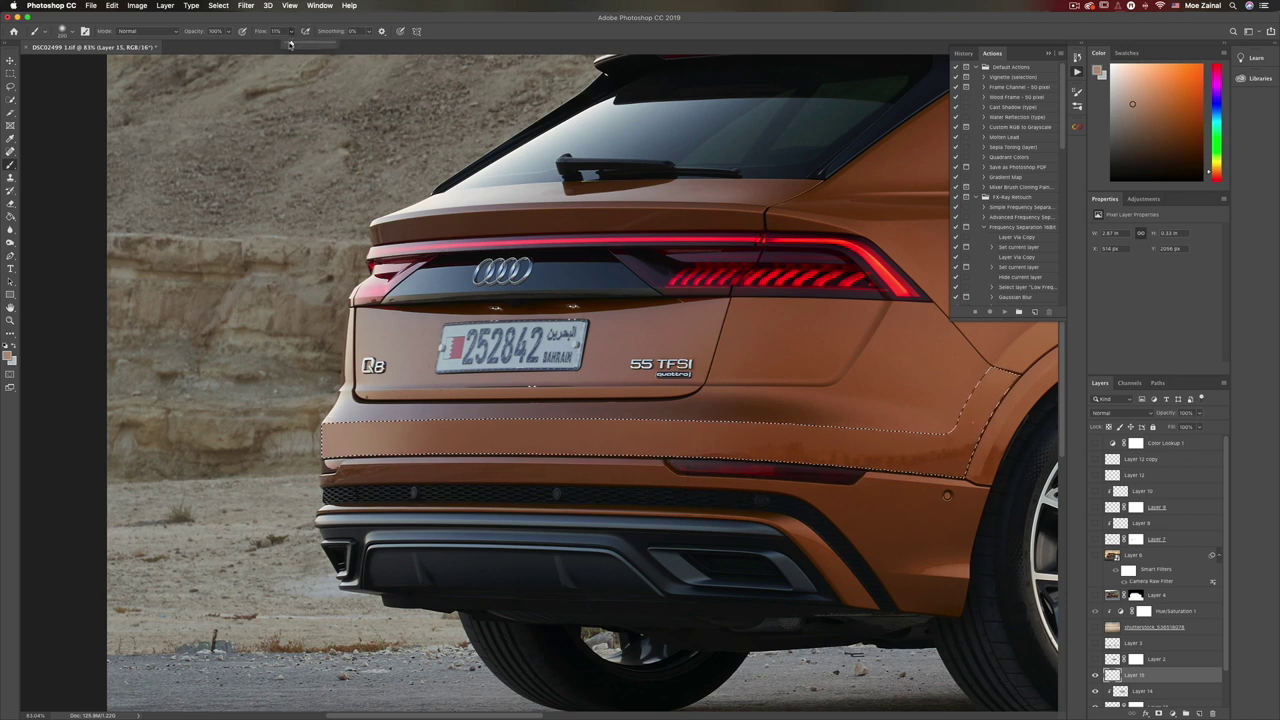
Lower the brush flow to about 4% and brush the light colour over the outer end of the rear bumper selection.
left_click_drag(290, 40, 287, 46)
left_click_drag(287, 45, 288, 44)
left_click_drag(304, 448, 413, 446)
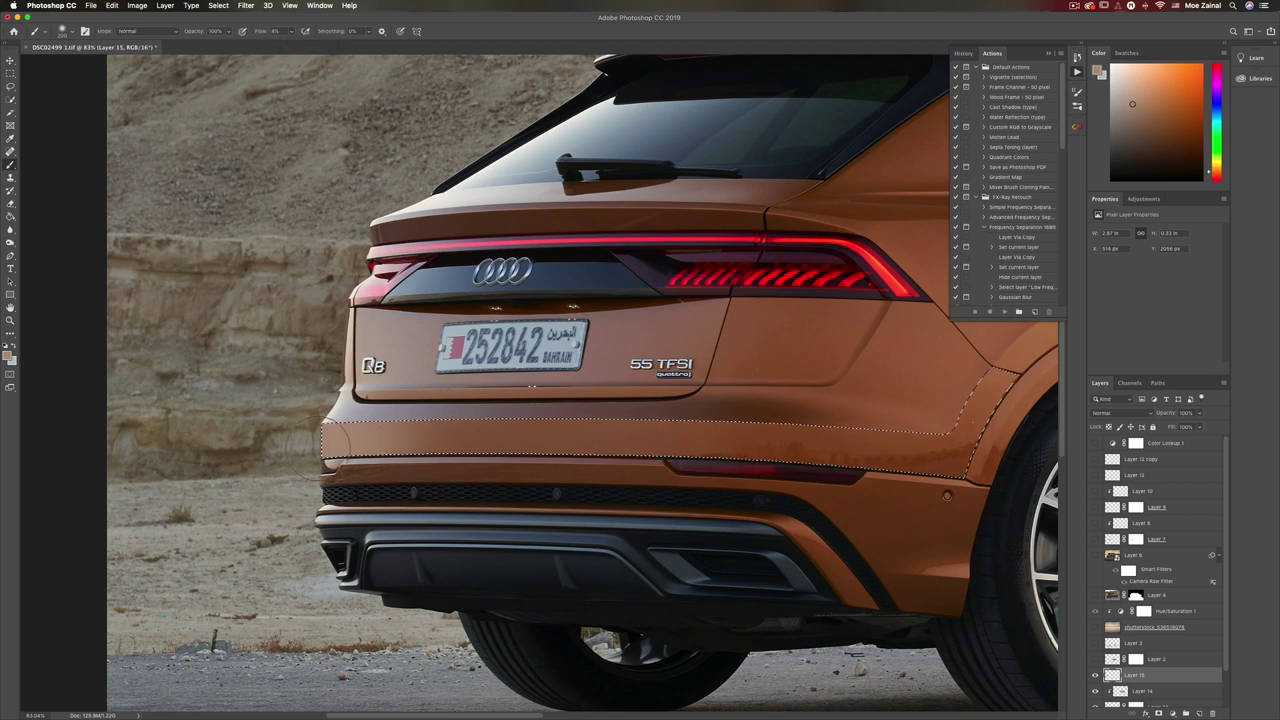
mouse_move(229, 441)
left_mouse_down()
mouse_move(755, 428)
mouse_move(971, 457)
left_mouse_up()
key("super+z")
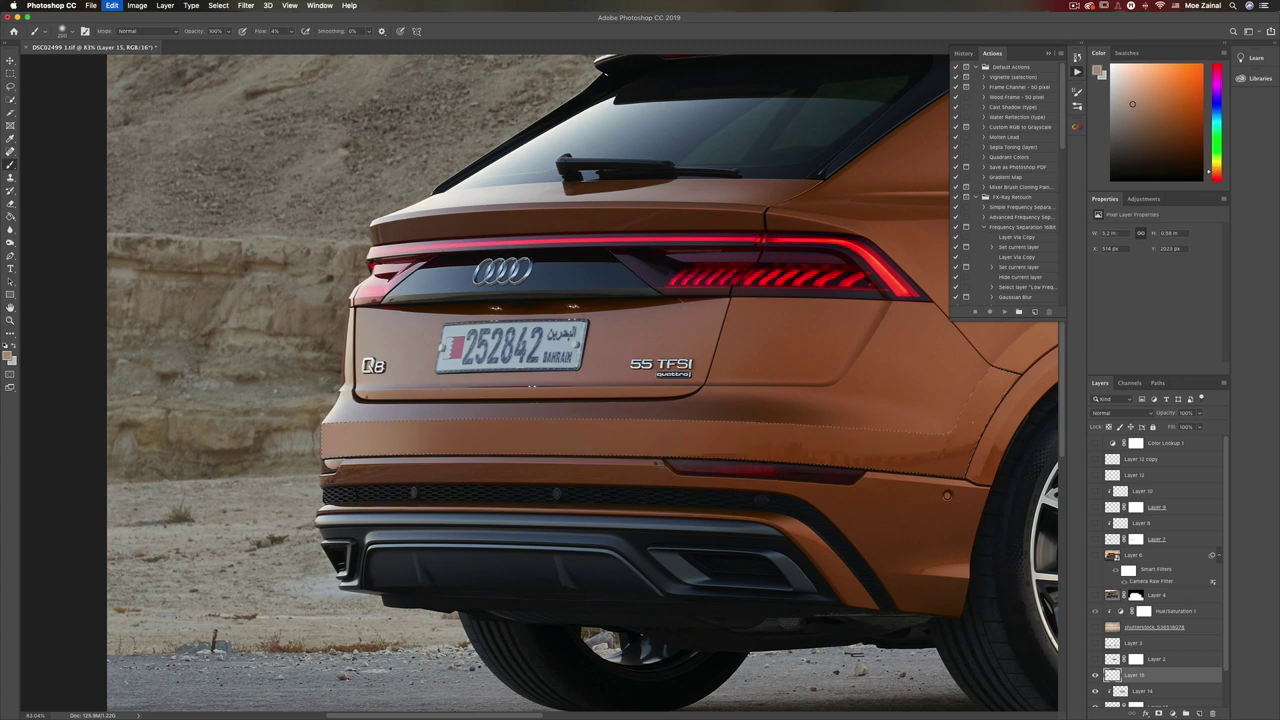
key("super+z")
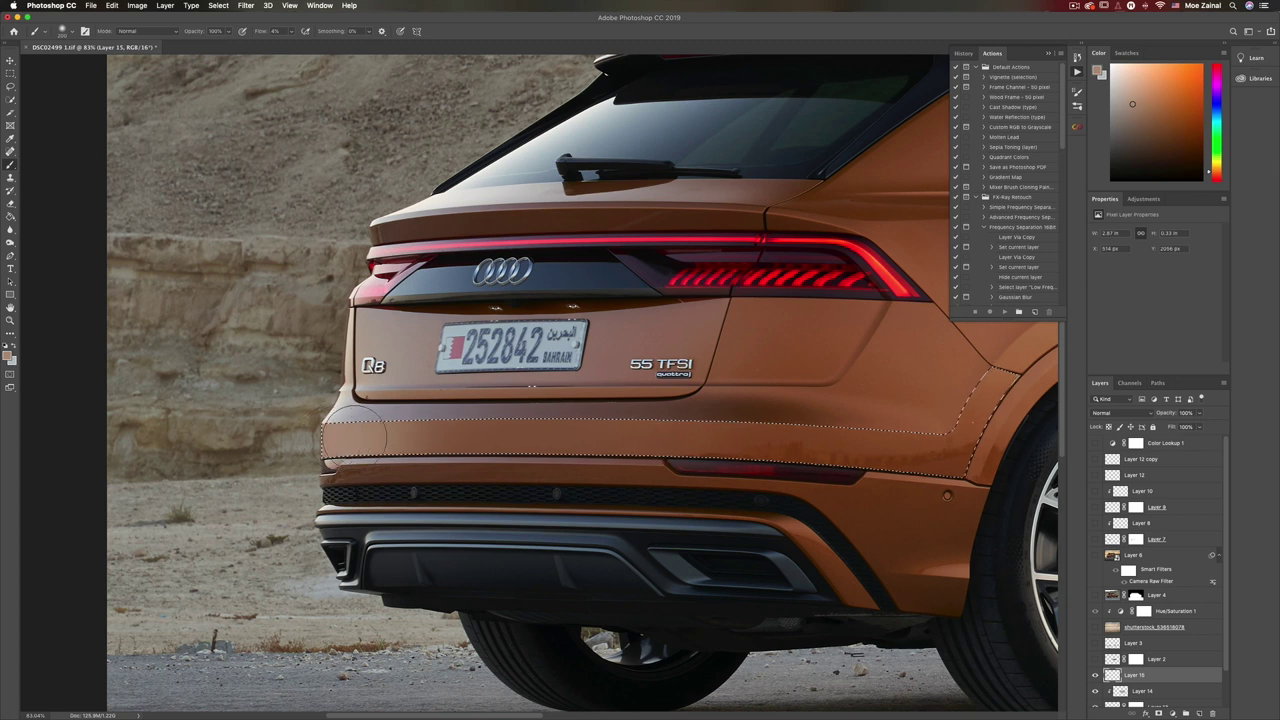
Sample the bumper colour beneath the licence plate, raise the flow to about 27% and paint above the lower reflector.
key("h")
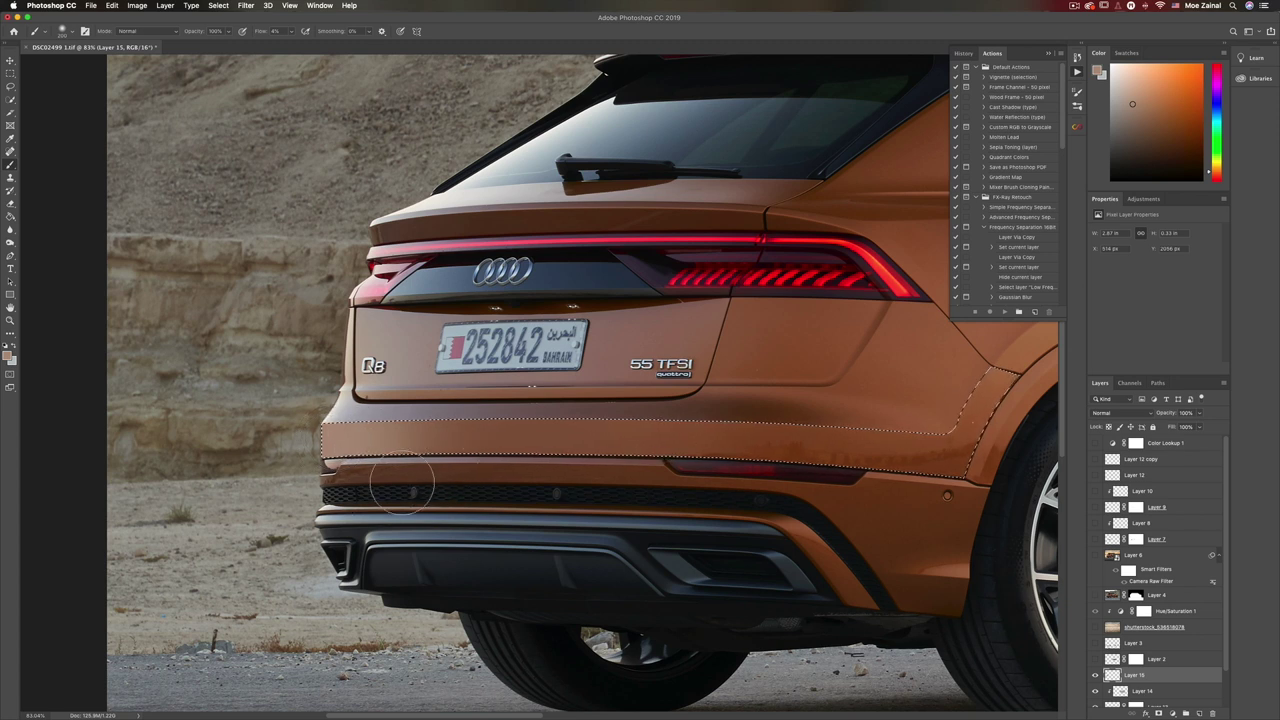
left_click(489, 440, "alt")
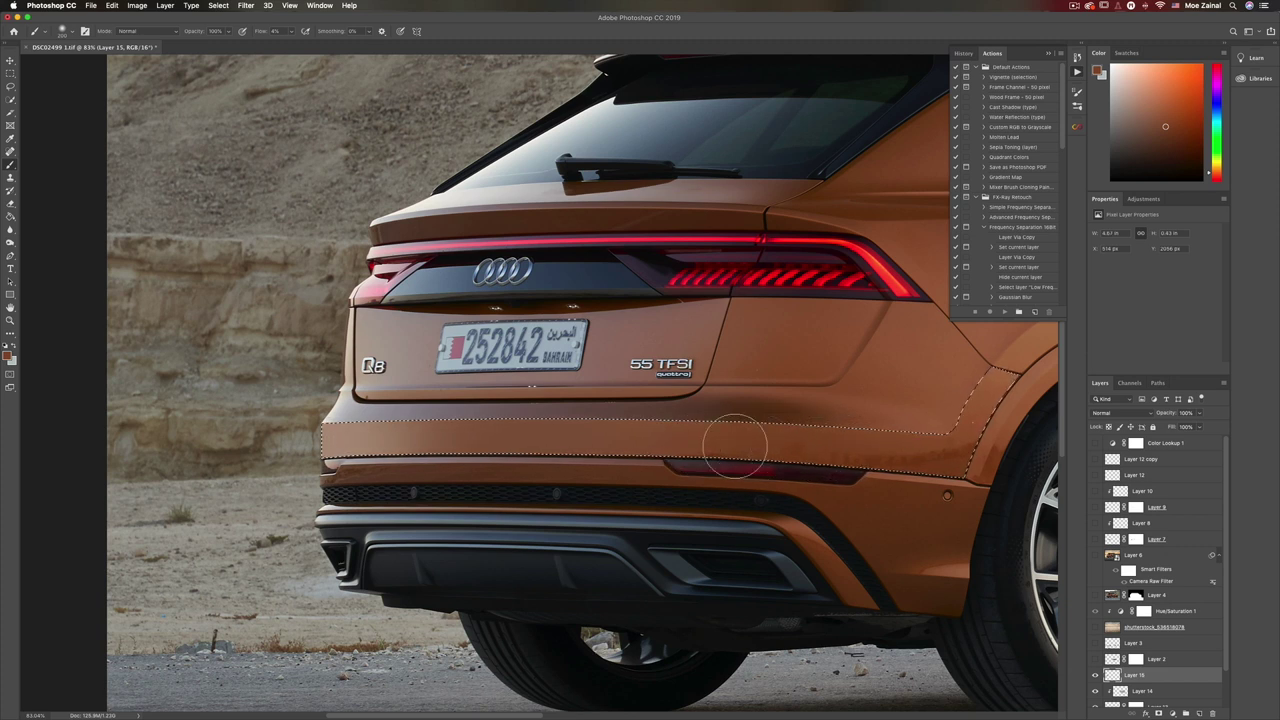
left_click(291, 32)
left_click_drag(291, 44, 302, 44)
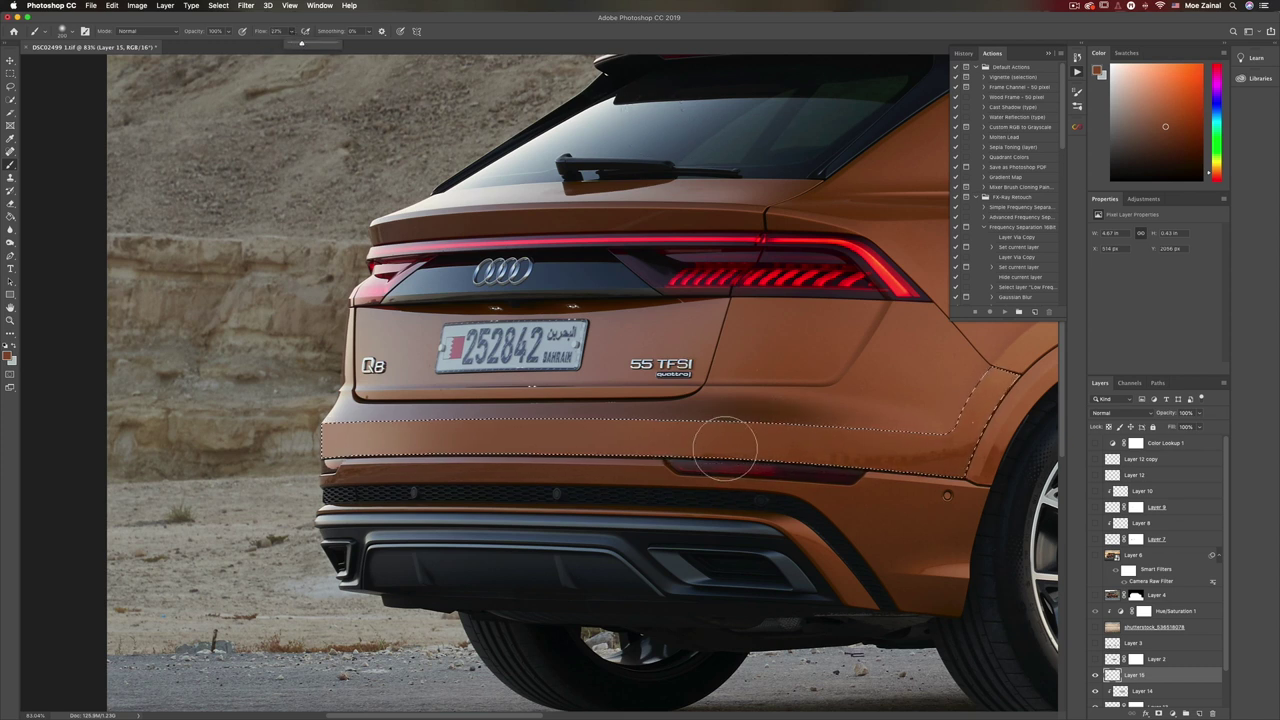
left_click_drag(725, 448, 759, 450)
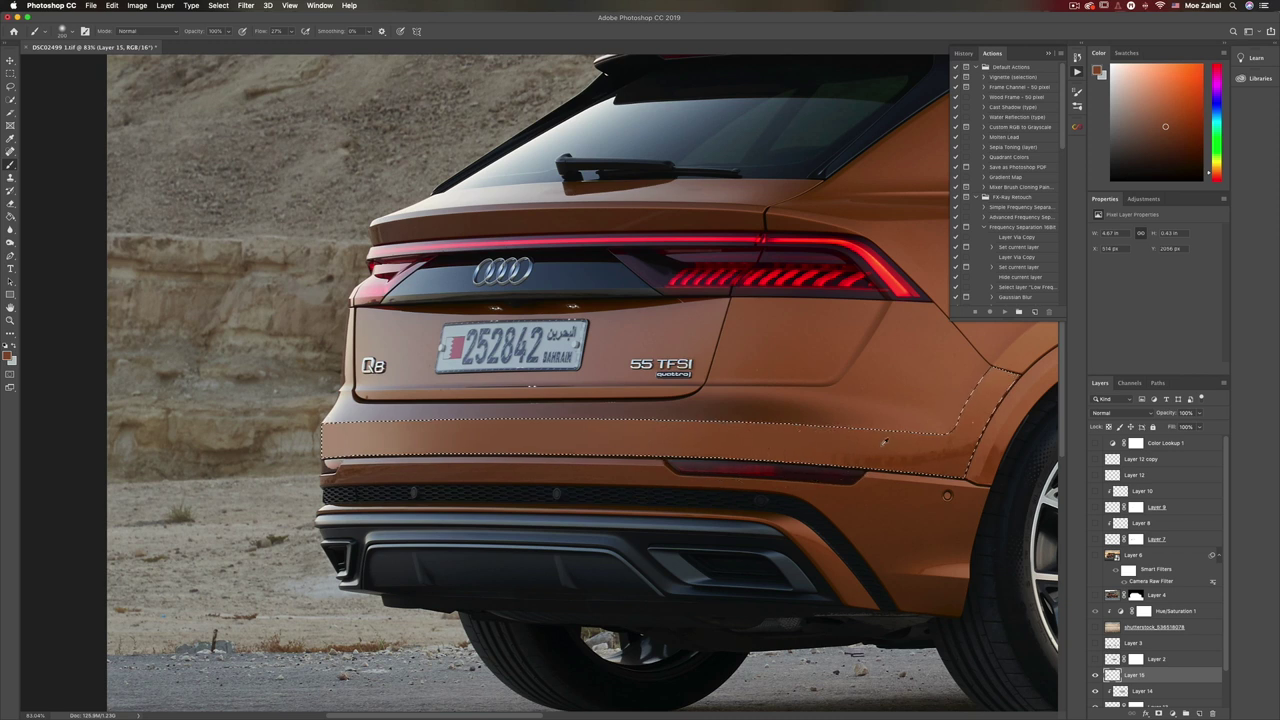
Paint over the remaining reflection at the wheel-arch end of the selection with orange tones sampled from the surrounding bumper.
left_click(873, 446, "alt")
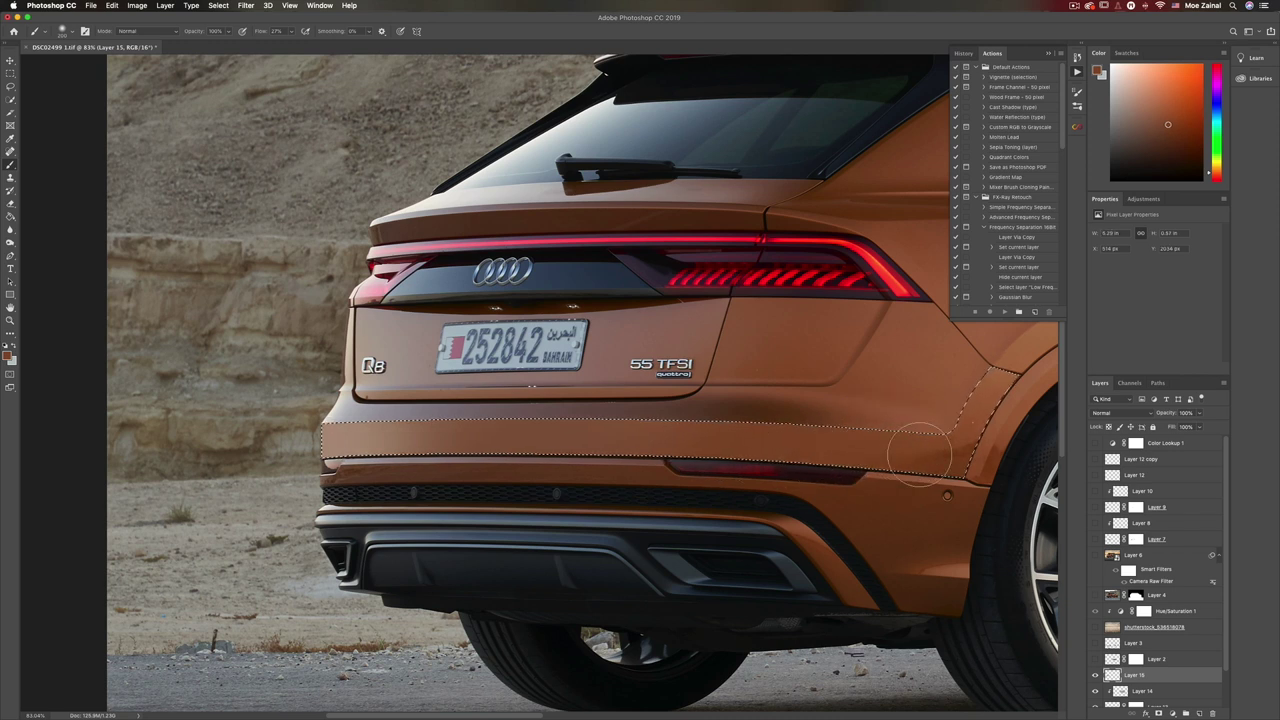
left_click(1005, 385, "alt")
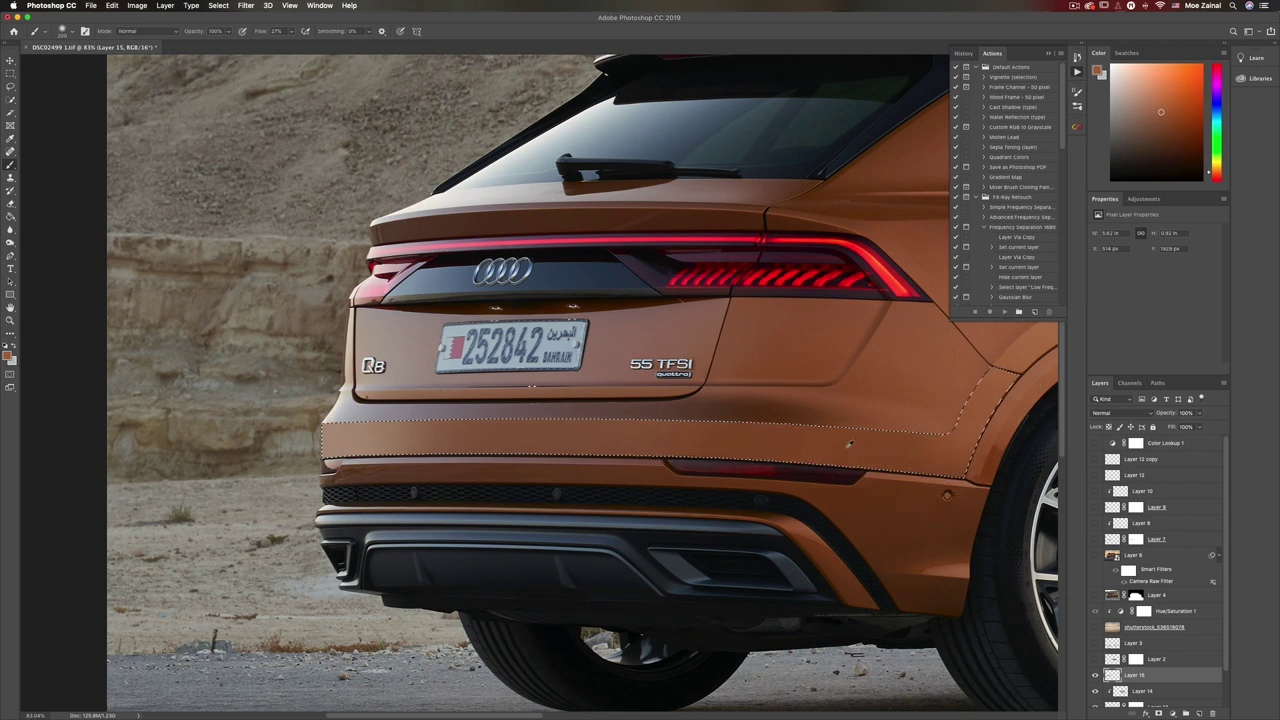
left_click(850, 444, "alt")
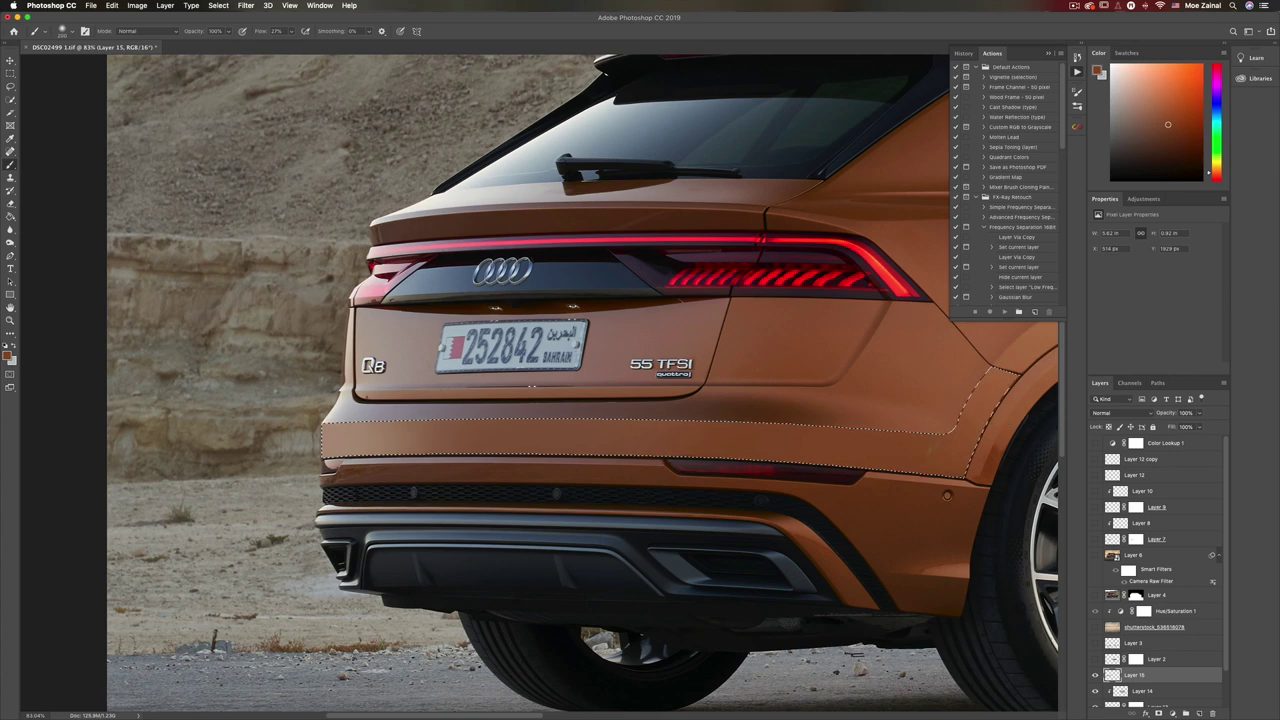
Preview the bumper without the interface panels, then lower the flow to about 12% and blend the colour beneath the licence plate.
key("Tab")
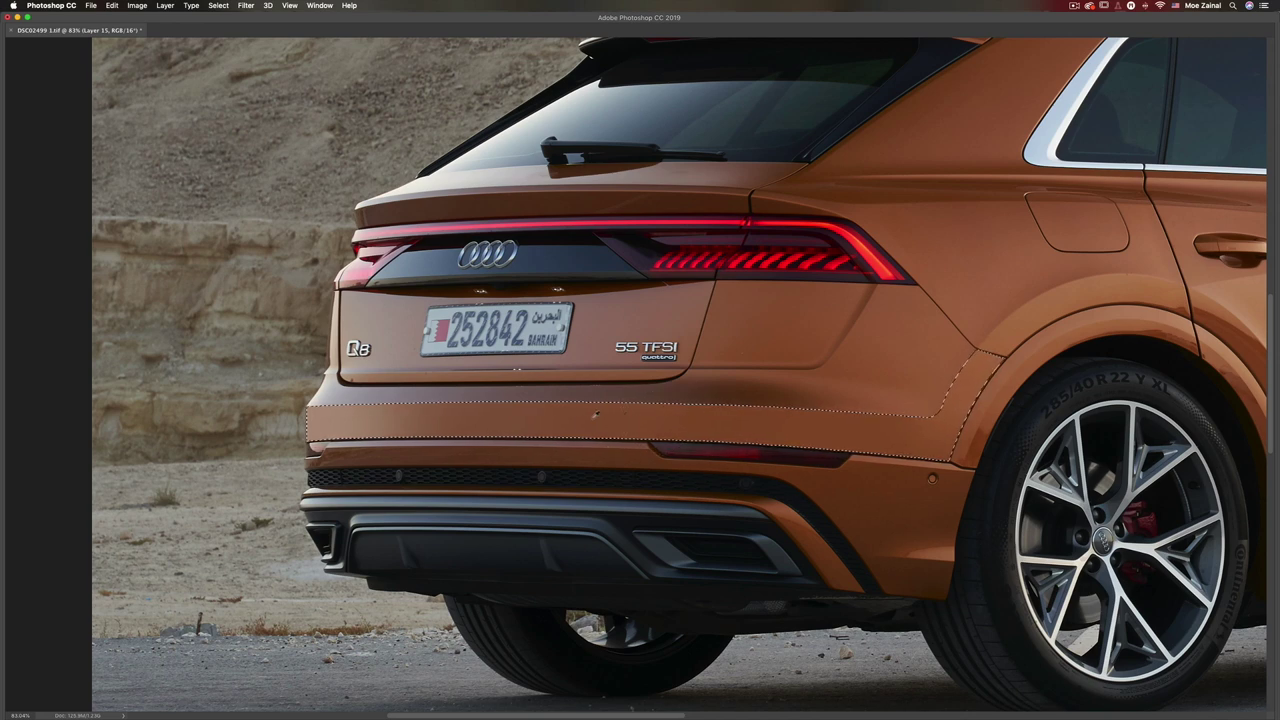
key("Tab")
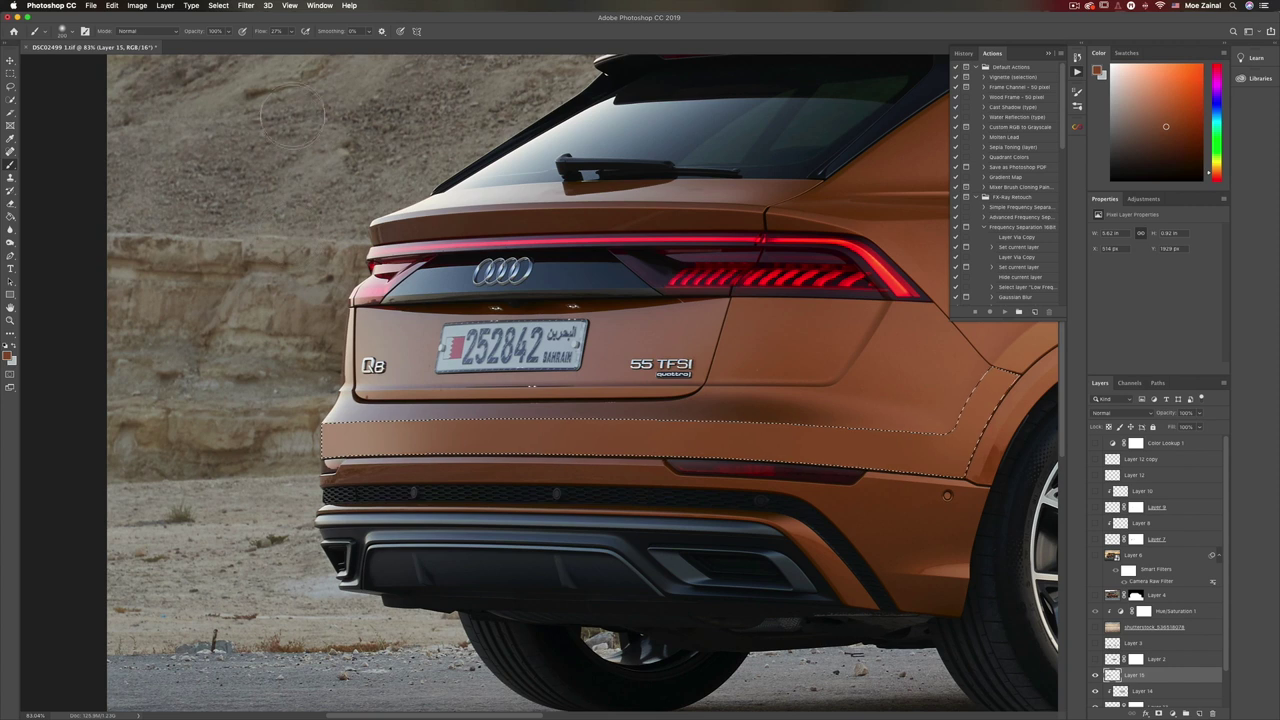
left_click_drag(291, 37, 284, 45)
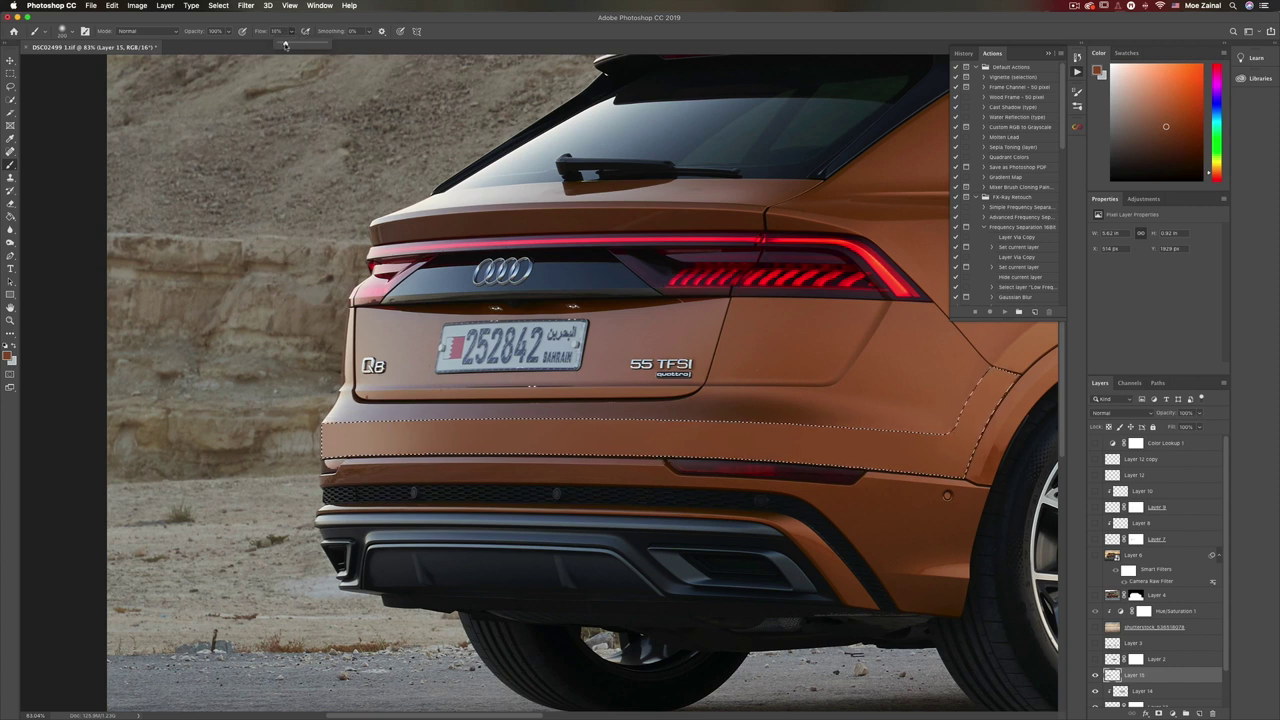
left_click(572, 439)
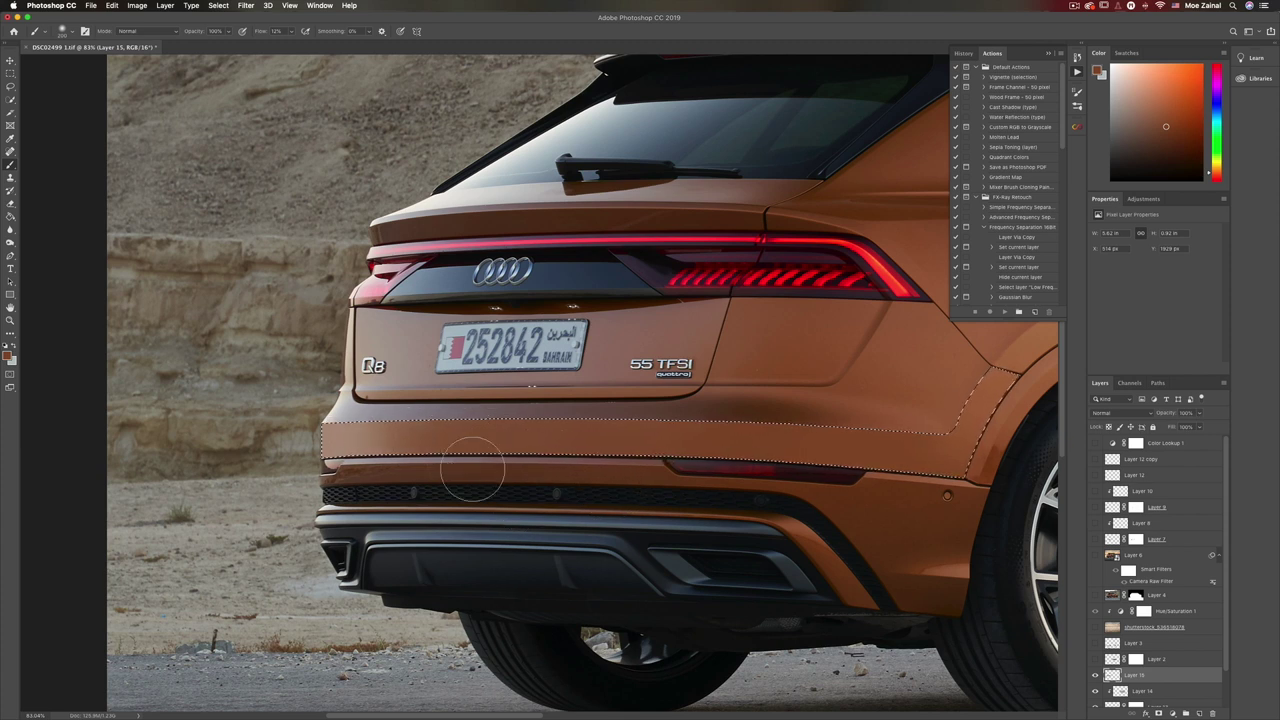
Sample the light outer-end bumper colour, lower the flow to about 6% and try a broad stroke there with a larger brush.
left_click(355, 435, "alt")
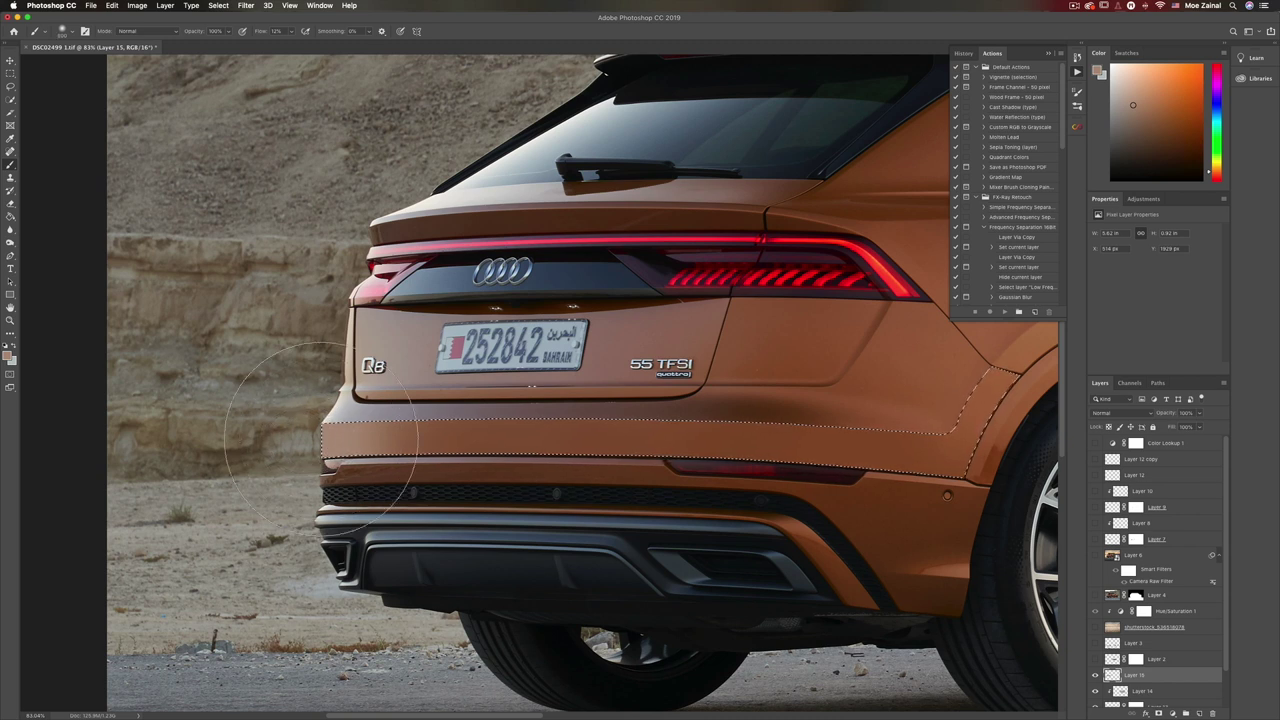
left_click(290, 32)
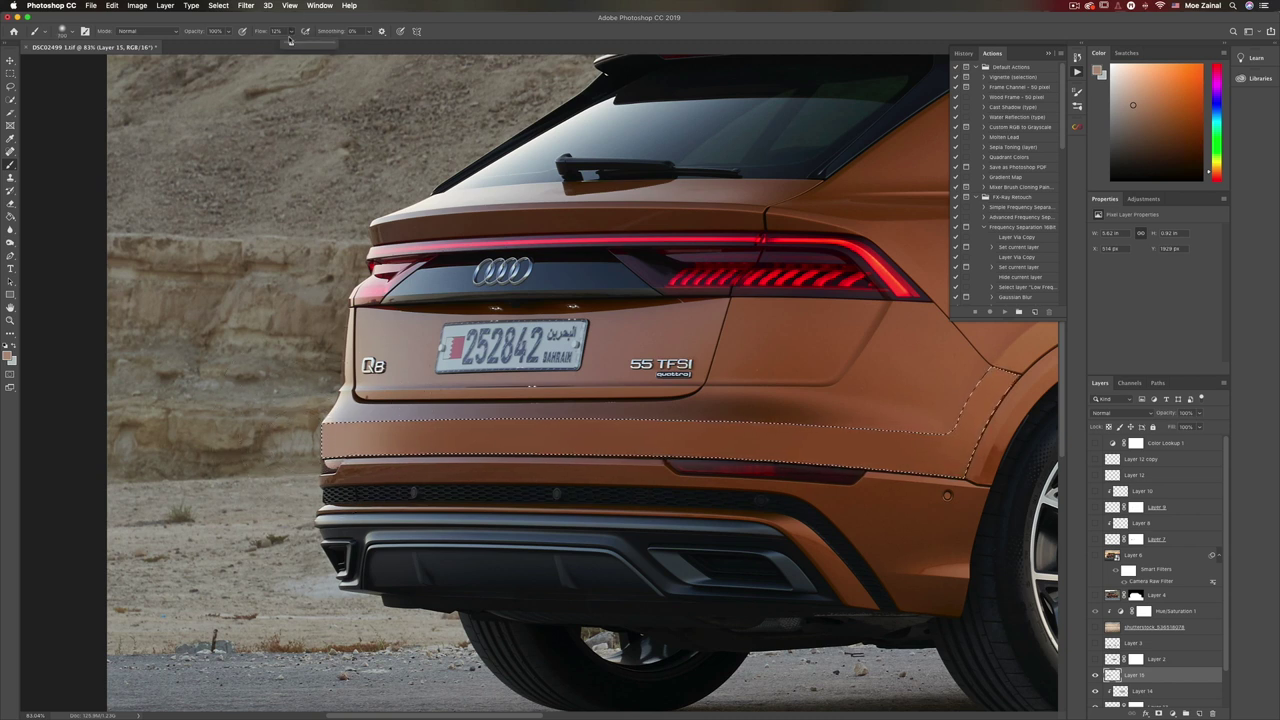
left_click_drag(292, 43, 289, 43)
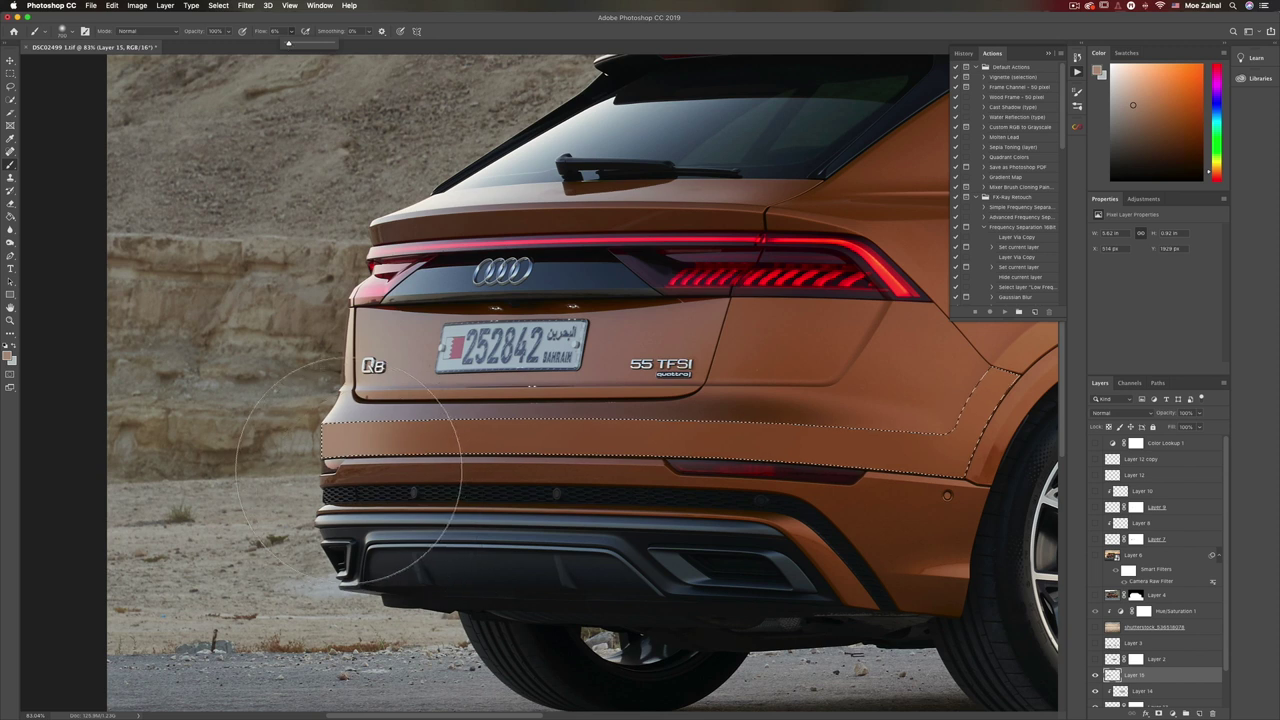
mouse_move(352, 472)
left_mouse_down()
mouse_move(512, 512)
mouse_move(356, 462)
mouse_move(482, 446)
mouse_move(486, 456)
mouse_move(367, 441)
left_mouse_up()
key("super+z")
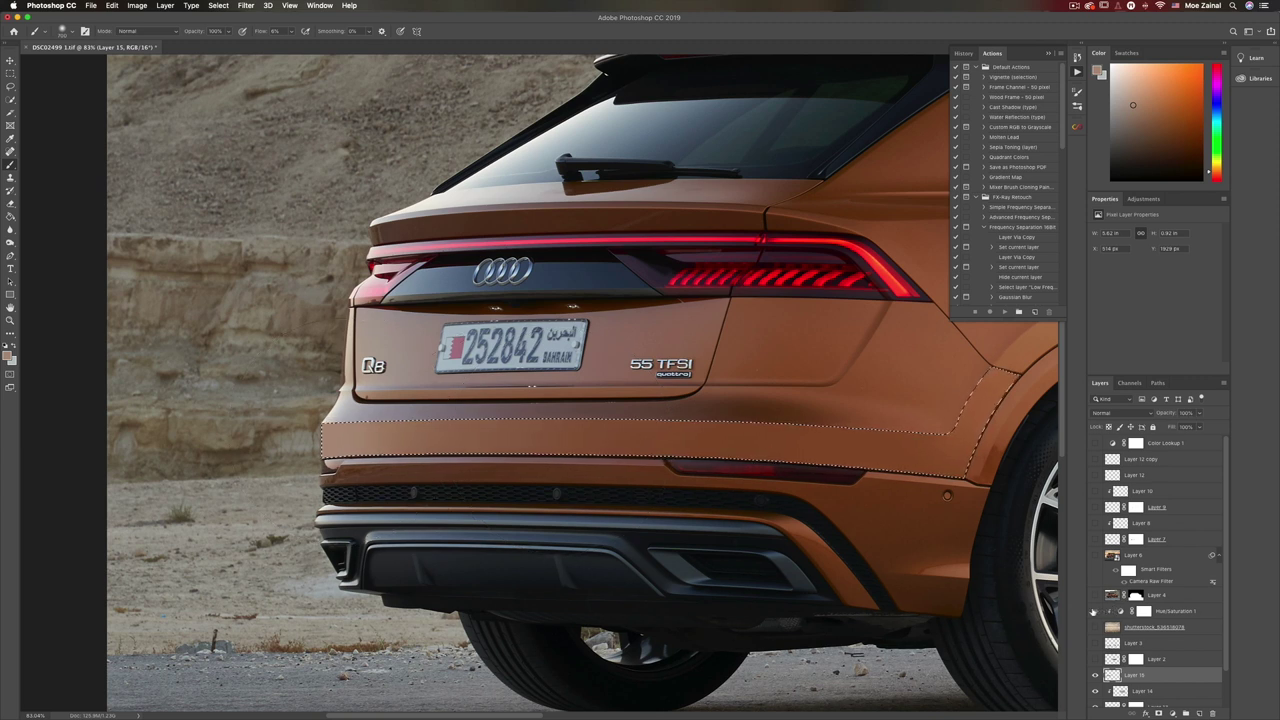
Add a new layer above Layer 15, keeping the bumper selection active, and sample the pale highlight at the bumper's outer edge.
key("super+d")
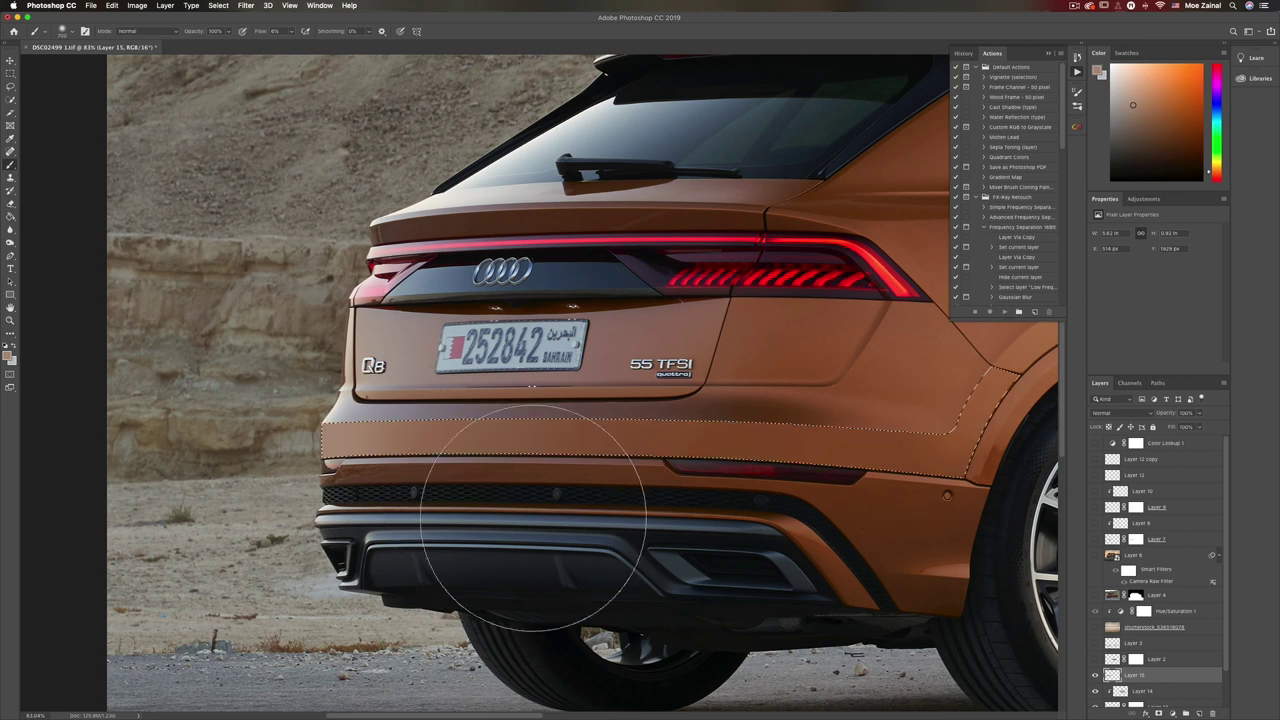
key("ctrl+shift+d")
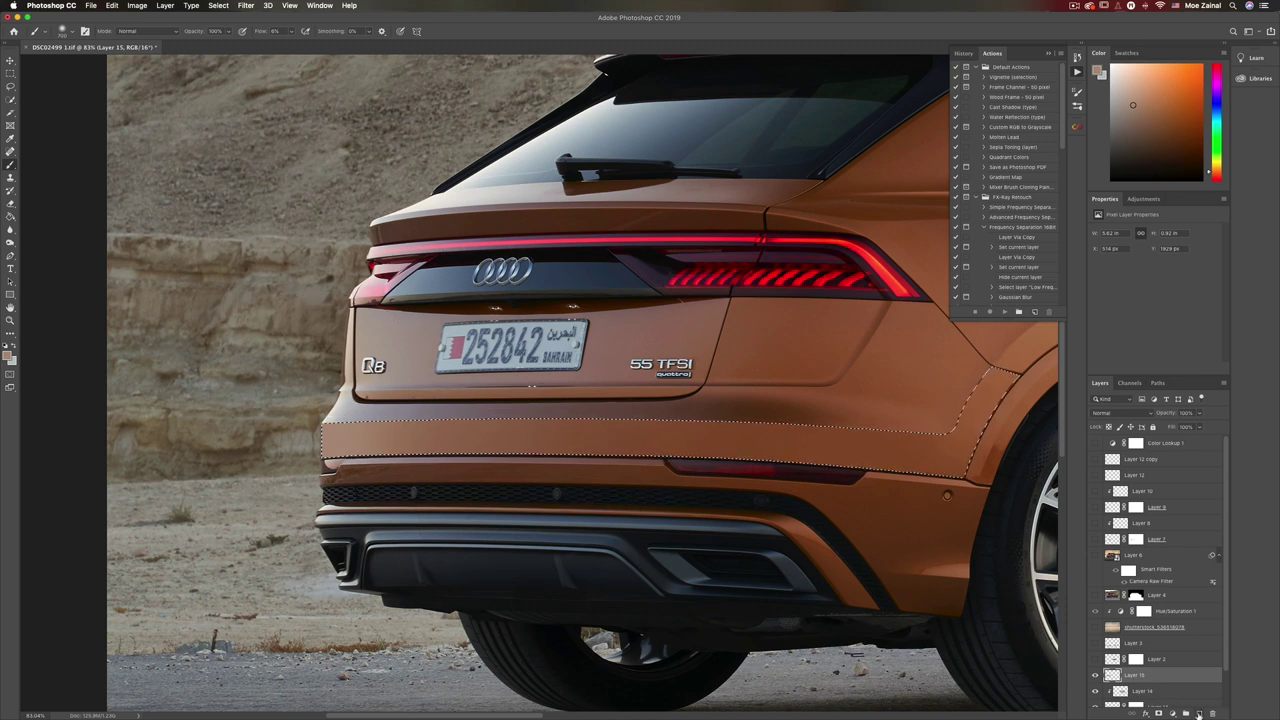
left_click(1199, 713)
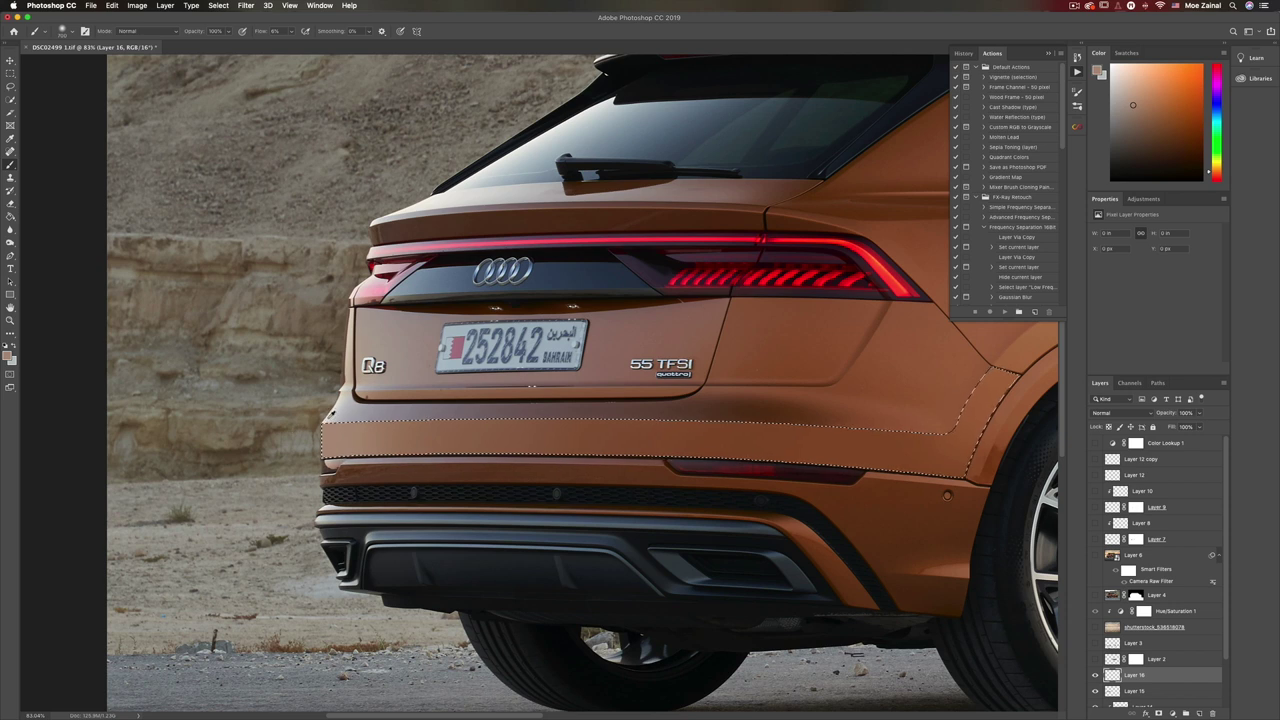
left_click(327, 413, "alt")
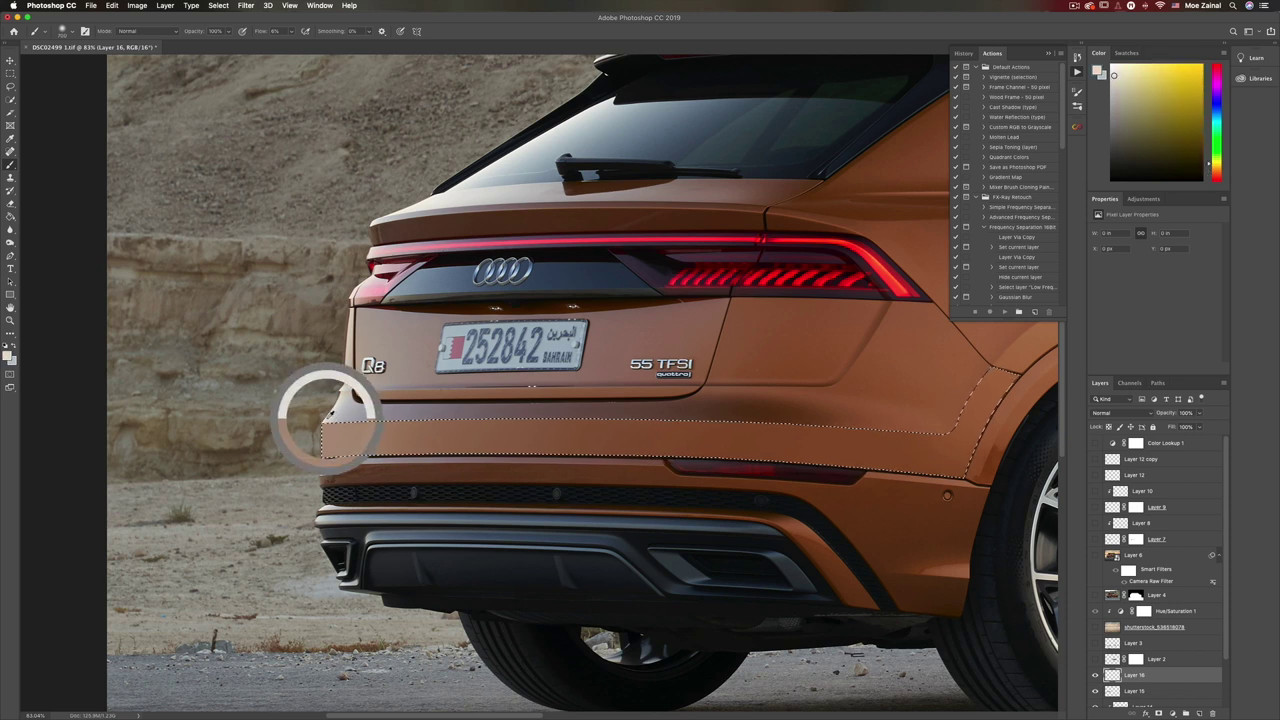
Resize the brush to a small tip and paint a pale highlight along the outer end of the bumper selection.
key("]")
key("]")
key("]")
key("]")
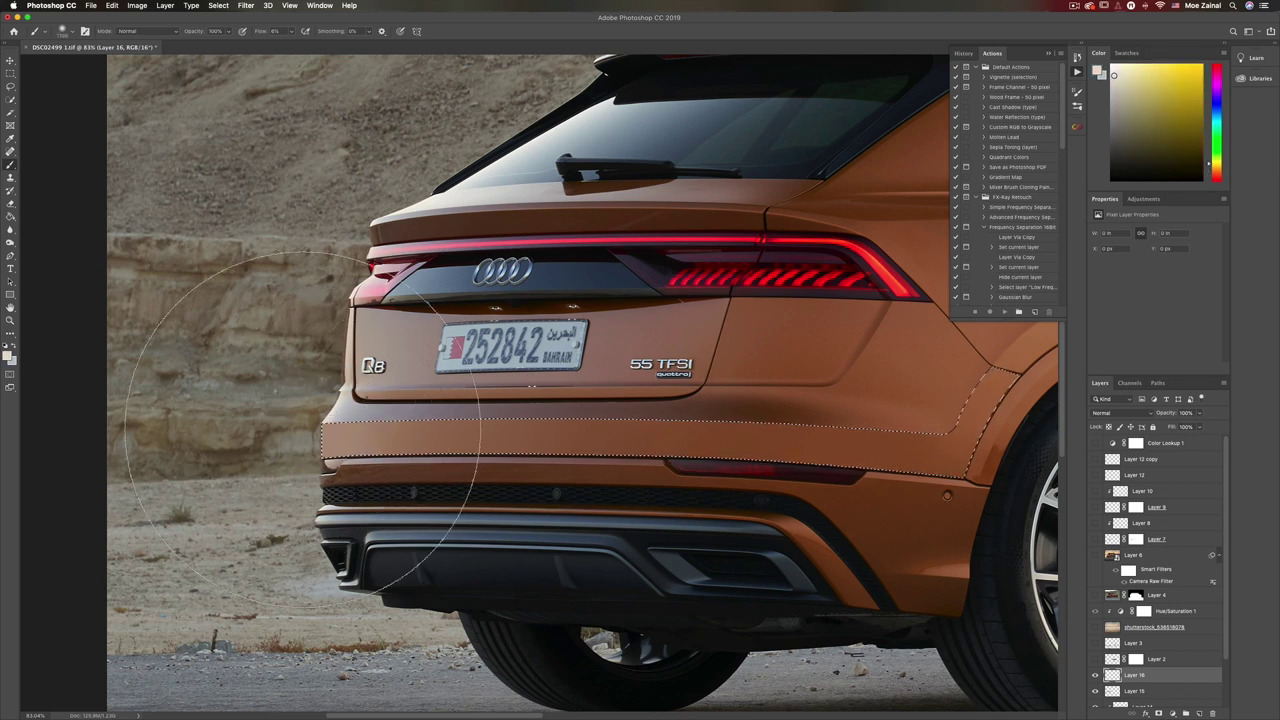
key("bracketright")
key("bracketright")
key("bracketright")
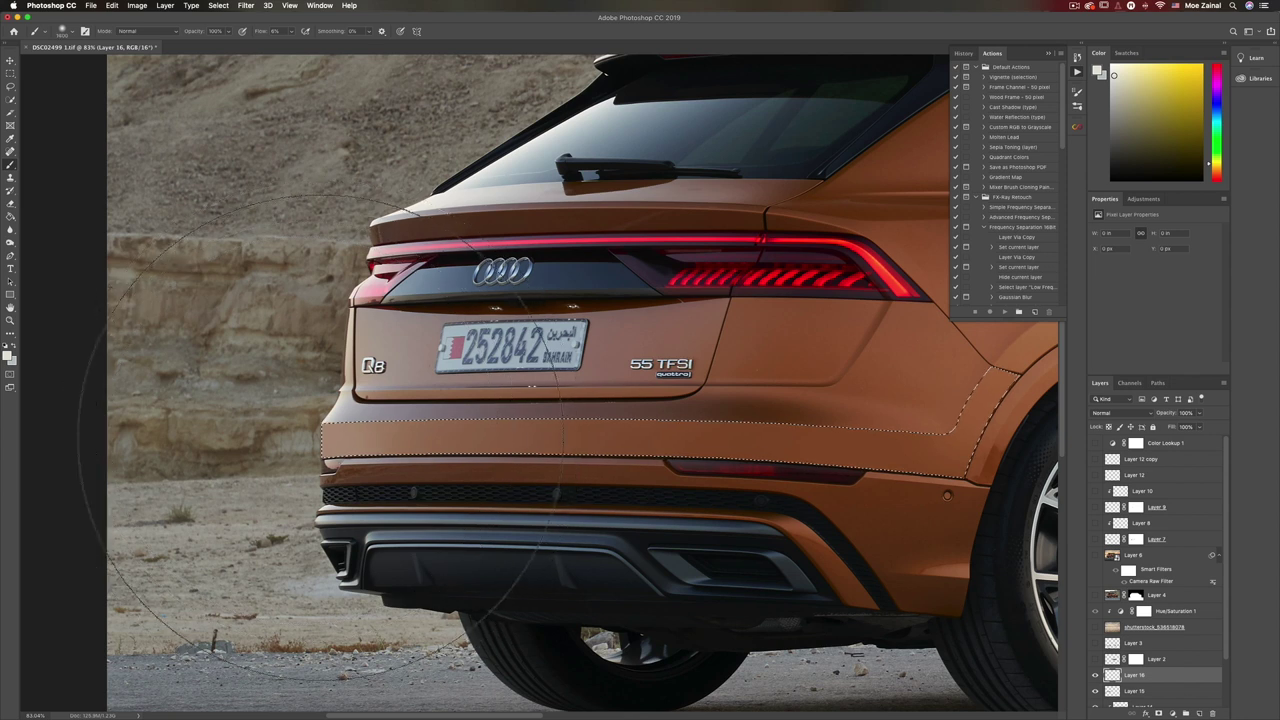
key("bracketleft")
key("bracketleft")
key("bracketleft")
key("bracketleft")
key("bracketleft")
key("bracketleft")
key("bracketleft")
key("bracketleft")
key("bracketleft")
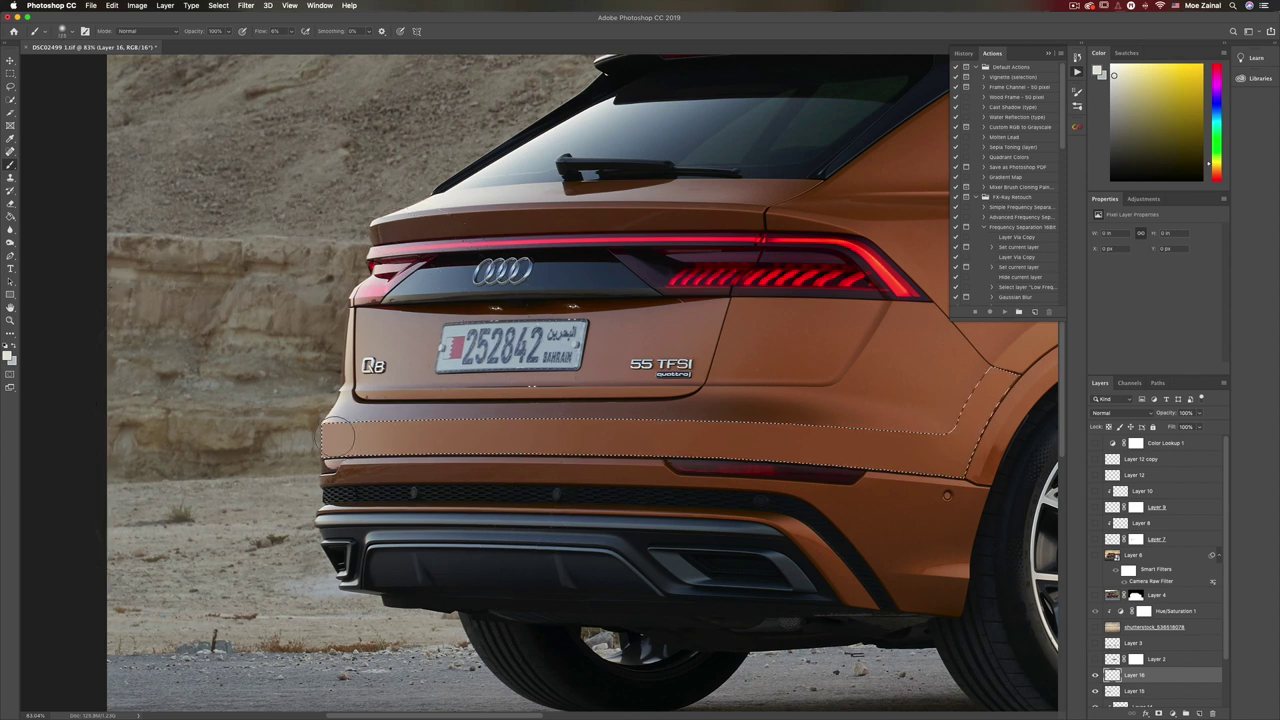
key("bracketleft")
mouse_move(310, 467)
left_mouse_down()
mouse_move(310, 420)
mouse_move(335, 431)
mouse_move(321, 493)
mouse_move(336, 432)
mouse_move(326, 498)
left_mouse_up()
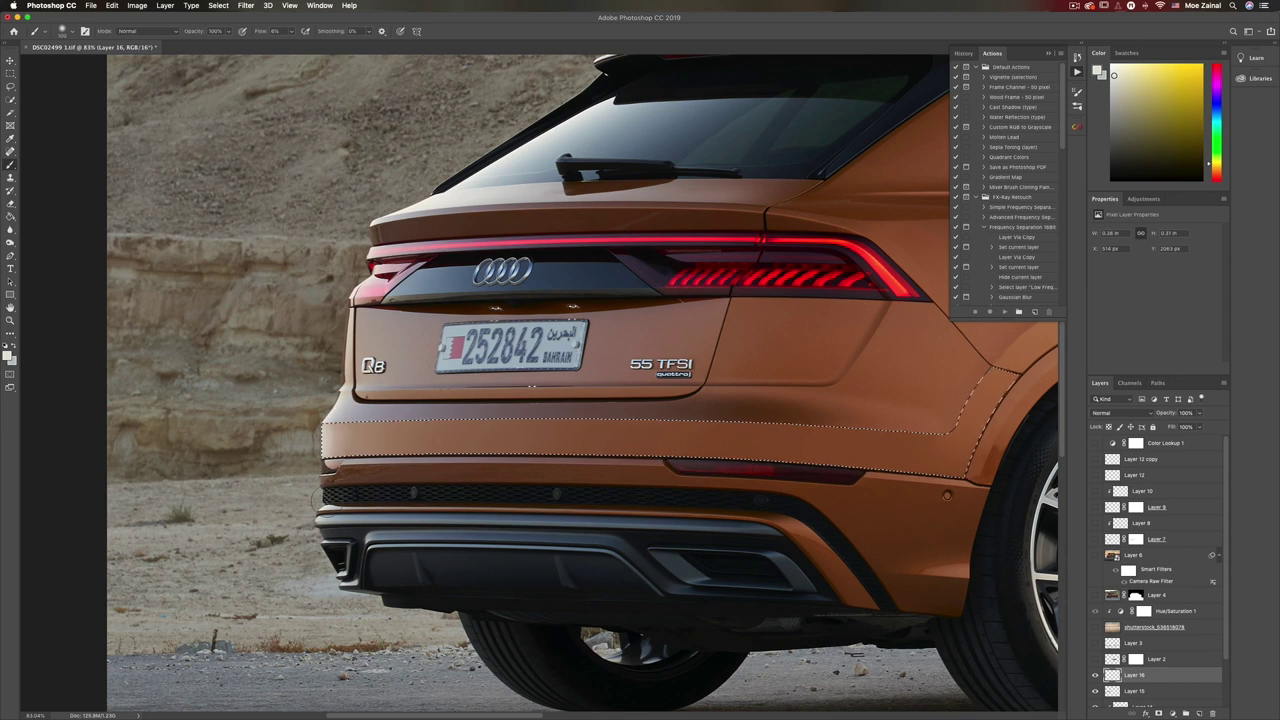
Deselect the bumper area and compare the painted highlight with Layer 16 hidden and shown.
key("ctrl+d")
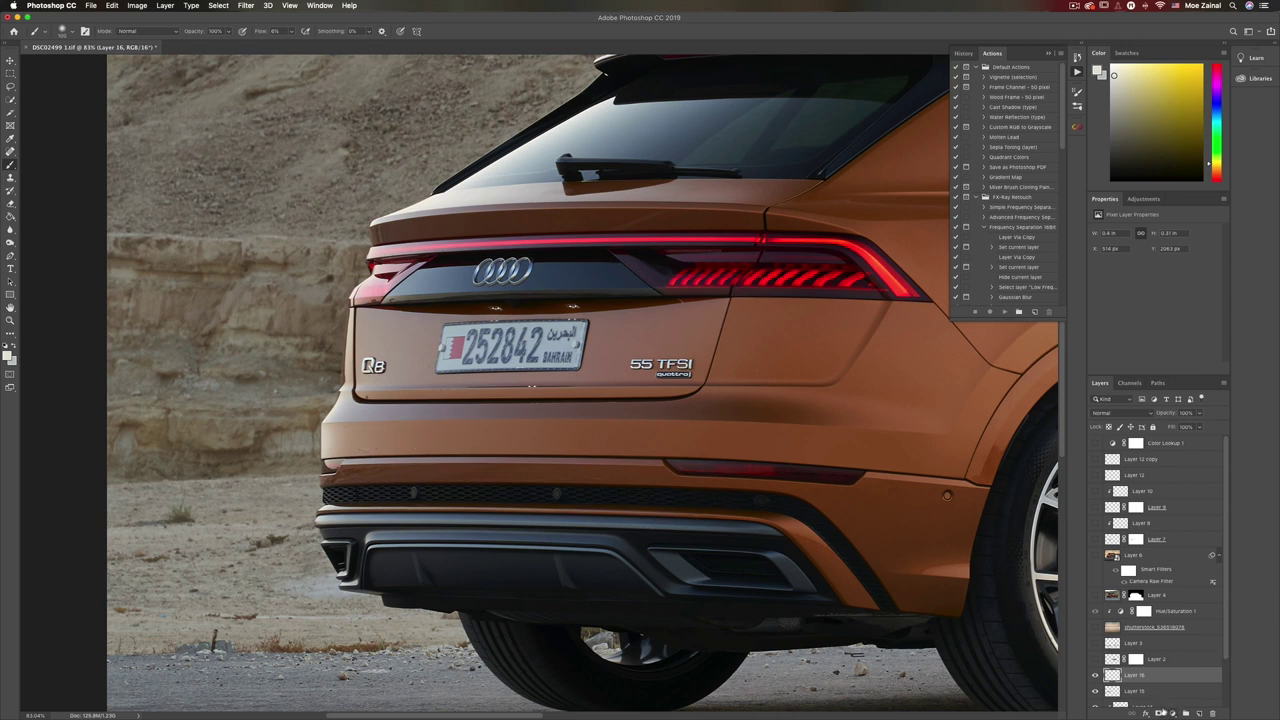
left_click(1095, 676)
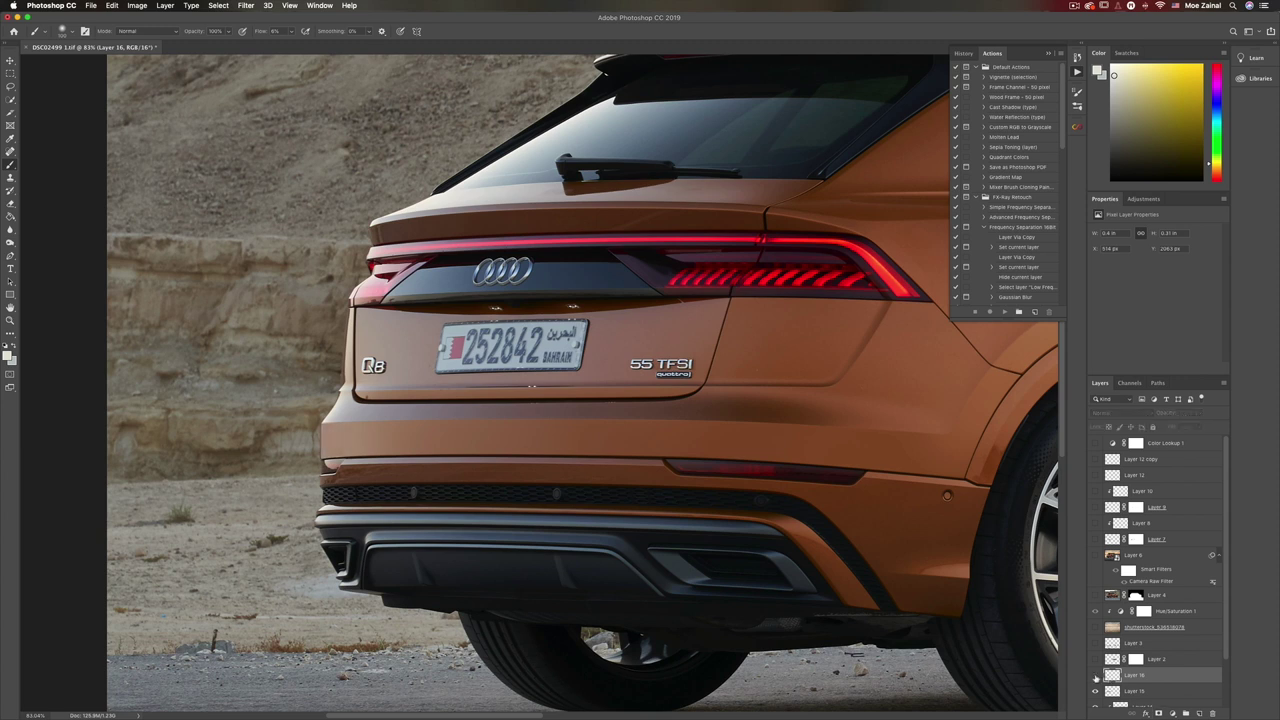
left_click(1095, 676)
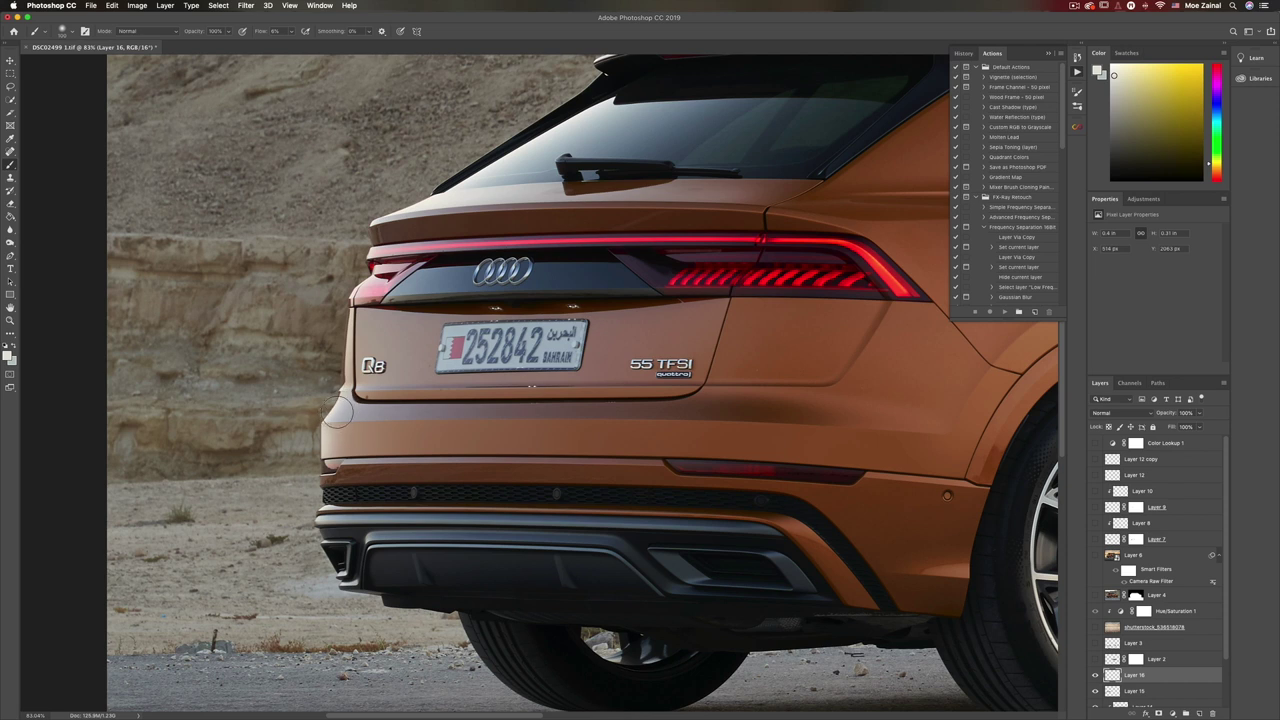
Add a Color Balance adjustment clipped to Layer 16 and shift its highlights slightly toward cyan and blue.
left_click(1171, 713)
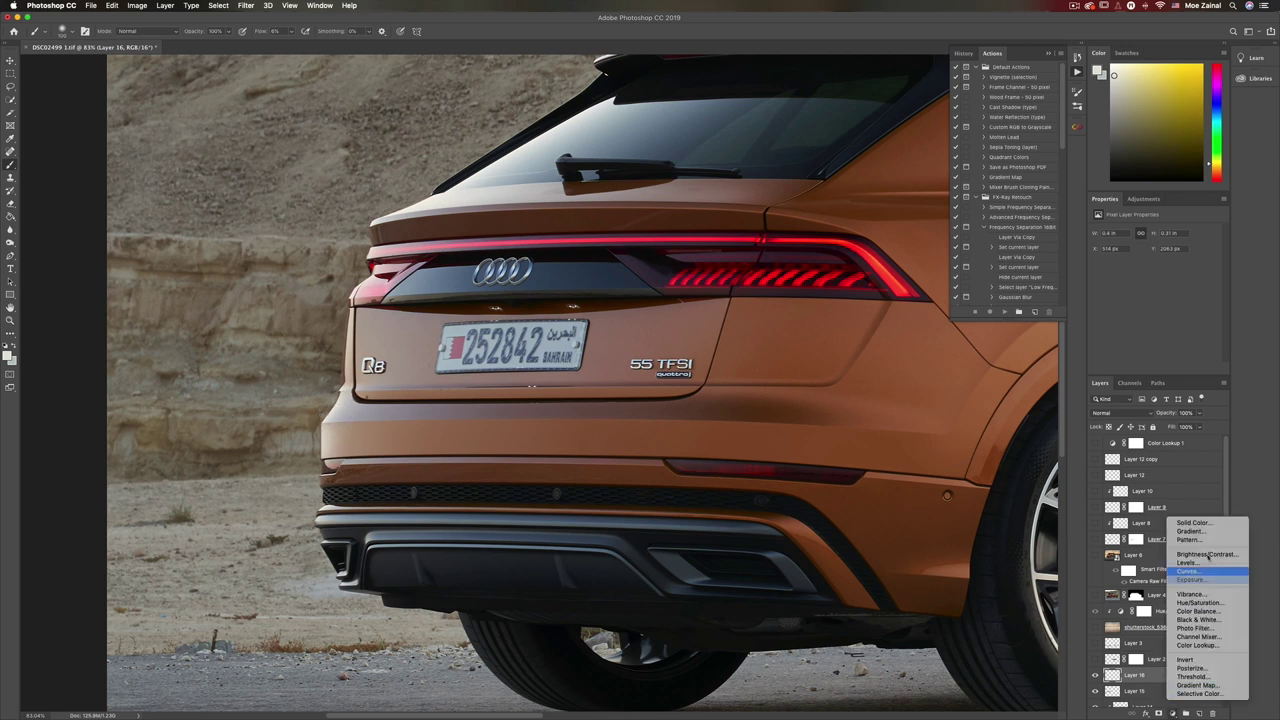
left_click(1212, 611)
left_click(1143, 237)
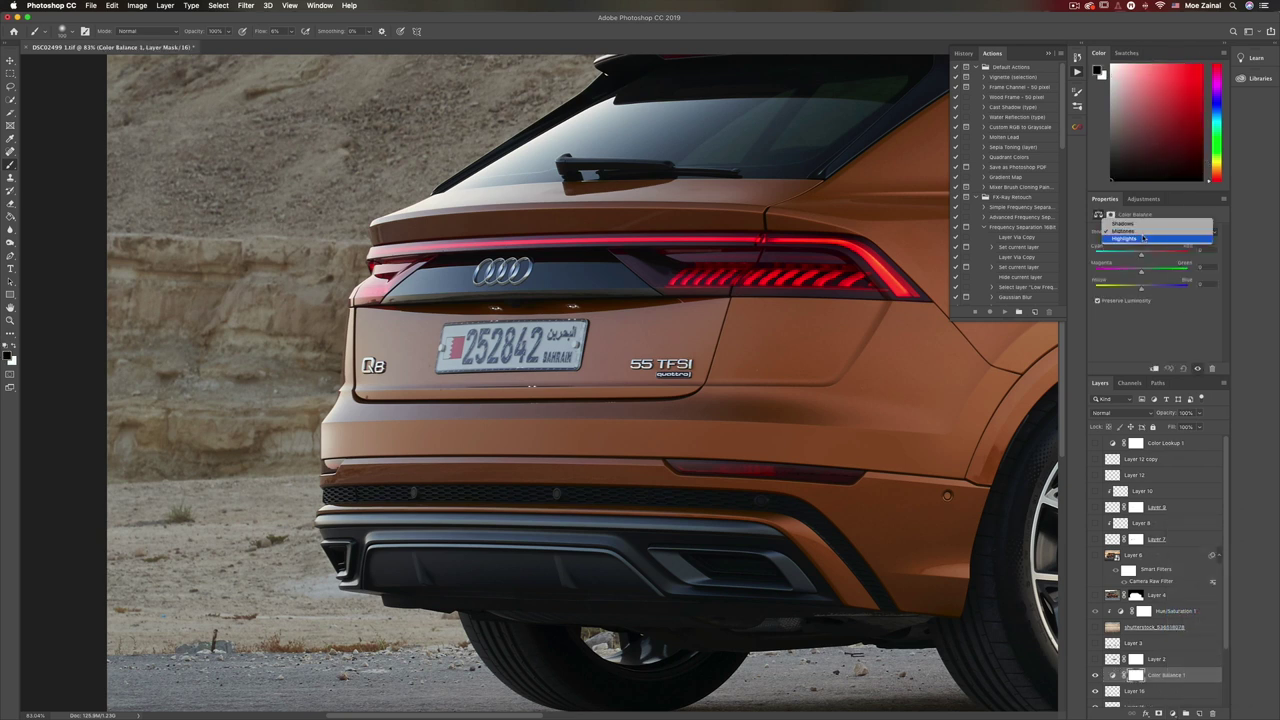
left_click(1141, 247)
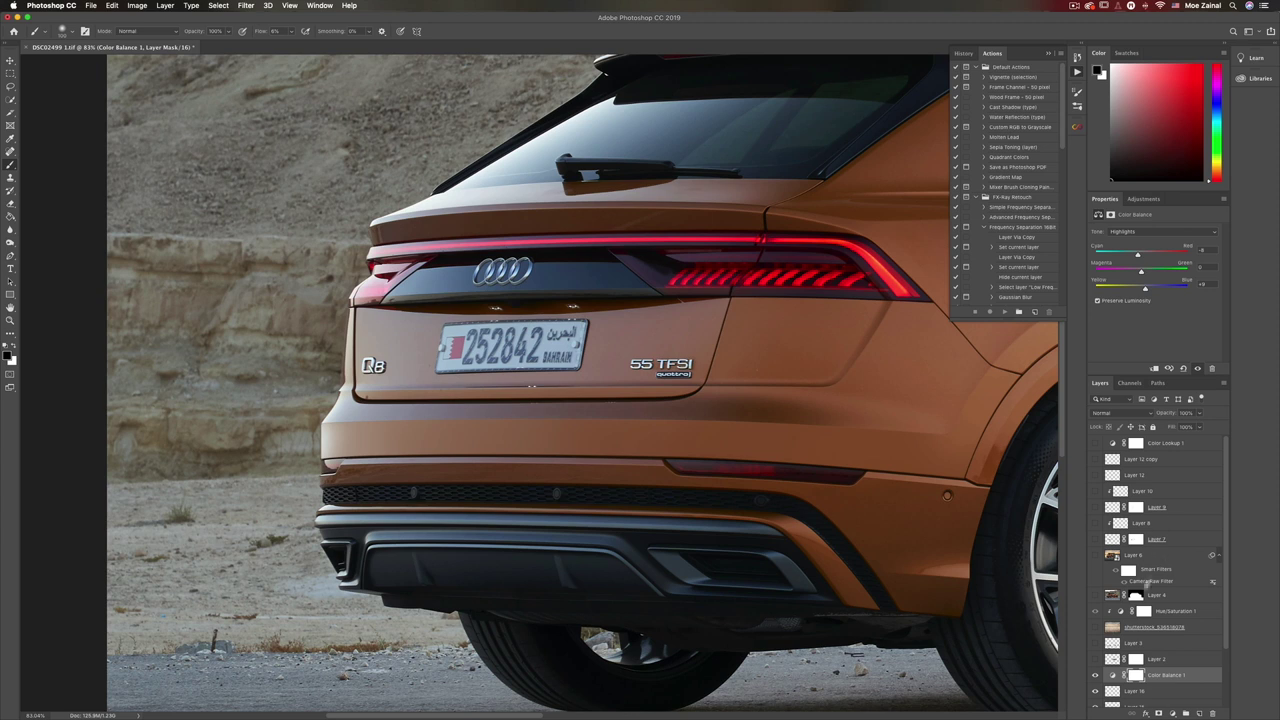
left_click(1115, 675)
left_click(1110, 690)
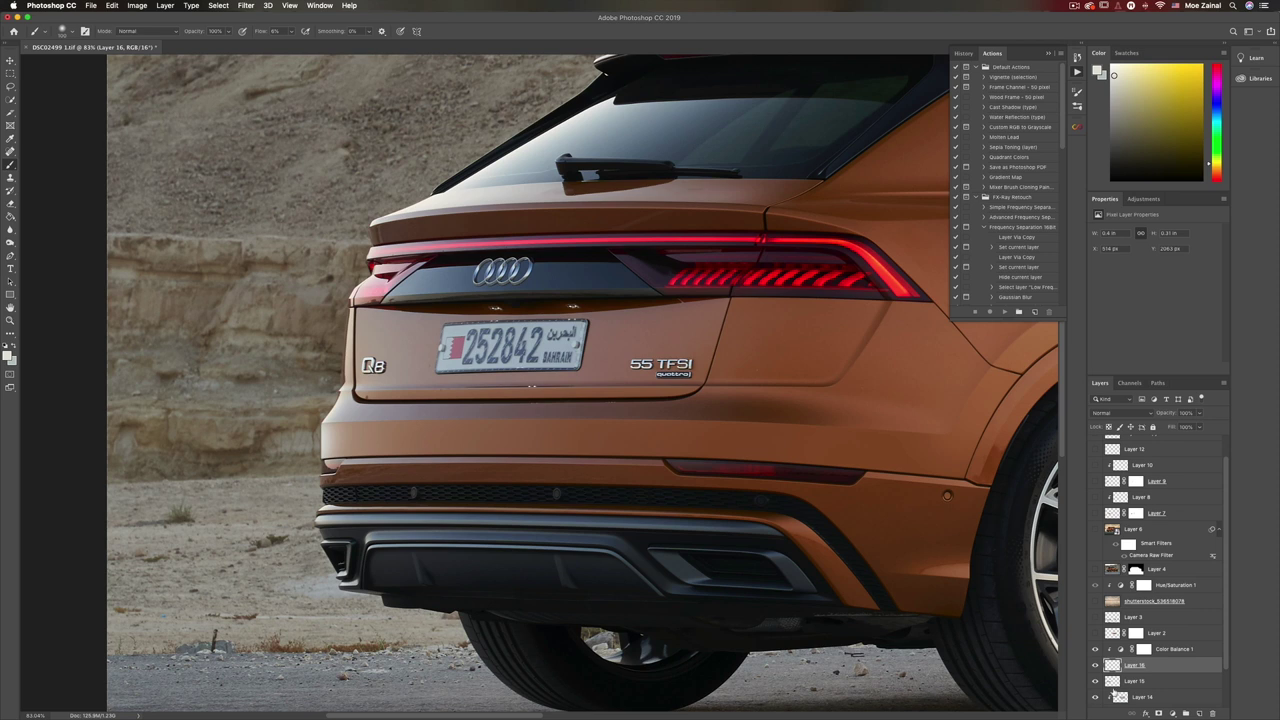
Select Layer 15 and check the retouched rear bumper against the whole car.
left_click(1112, 681)
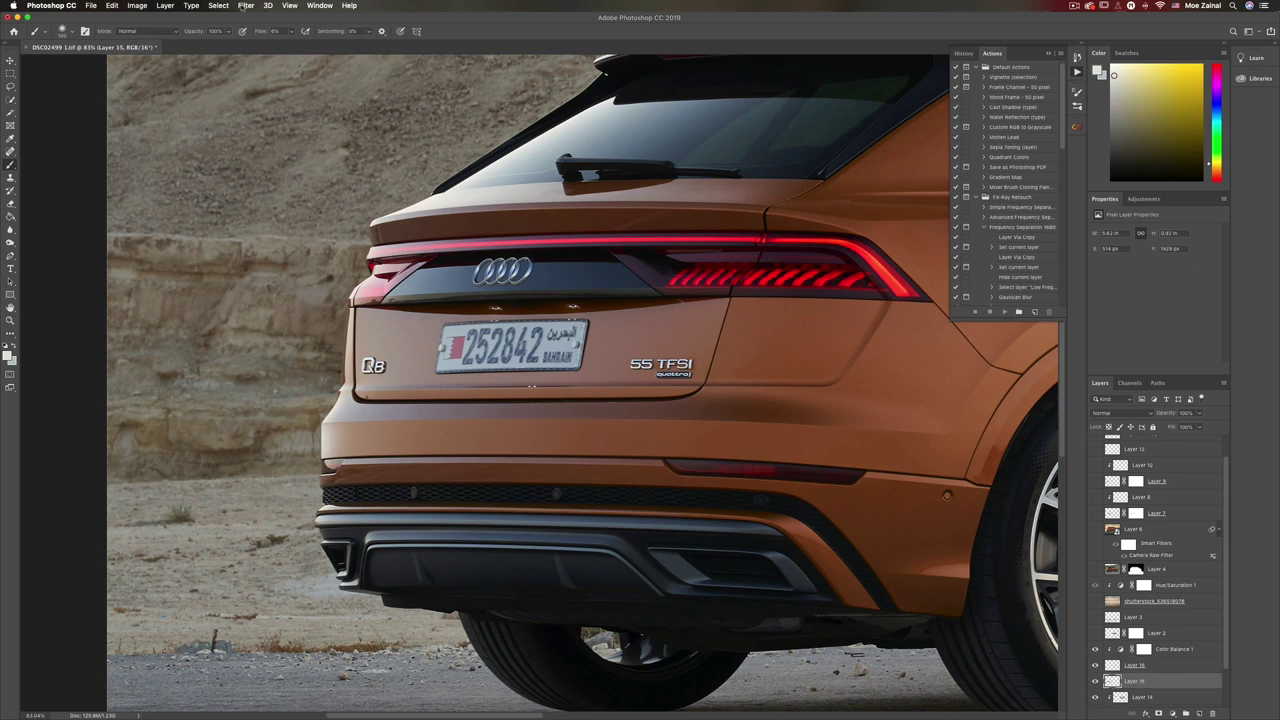
left_click(218, 6)
left_click(244, 19)
scroll(871, 404, "down", 5)
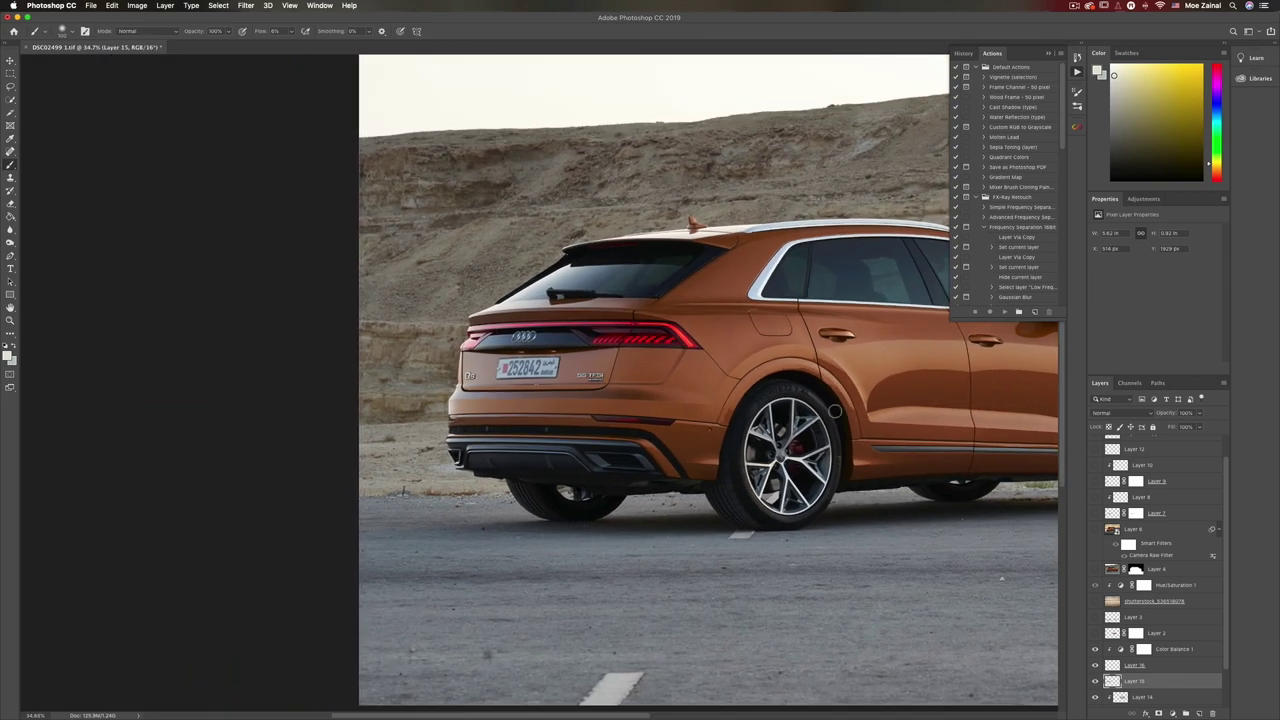
Compare the whole car with Layer 15 hidden and shown to judge the bumper retouch.
scroll(835, 410, "down", 3)
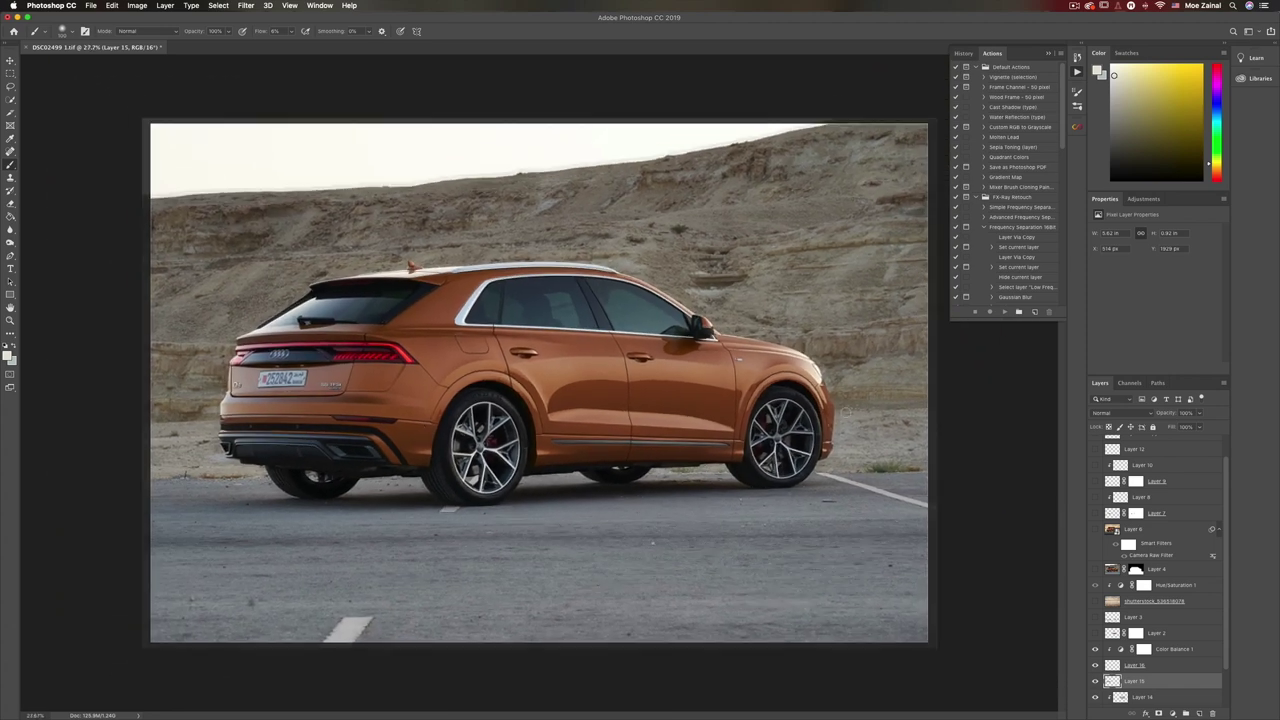
scroll(845, 410, "down", 1)
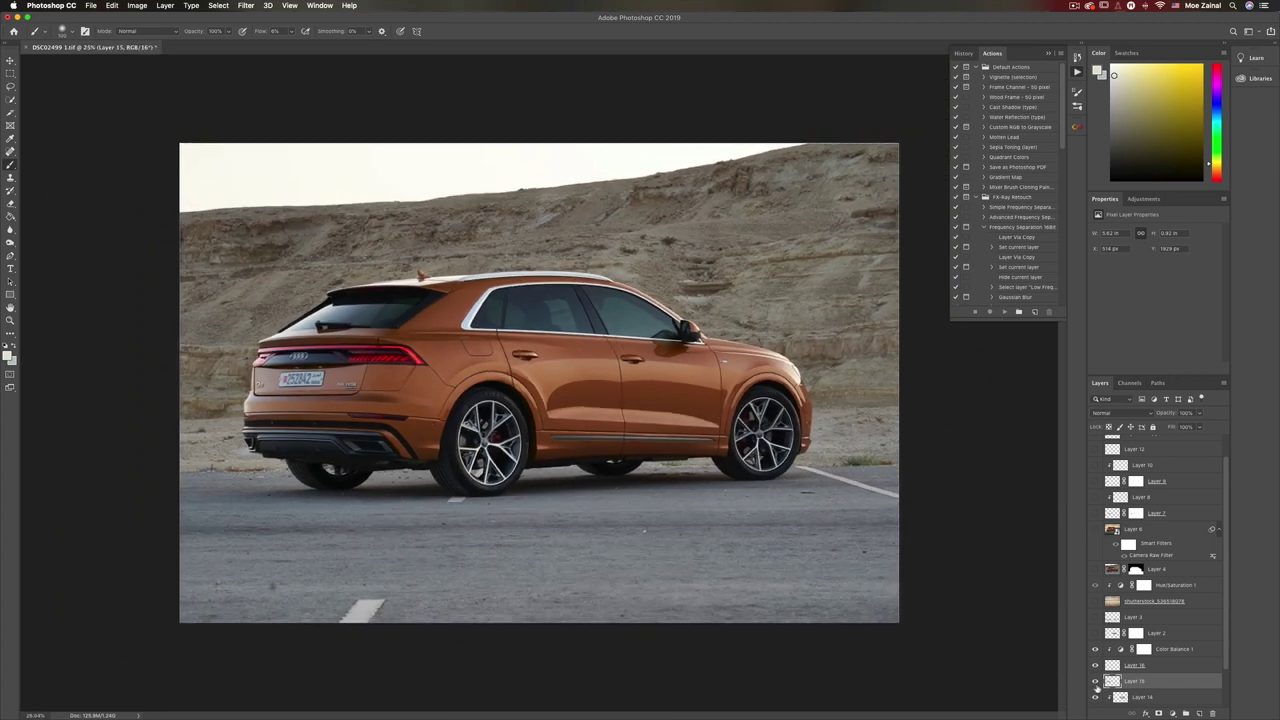
left_click(1095, 681)
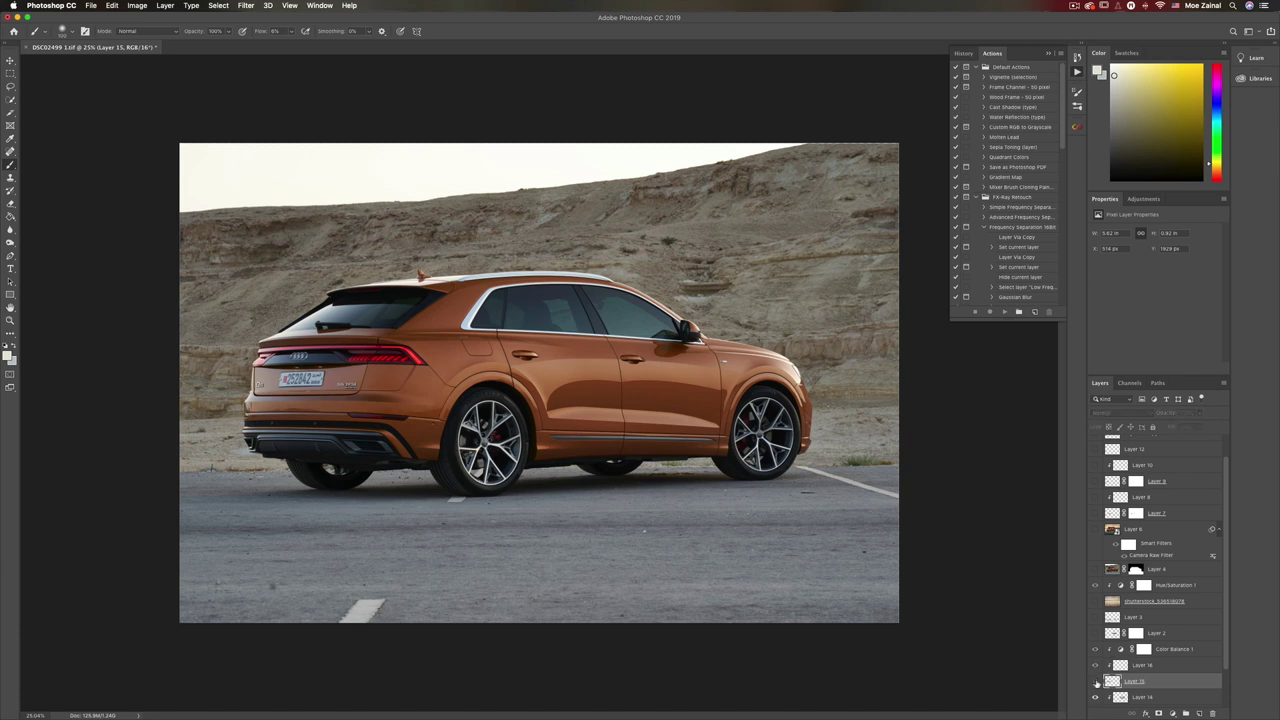
left_click(1095, 681)
left_click(1095, 681)
left_click(1095, 681)
left_click(1095, 681)
left_click(1095, 681)
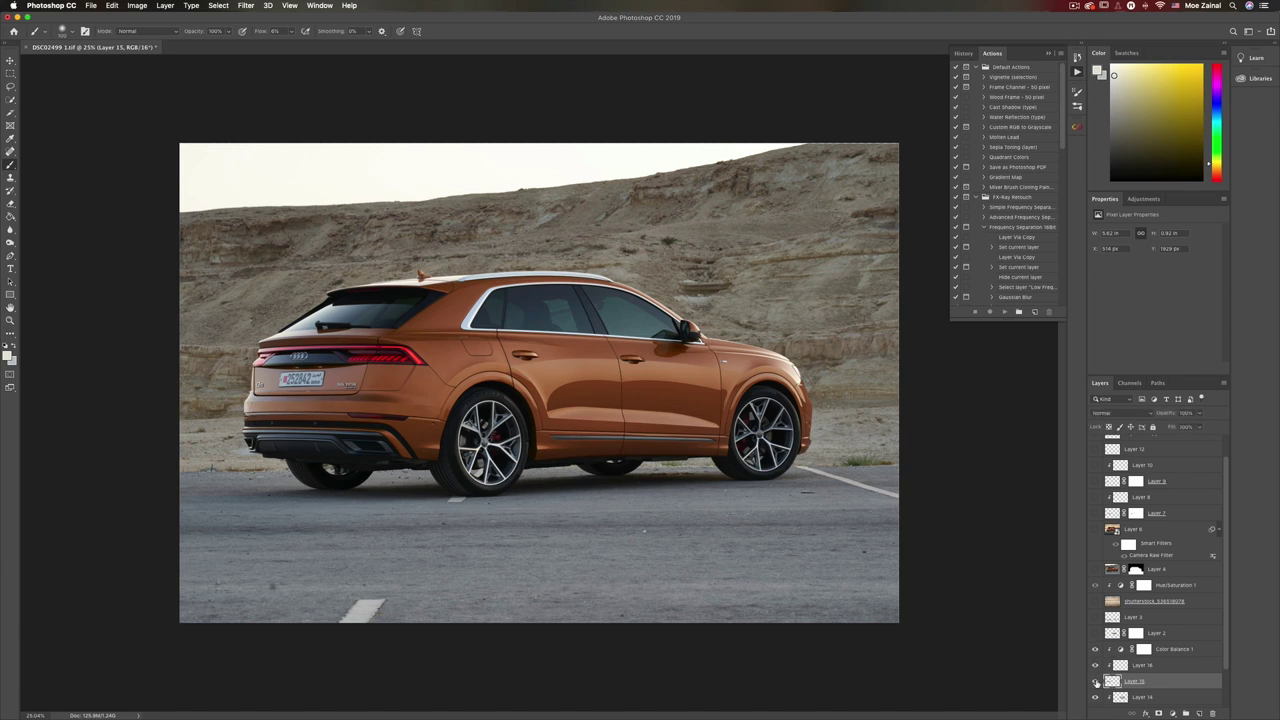
left_click(1095, 681)
left_click(1095, 681)
Inspect the rear bumper up close with Layer 15 hidden and shown.
scroll(543, 380, "up", 5)
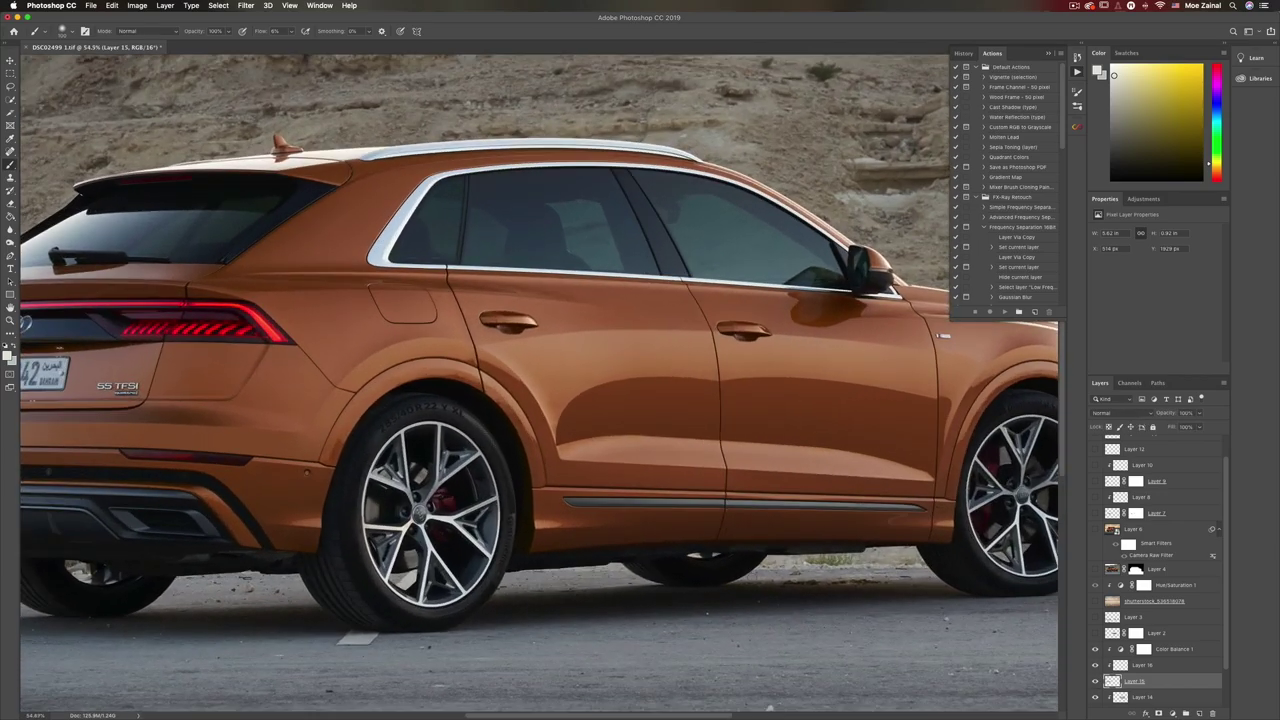
scroll(752, 577, "up", 2)
scroll(752, 578, "left", 4)
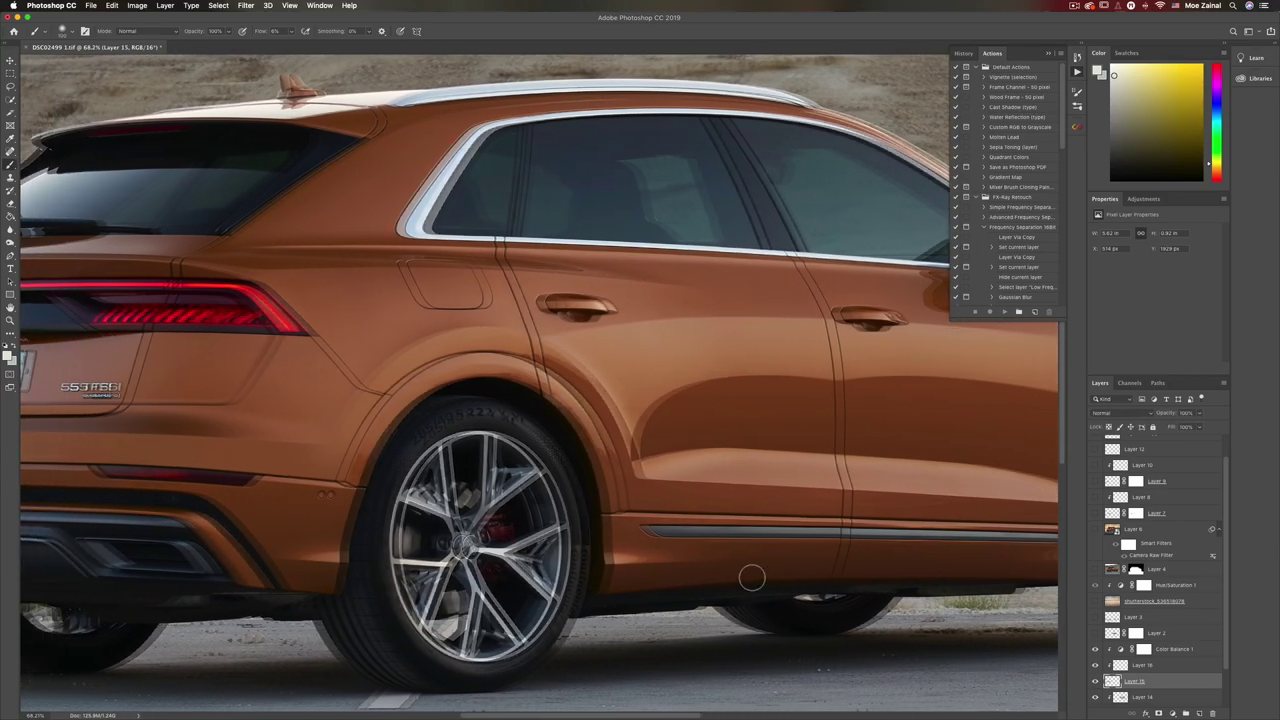
scroll(752, 577, "left", 3)
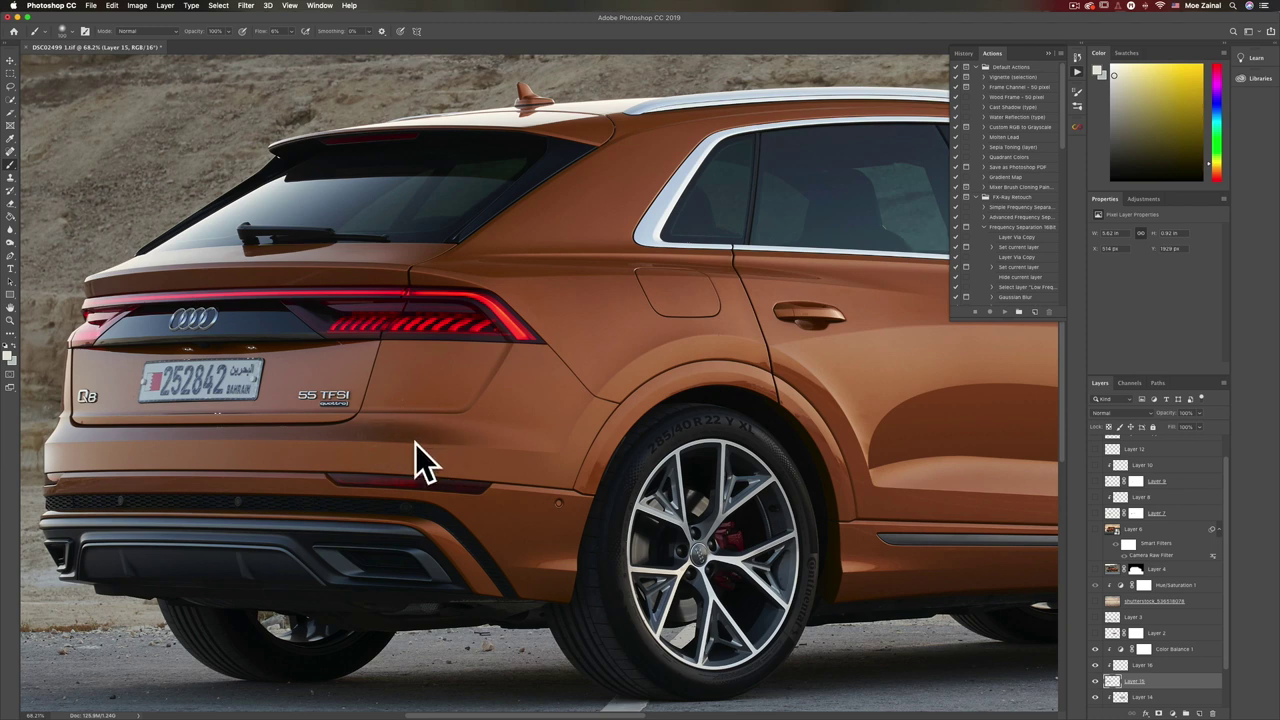
left_click(1095, 681)
left_click(1095, 681)
left_click(1094, 682)
left_click(1094, 682)
left_click(1094, 682)
left_click(1094, 682)
Add a new layer clipped to Layer 15 and set the foreground to a darker version of the brown sampled from the rear bumper.
left_click(1117, 666)
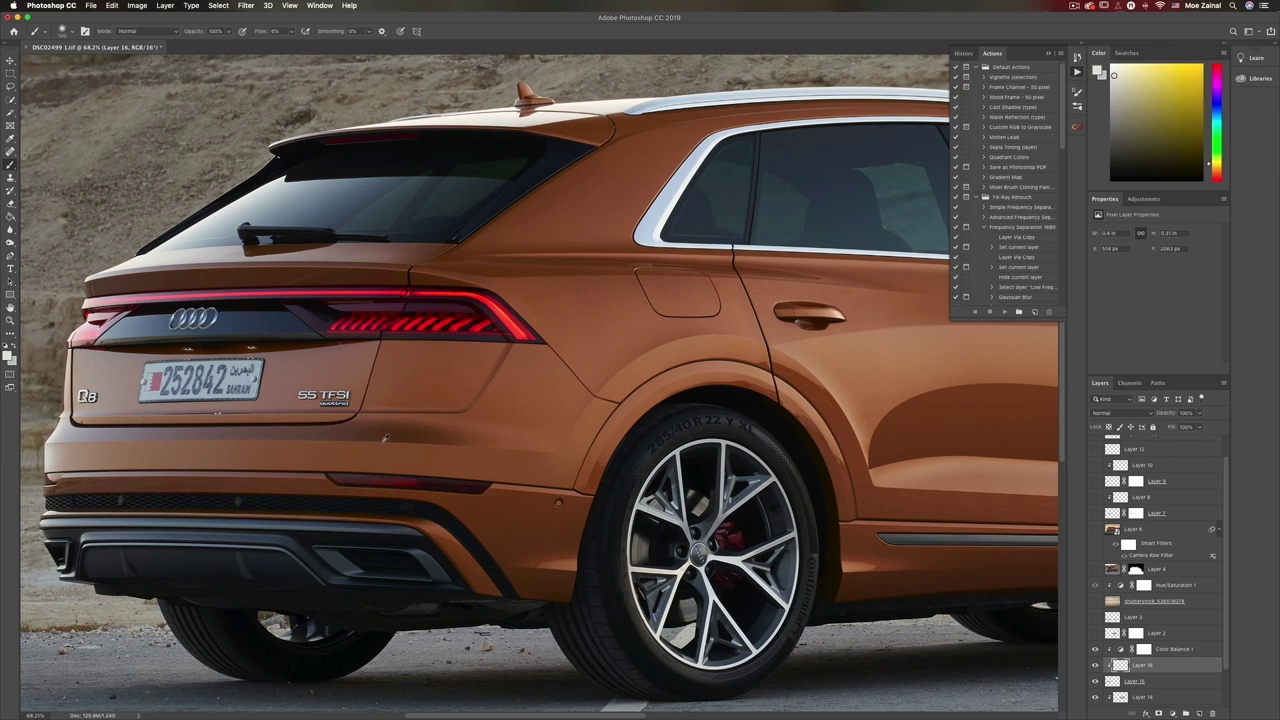
left_click(389, 438, "alt")
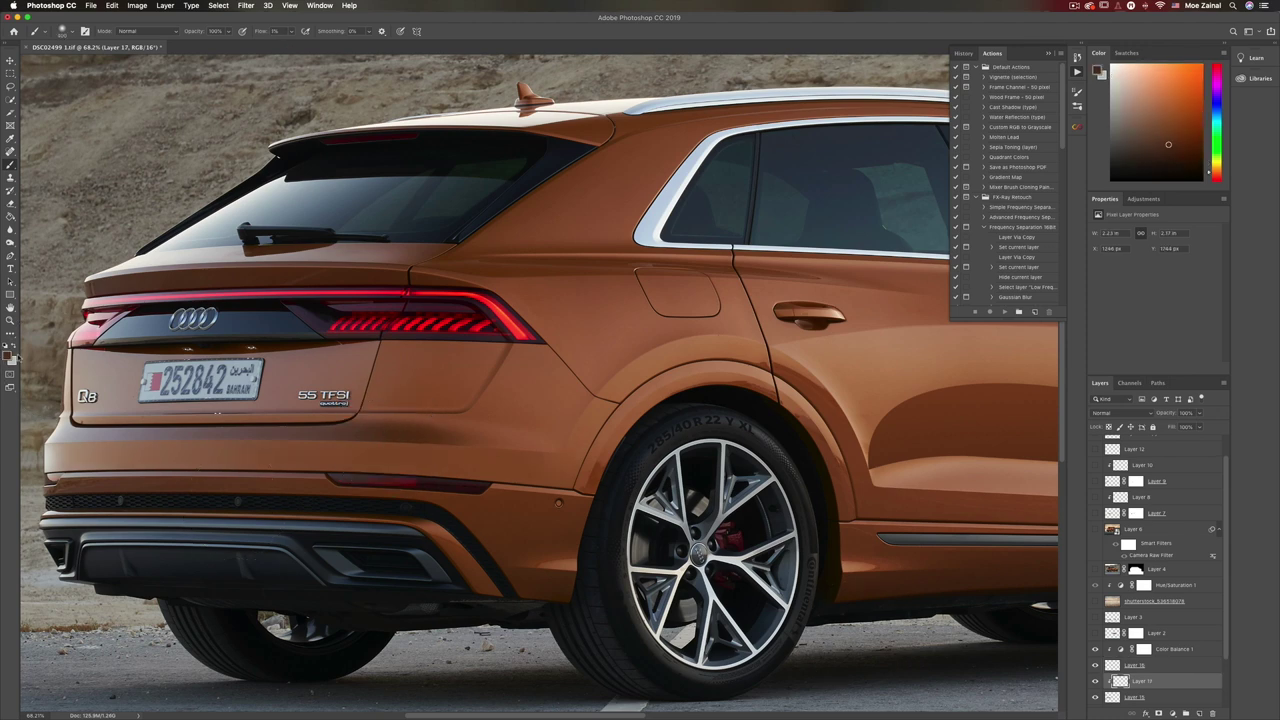
left_click(8, 354)
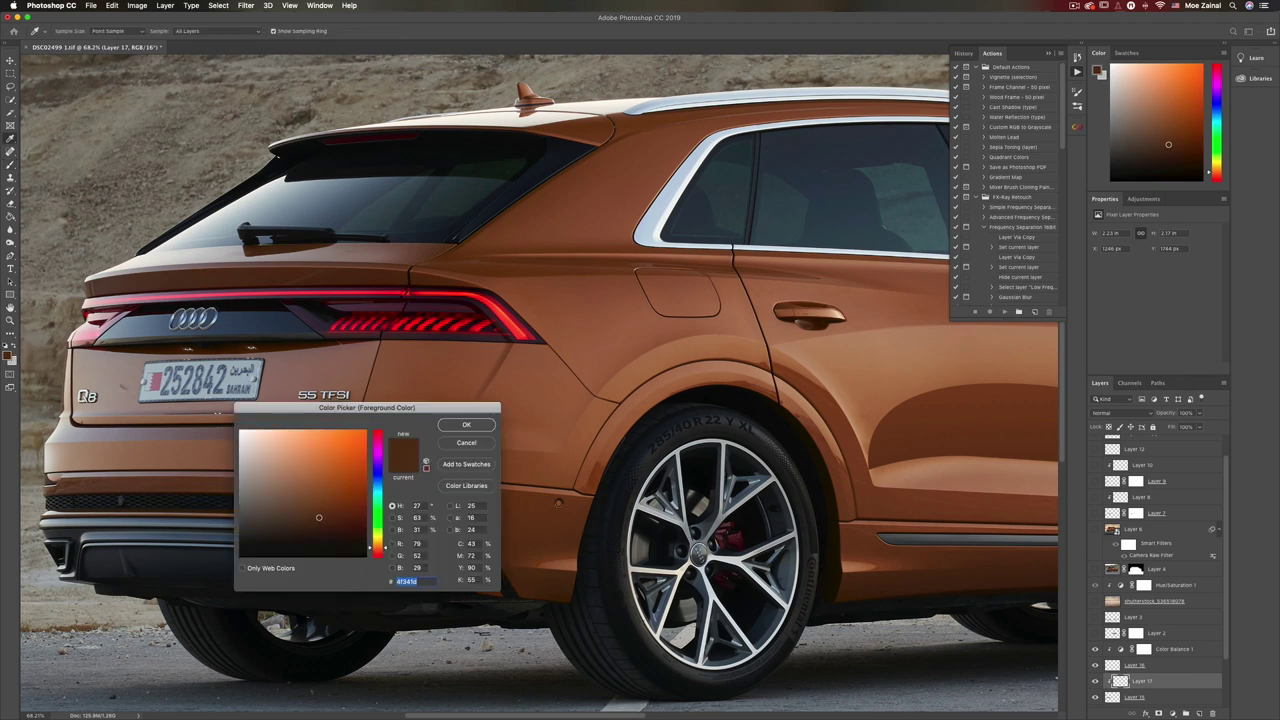
left_click(321, 533)
left_click(322, 538)
left_click(445, 430)
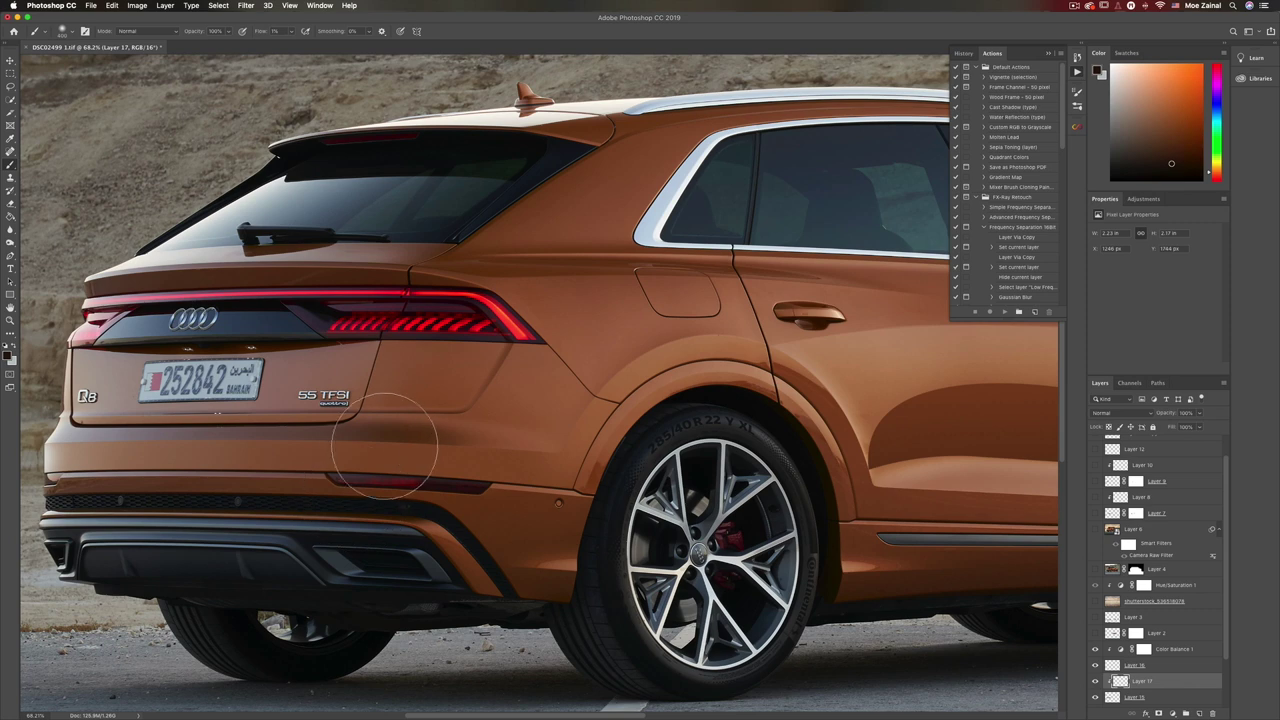
Paint a soft dark shade over the rear bumper's corner on Layer 17, undoing an unwanted stroke.
mouse_move(415, 456)
left_mouse_down()
mouse_move(346, 431)
mouse_move(258, 443)
mouse_move(454, 459)
left_mouse_up()
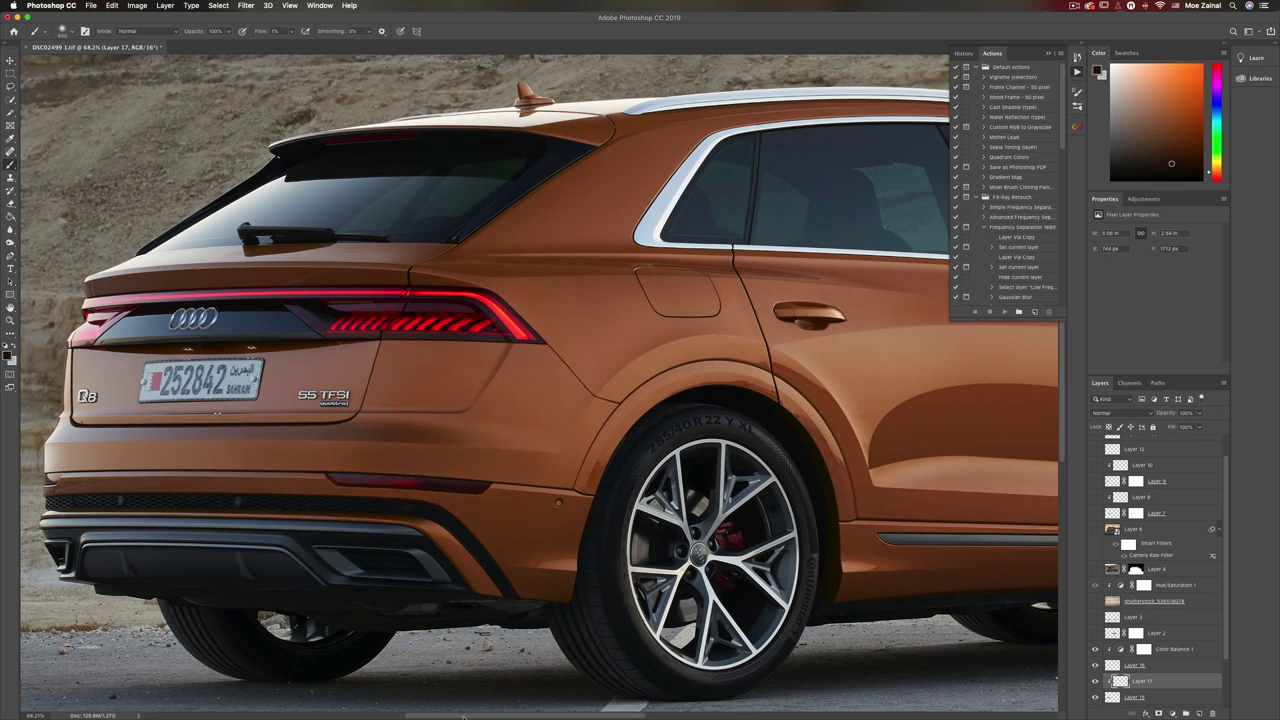
key("super+z")
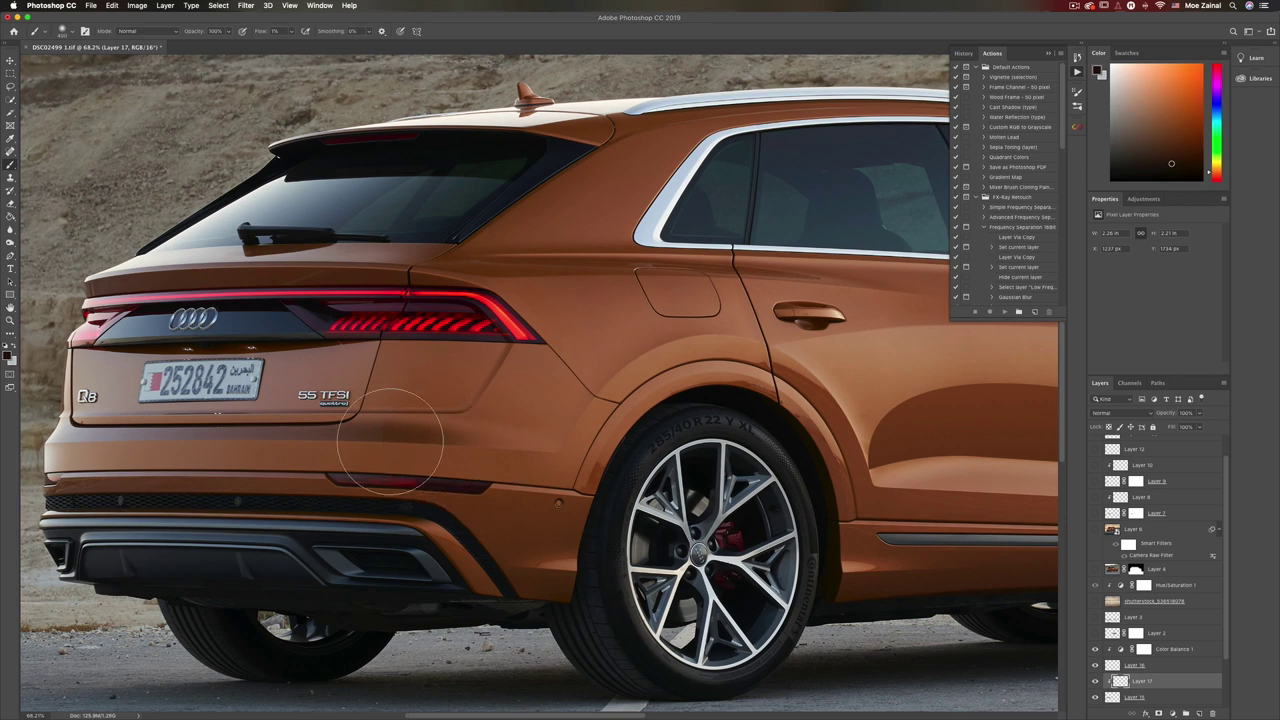
mouse_move(390, 441)
left_mouse_down()
mouse_move(435, 443)
mouse_move(394, 443)
left_mouse_up()
Compare the bumper with Layer 17 hidden and shown, and check the shading against the whole car.
left_click(1094, 681)
left_click(1094, 681)
left_click(1095, 682)
left_click(1095, 682)
scroll(635, 590, "down", 5)
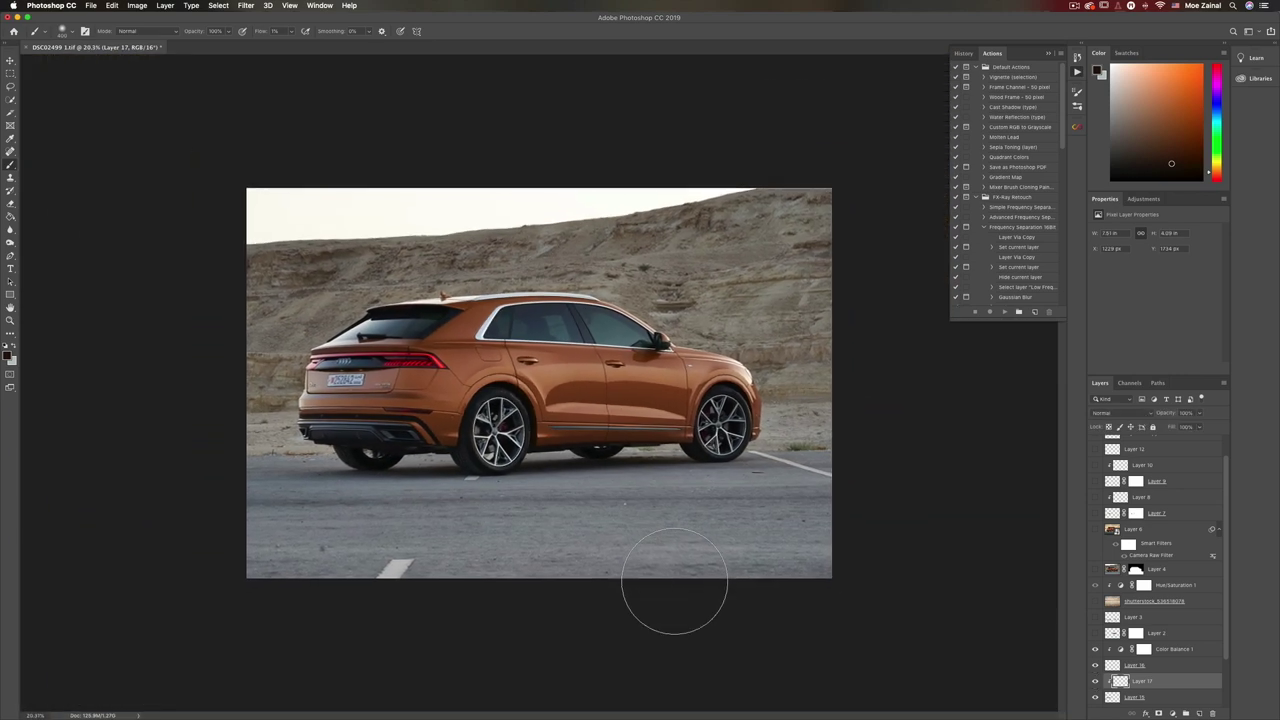
scroll(674, 581, "up", 3)
scroll(675, 581, "down", 1)
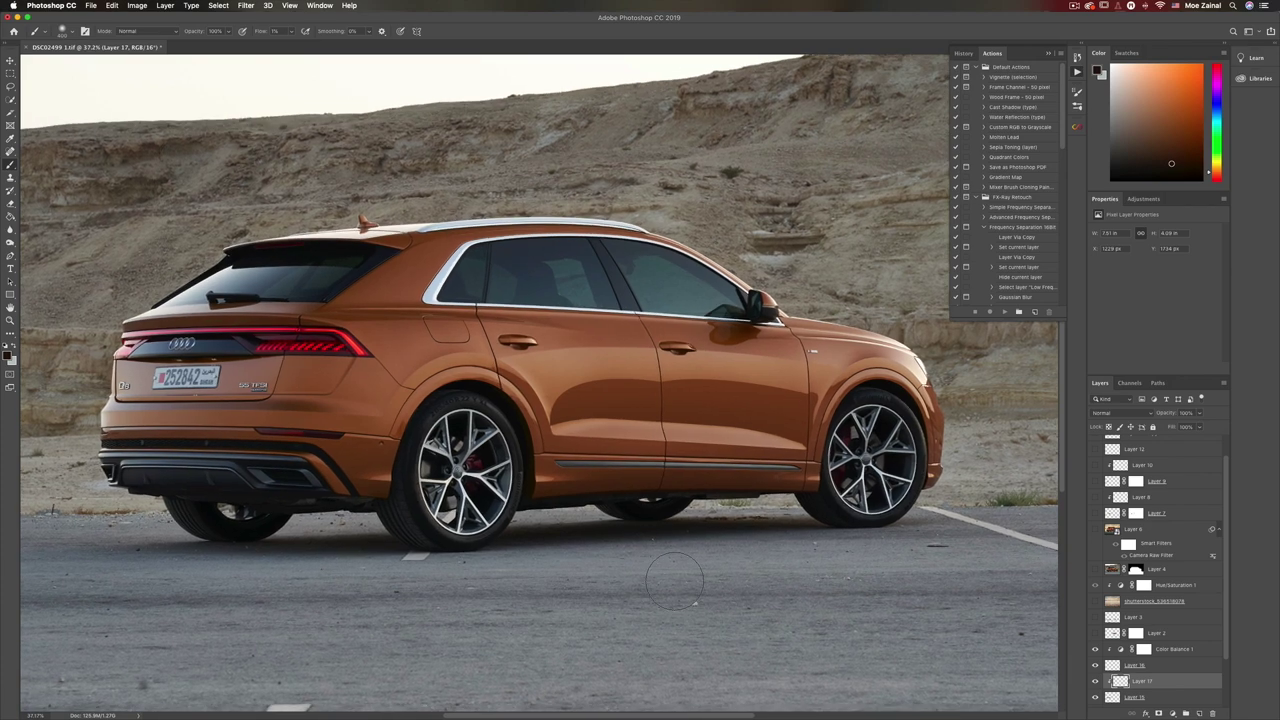
scroll(675, 581, "up", 1)
scroll(1179, 683, "up", 1)
scroll(1179, 683, "down", 2)
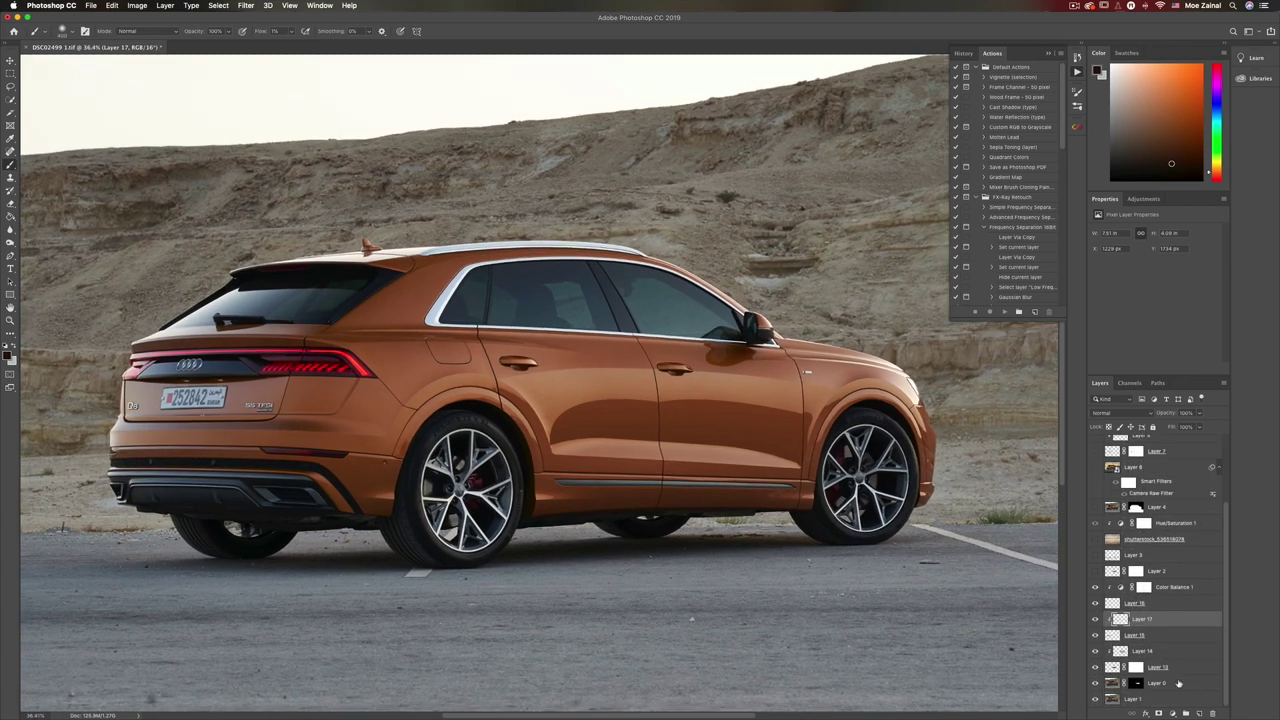
Group the retouching layers from Layer 13 up through Color Balance 1.
left_click(1113, 666)
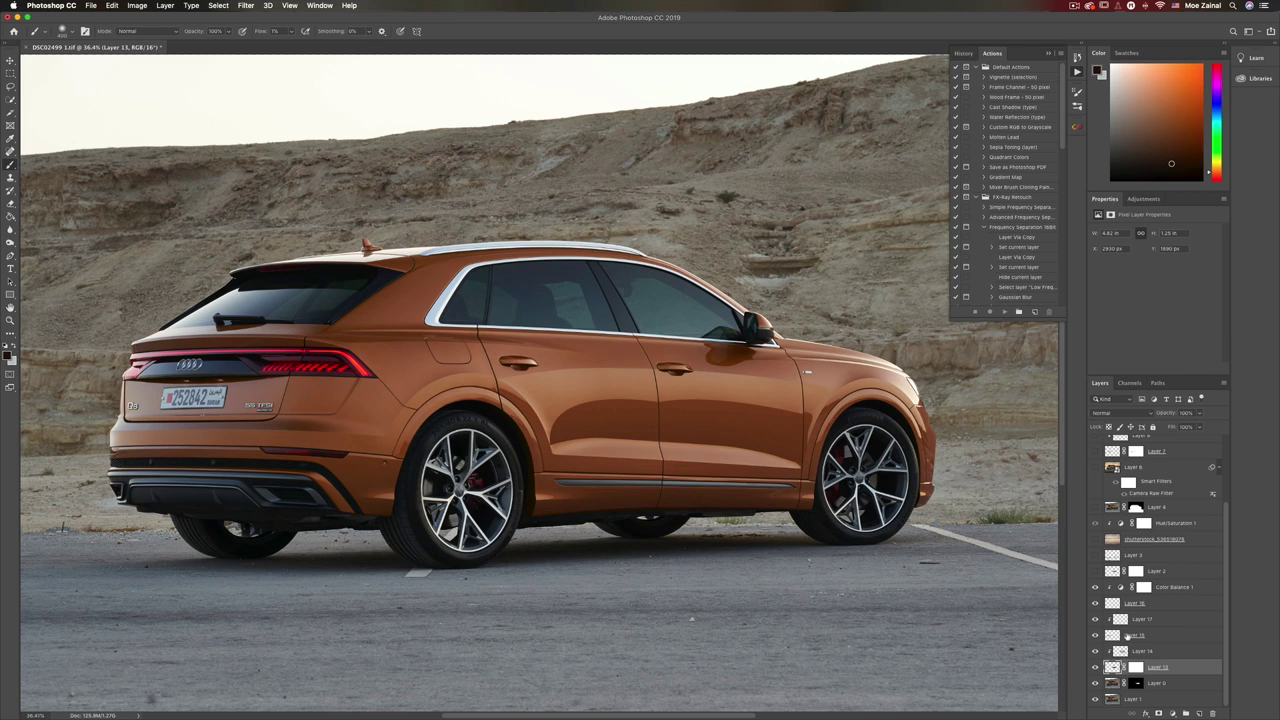
left_click(1167, 593, "shift")
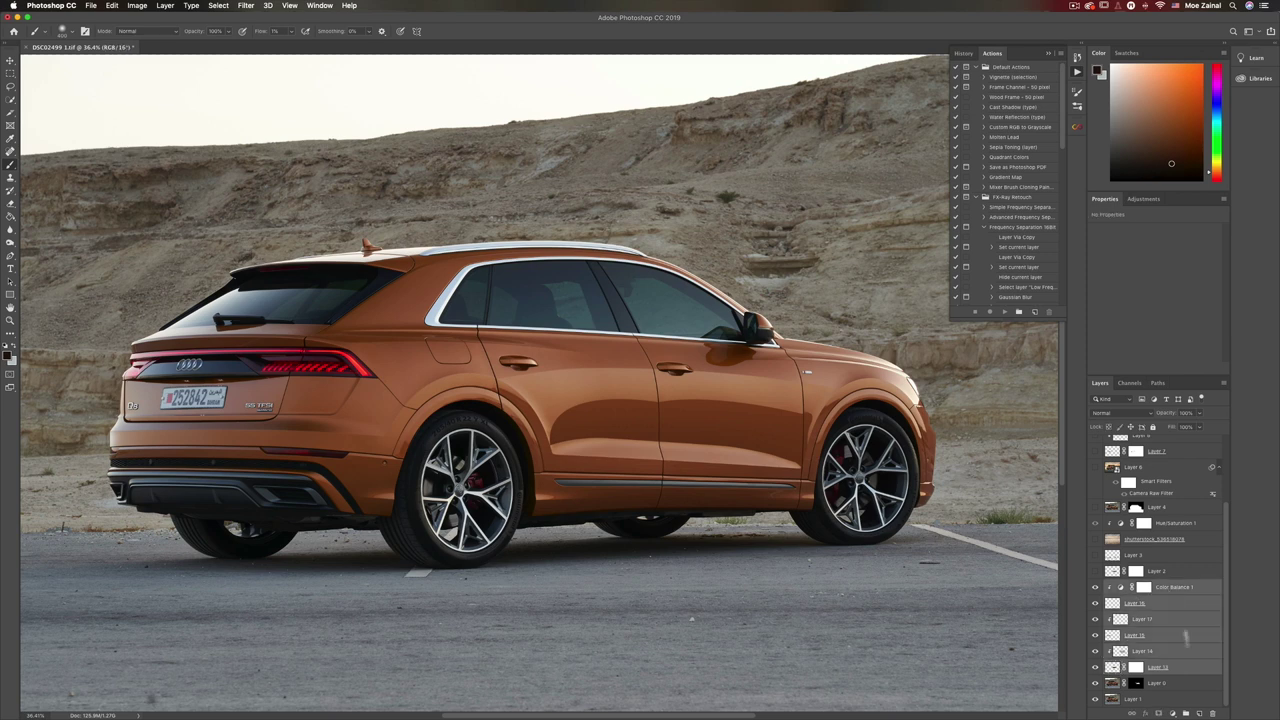
left_click(1186, 713)
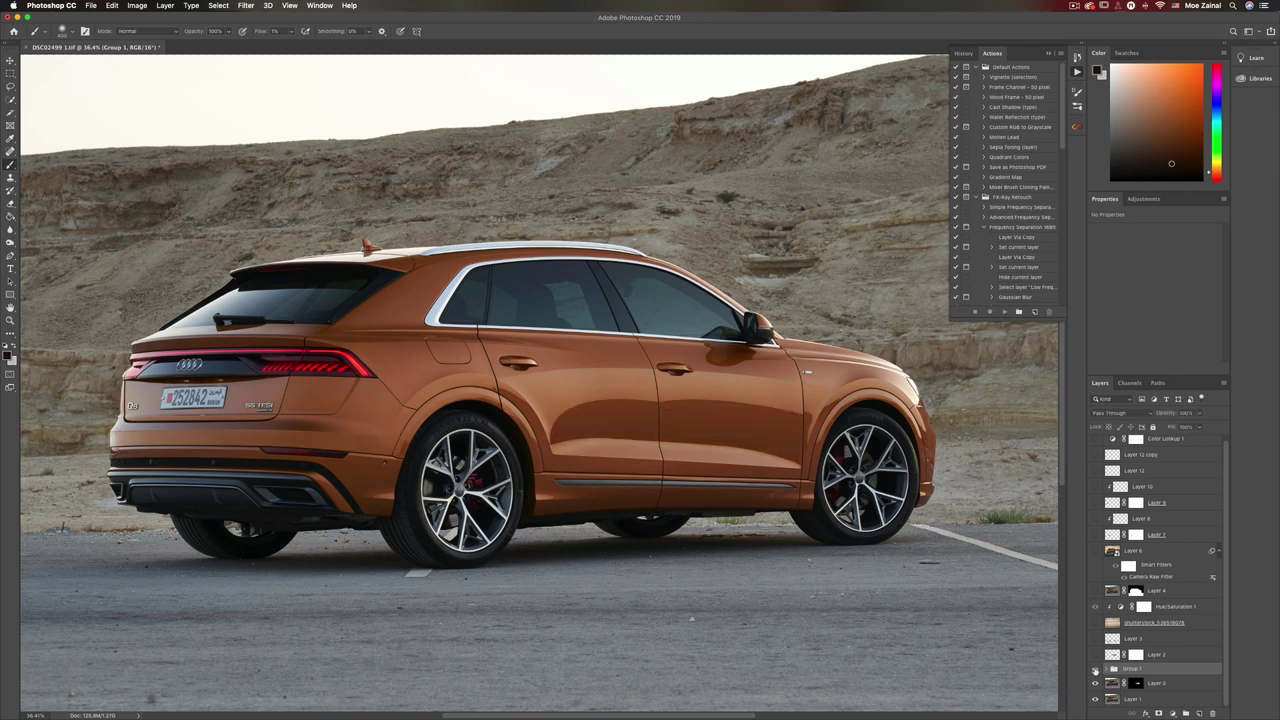
Compare the car before and after the retouch by hiding and showing Group 1.
left_click(1095, 669)
left_click(1095, 669)
left_click(1095, 669)
left_click(1095, 669)
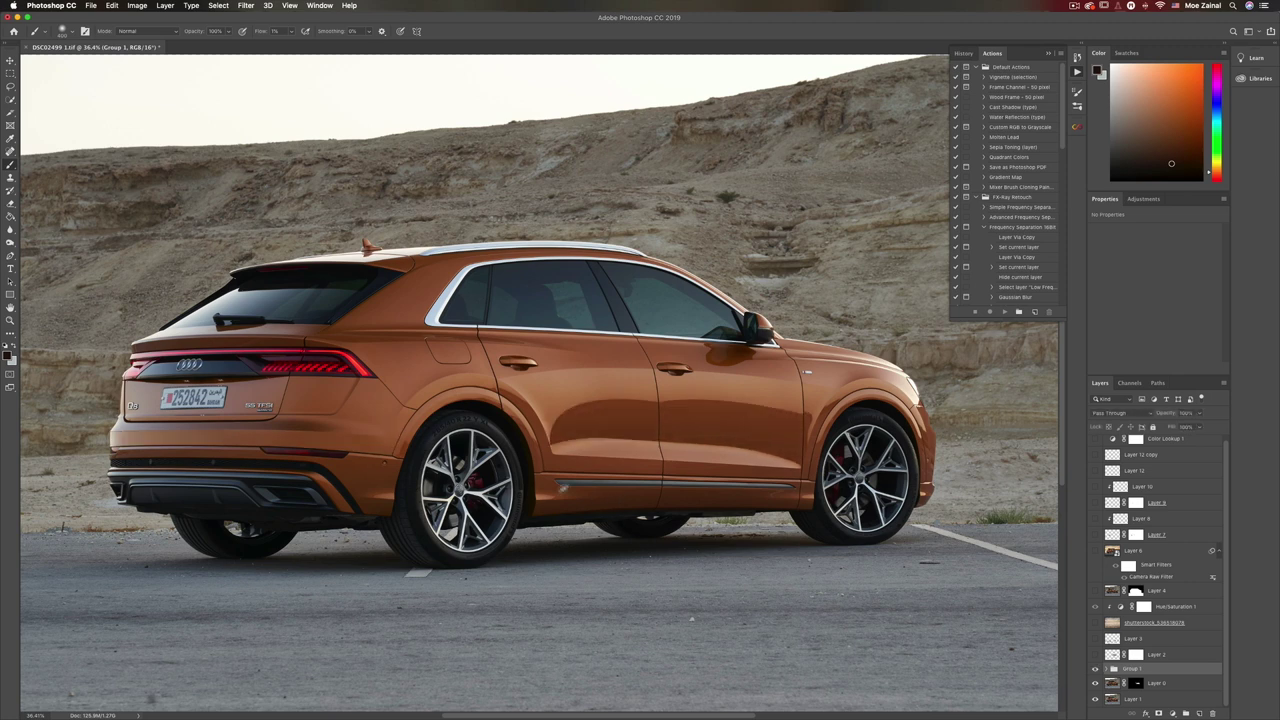